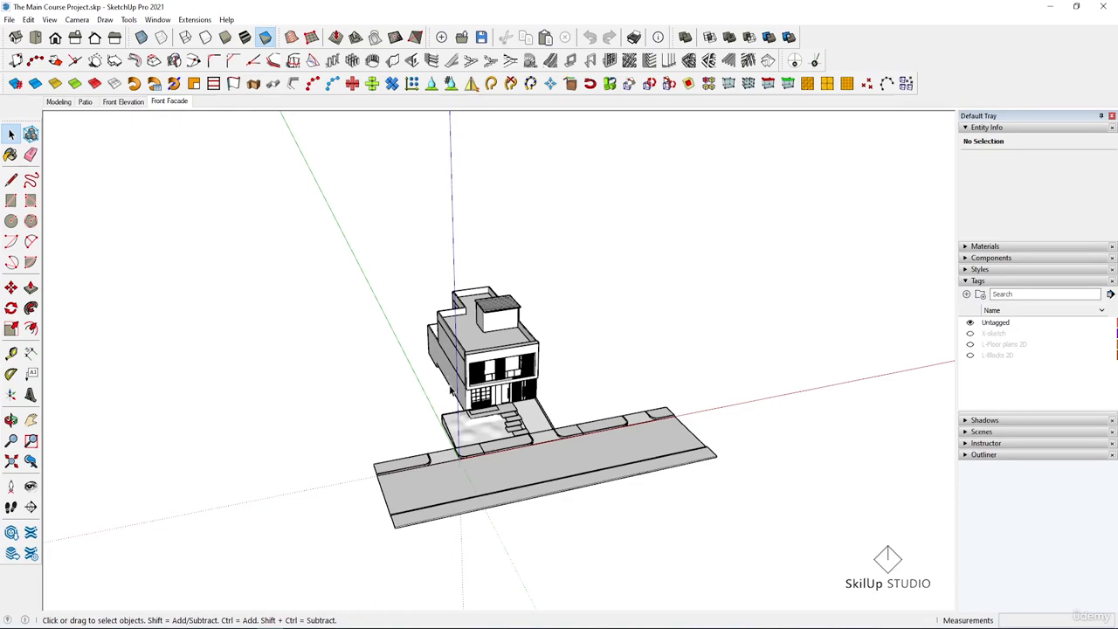
Open the front garden's base group for editing at the outer corner of the border strip next to the house.
scroll(451, 401, "up", 10)
middle_click_drag(568, 402, 578, 398)
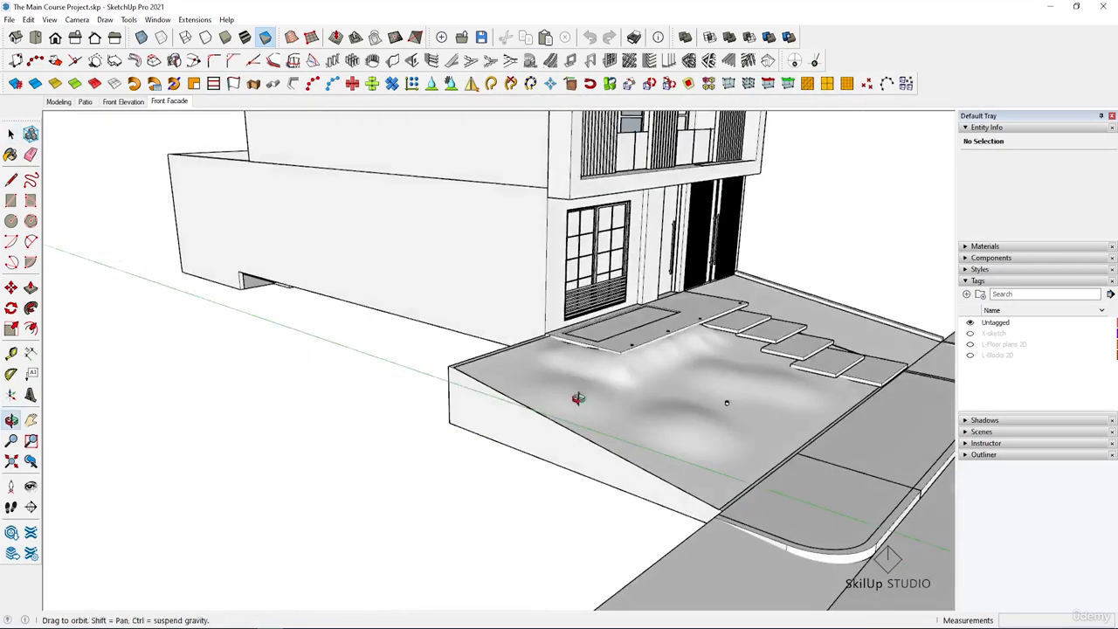
scroll(393, 380, "up", 10)
middle_click_drag(387, 377, 460, 357)
scroll(282, 386, "down", 3)
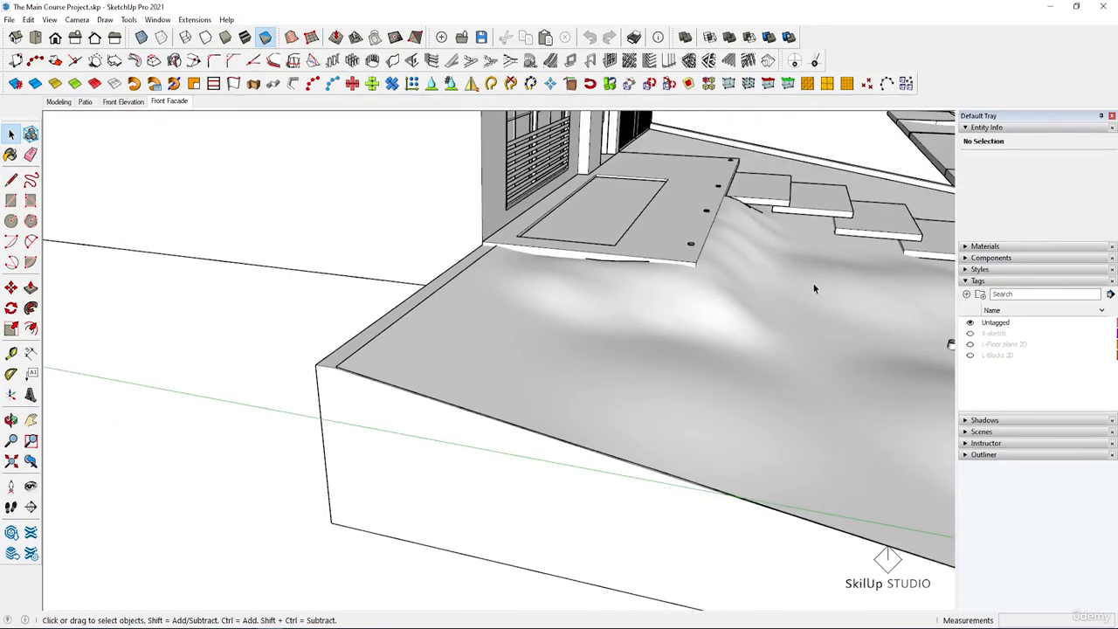
scroll(378, 367, "up", 6)
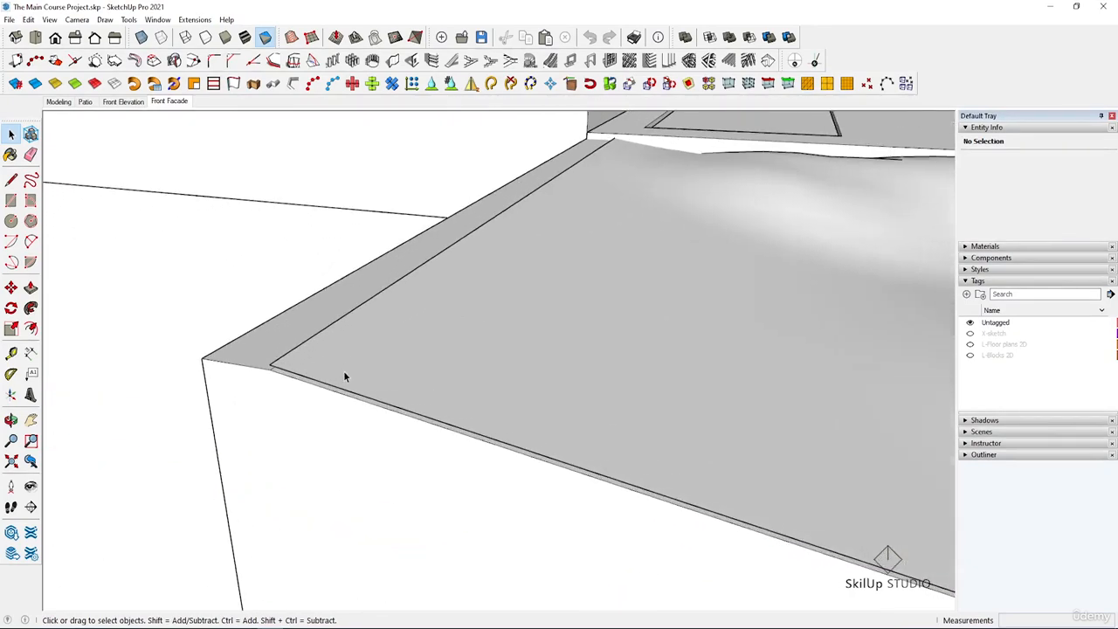
middle_click_drag(344, 371, 292, 411)
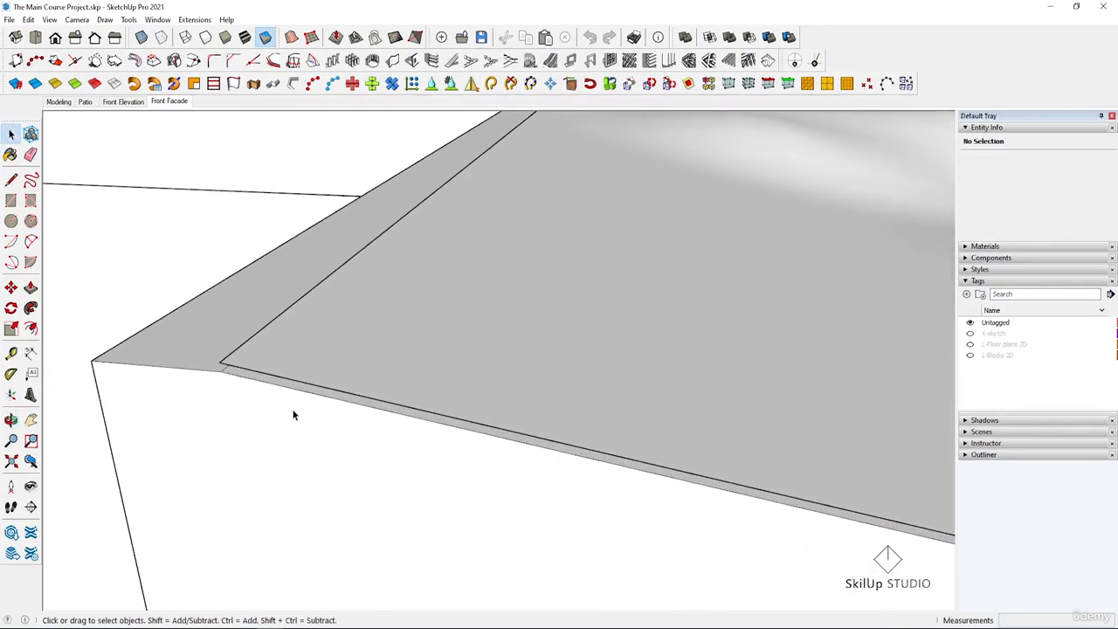
scroll(247, 376, "up", 2)
left_click(248, 373)
middle_click_drag(277, 379, 373, 336)
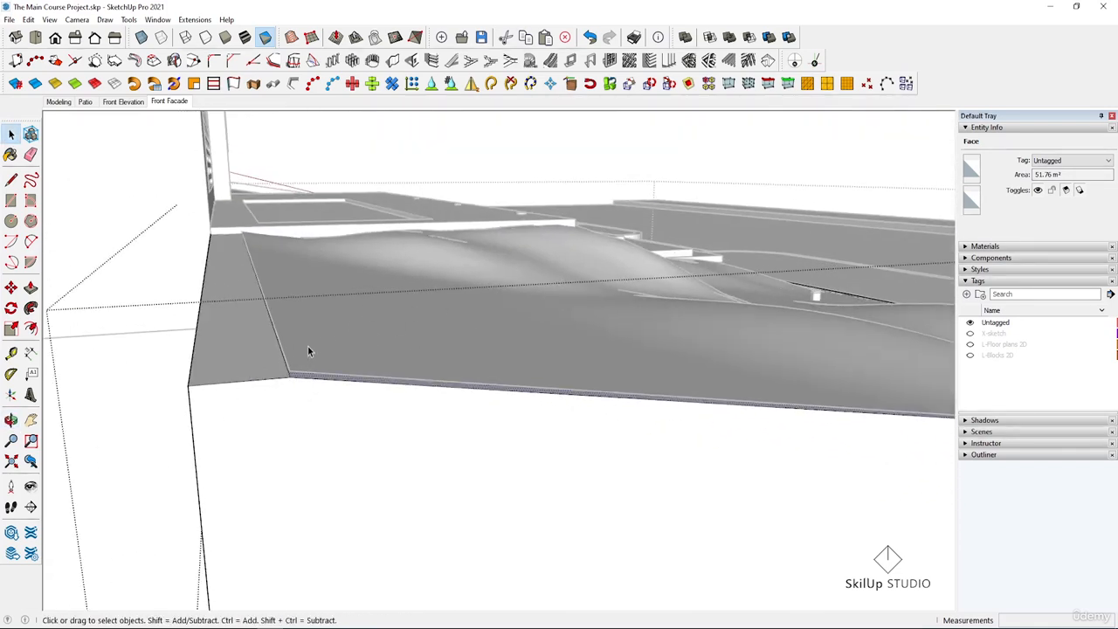
middle_click_drag(304, 446, 273, 430)
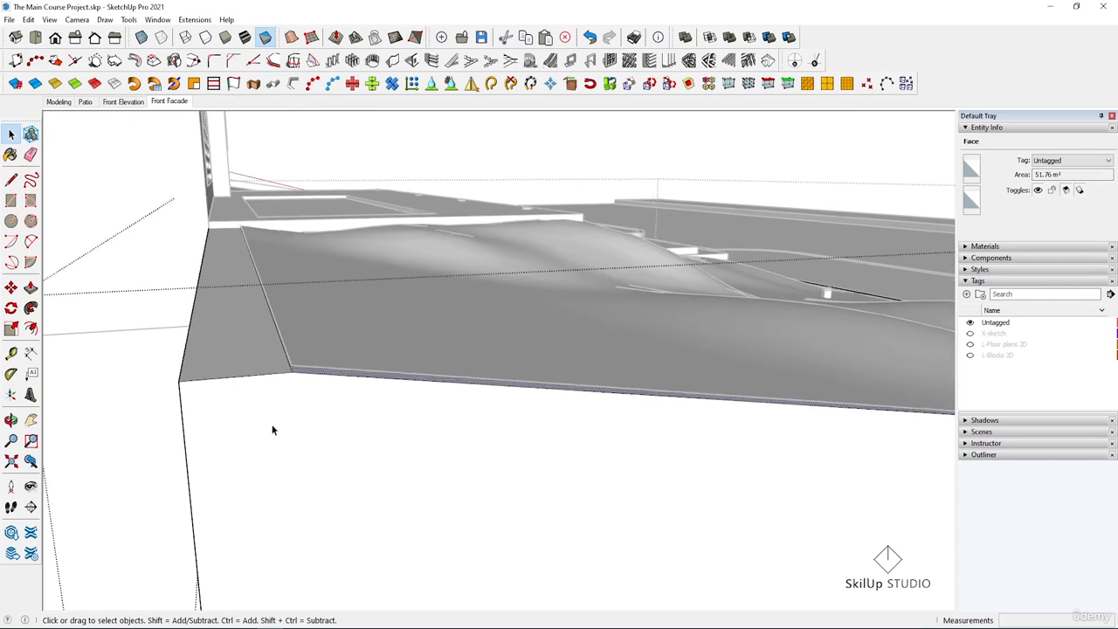
scroll(302, 358, "up", 3)
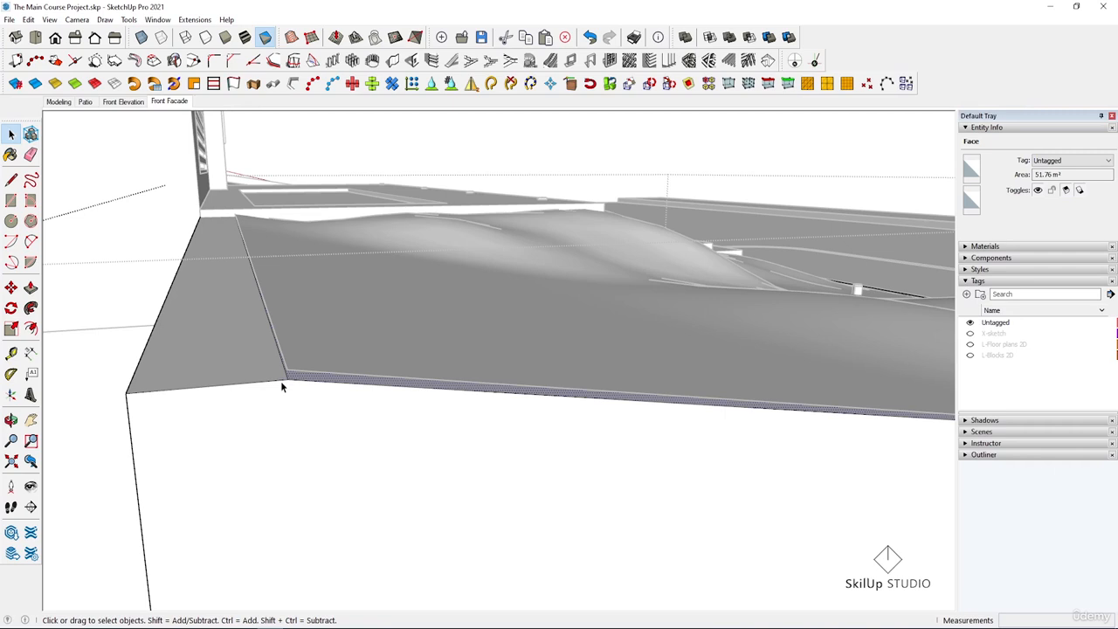
Raise the two 675 cm edges of the border strip by 1 cm to the adjoining terrain's corner endpoint.
left_click(281, 381)
middle_click_drag(283, 381, 289, 322)
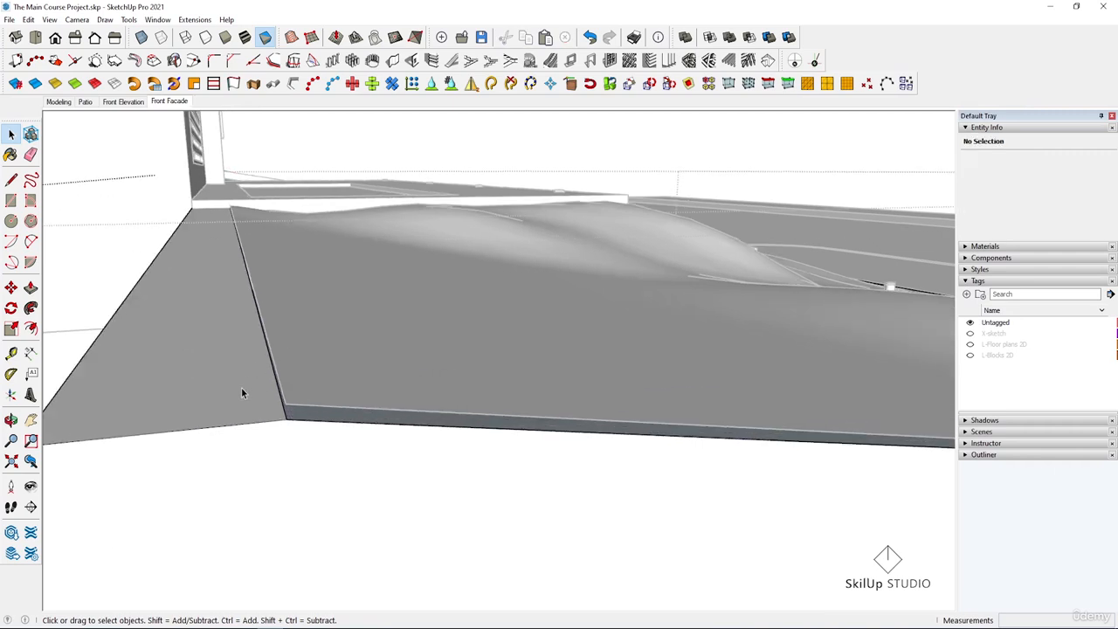
left_click(284, 408)
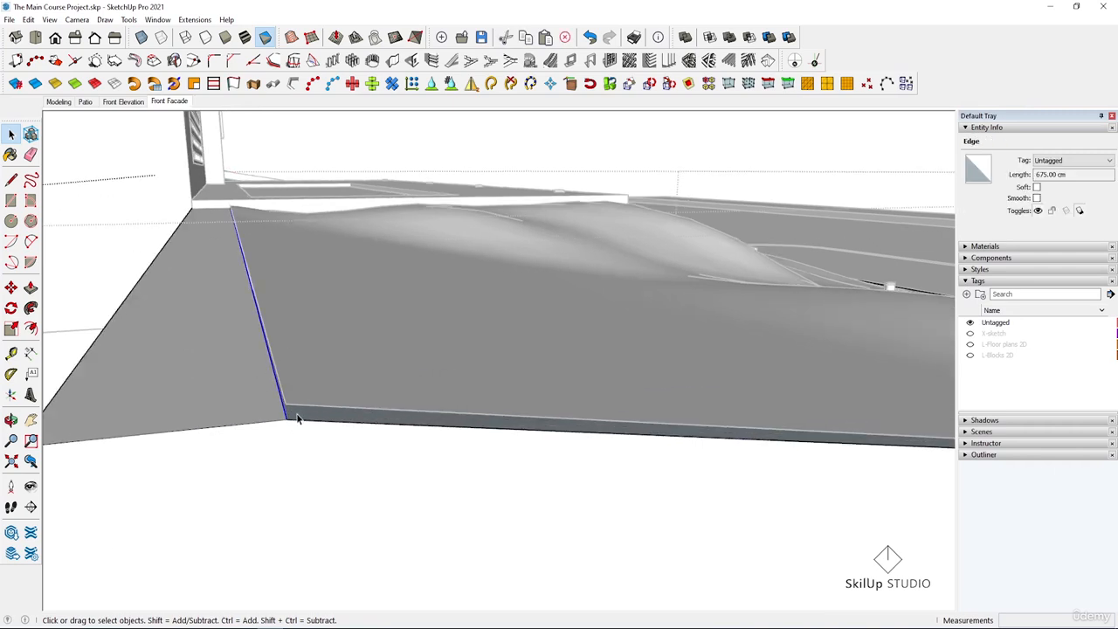
middle_click_drag(291, 419, 262, 378)
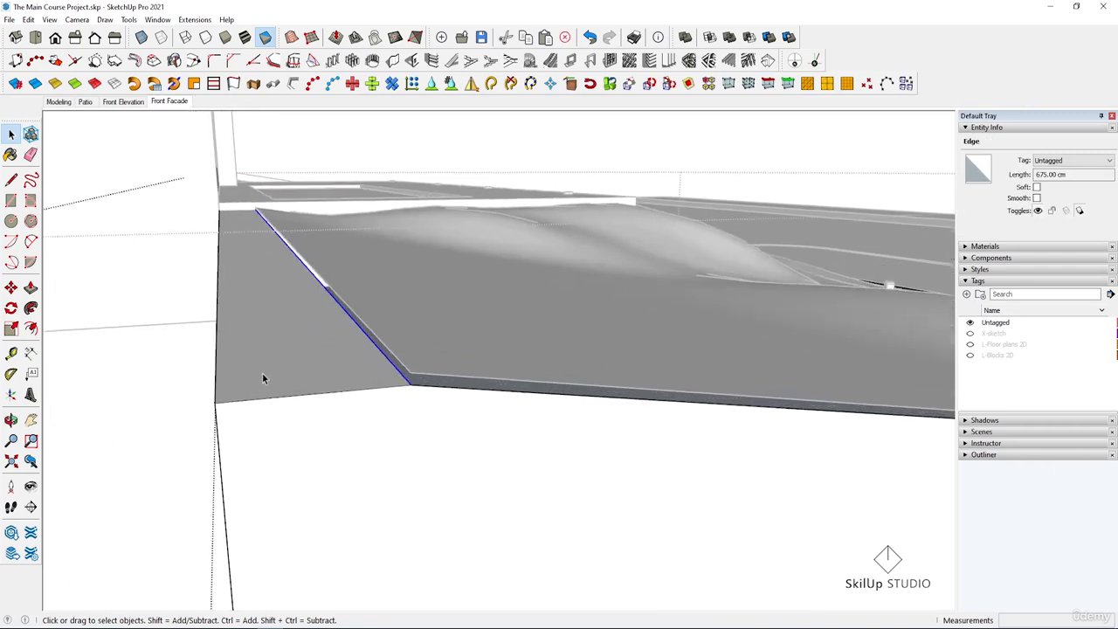
left_click(215, 400, "shift")
middle_click_drag(437, 325, 448, 333)
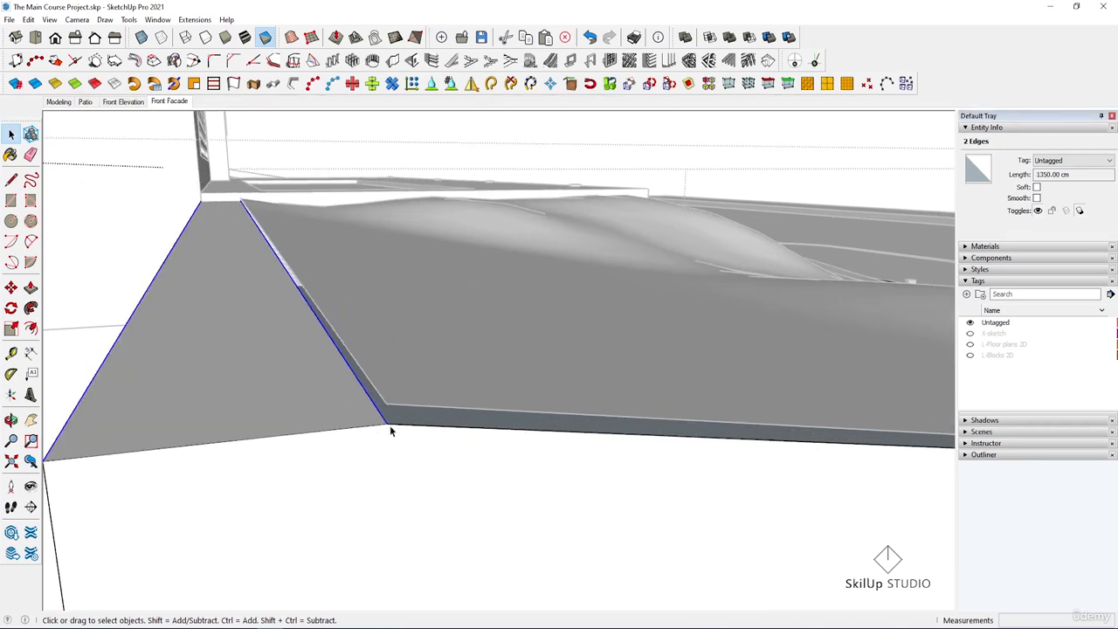
key("m")
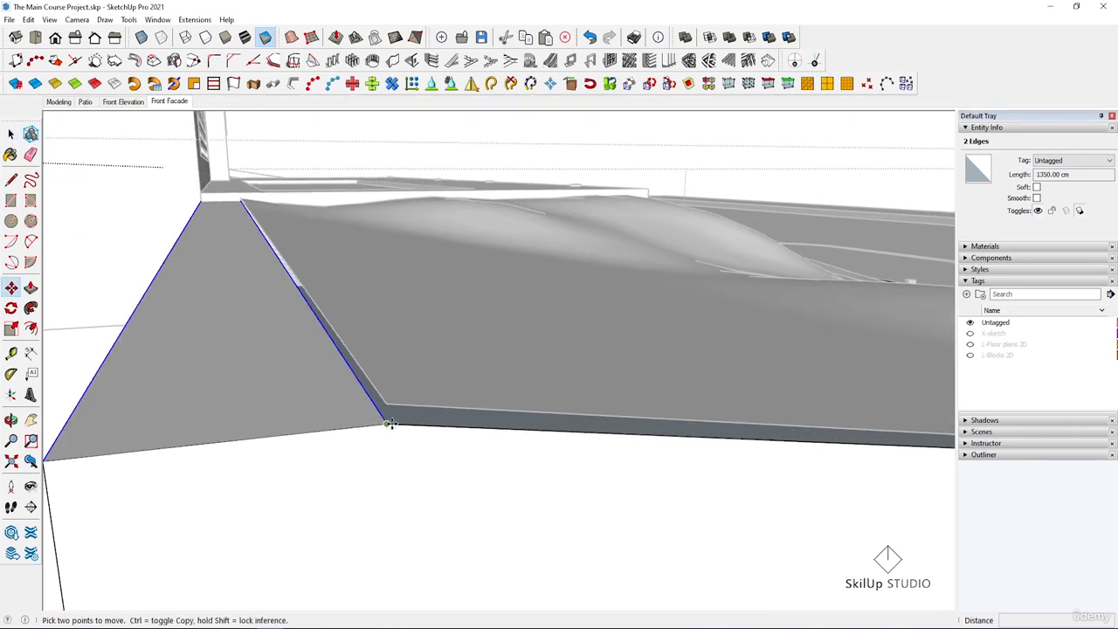
left_click(391, 426)
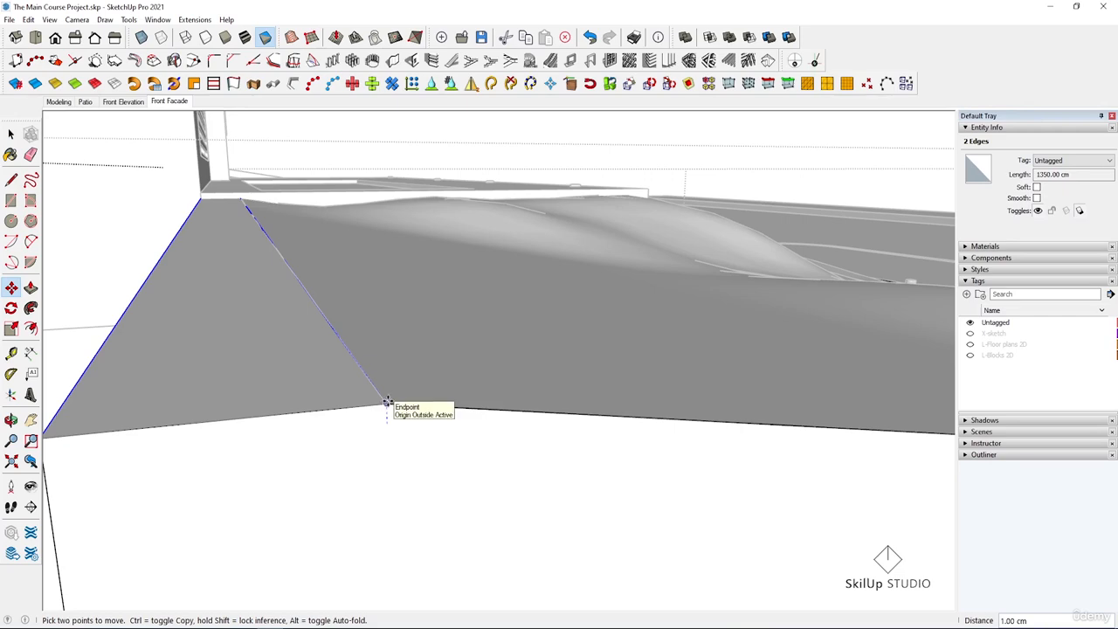
key("space")
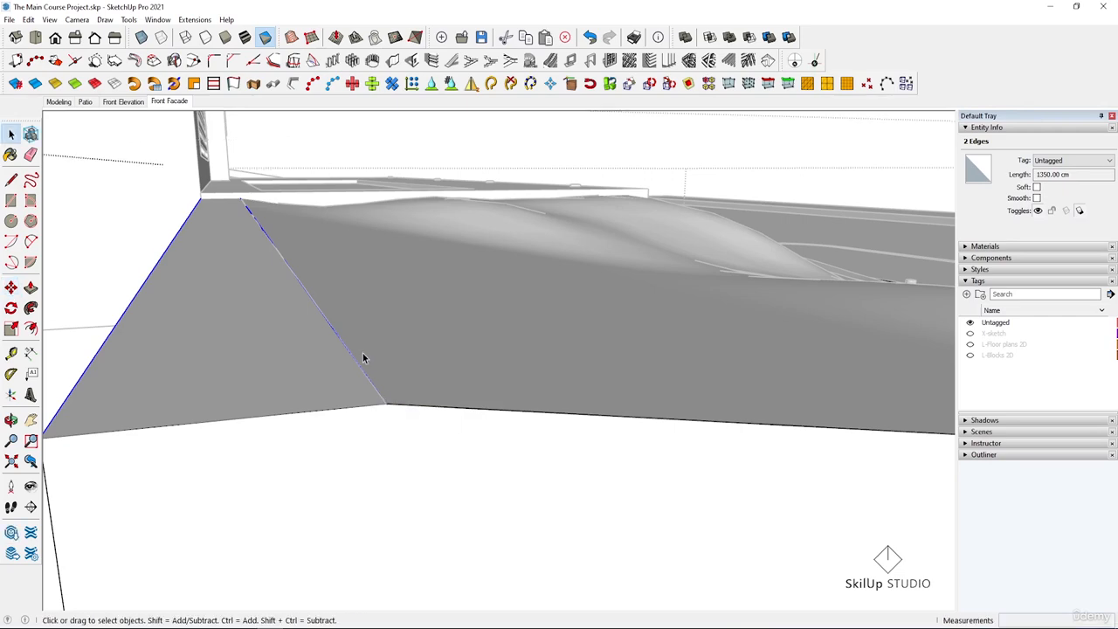
middle_click_drag(364, 357, 810, 347)
scroll(690, 376, "up", 6)
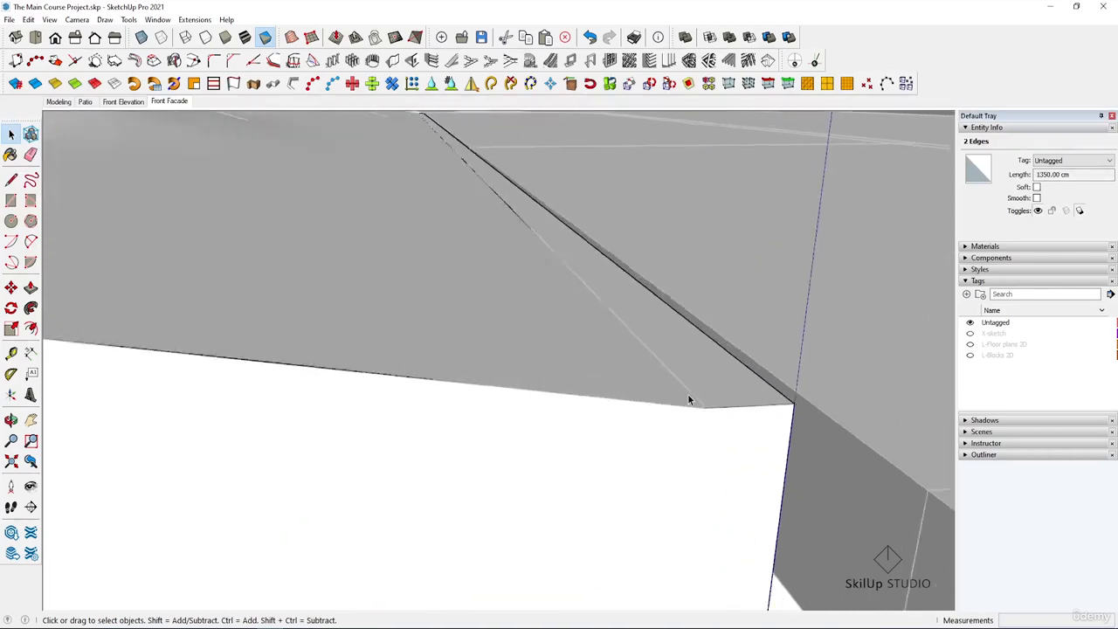
scroll(673, 377, "down", 4)
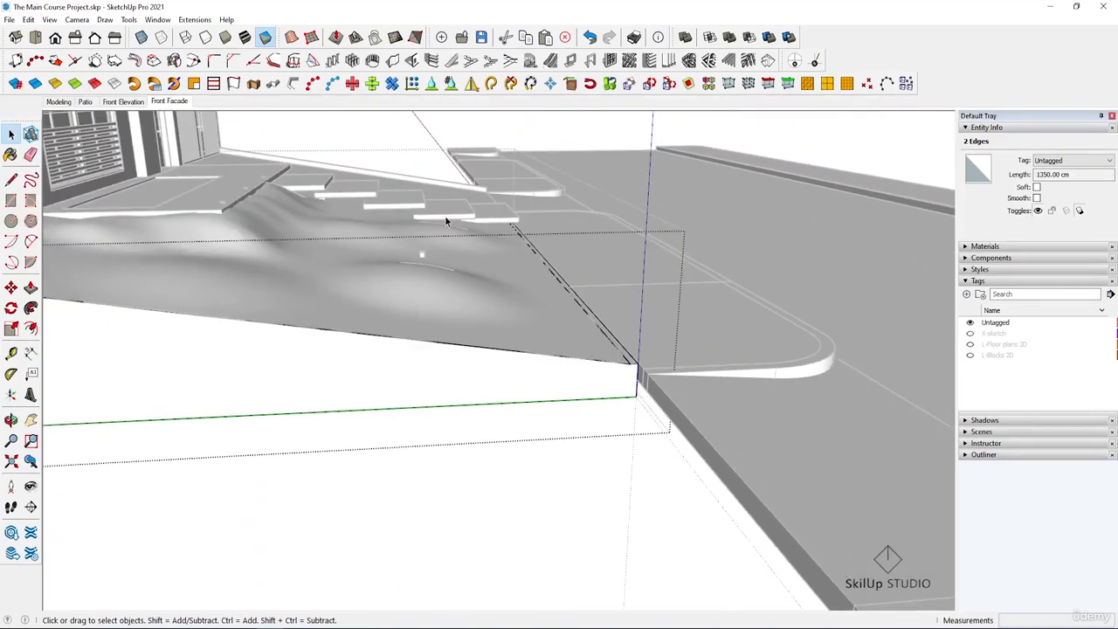
middle_click_drag(446, 221, 194, 298)
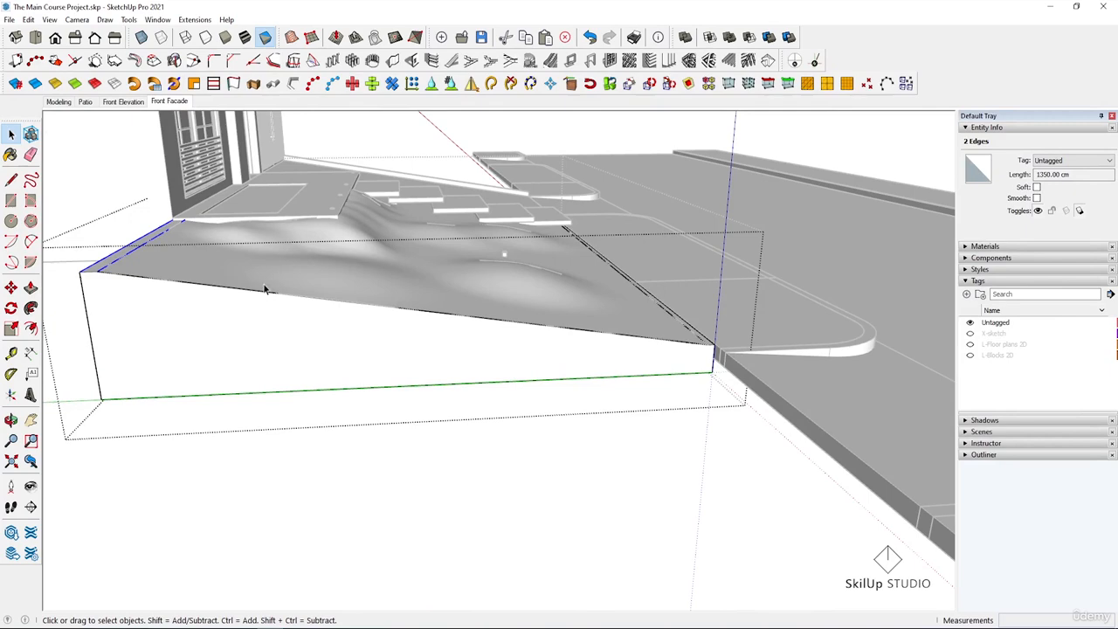
Leave the garden group and draw a 939 x 600 cm rectangle from the sidewalk's outer end corner to the garden base's bottom corner.
middle_click_drag(261, 289, 237, 353)
scroll(238, 349, "down", 3)
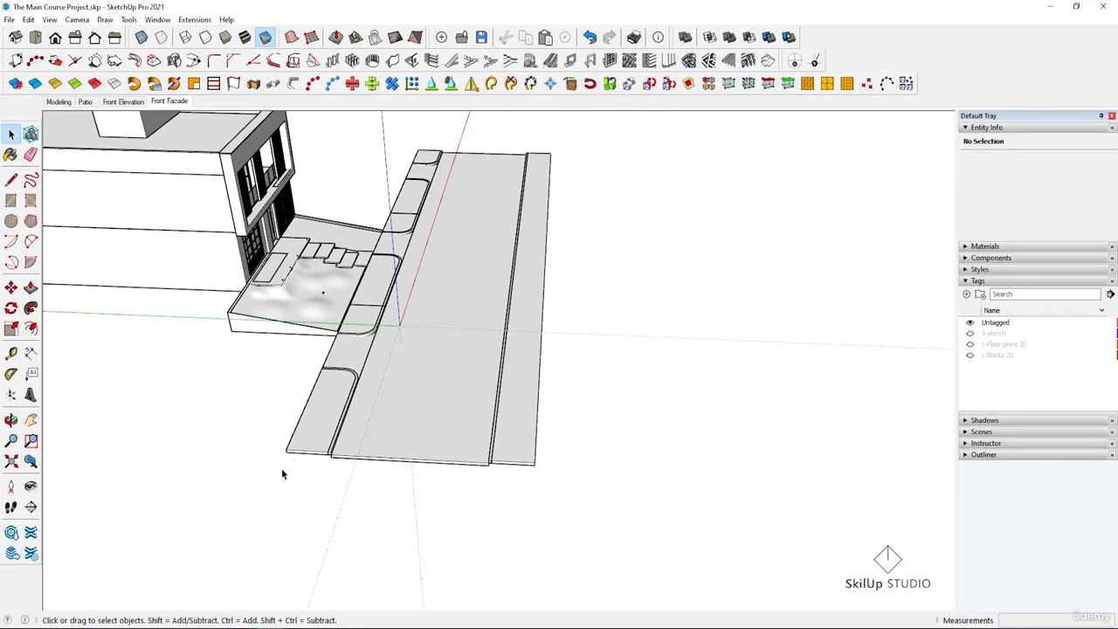
key("r")
scroll(290, 451, "up", 2)
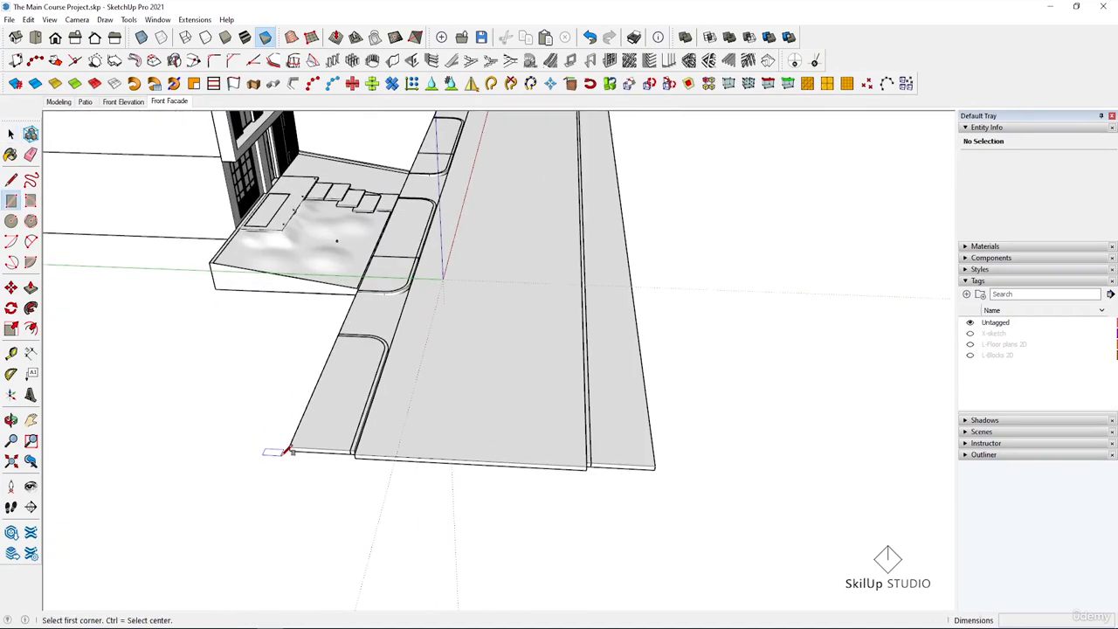
left_click(290, 447)
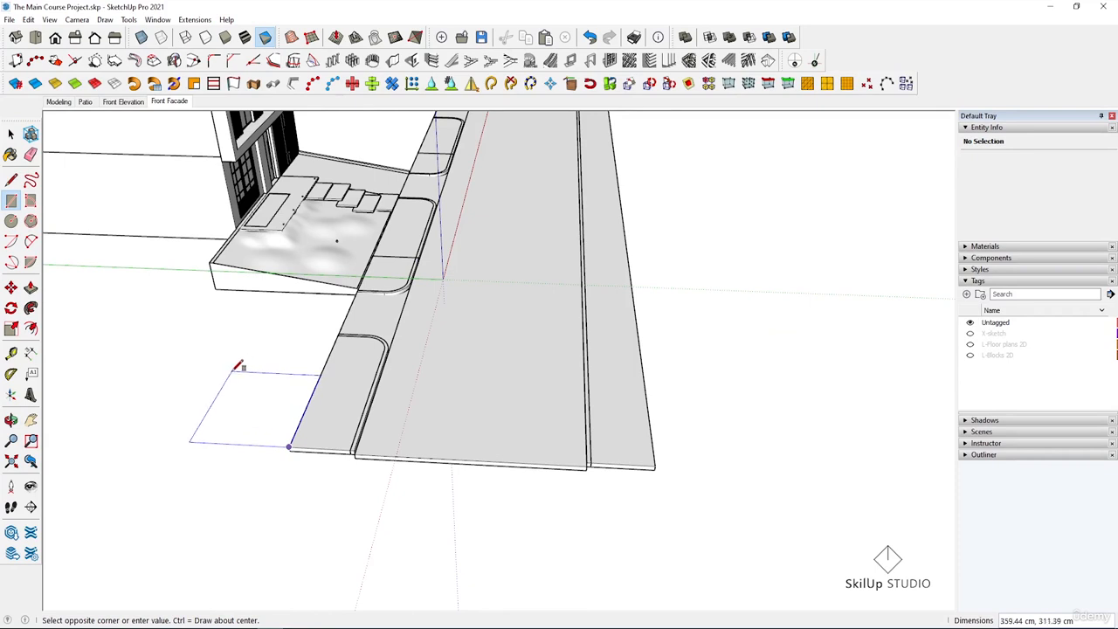
left_click(219, 278)
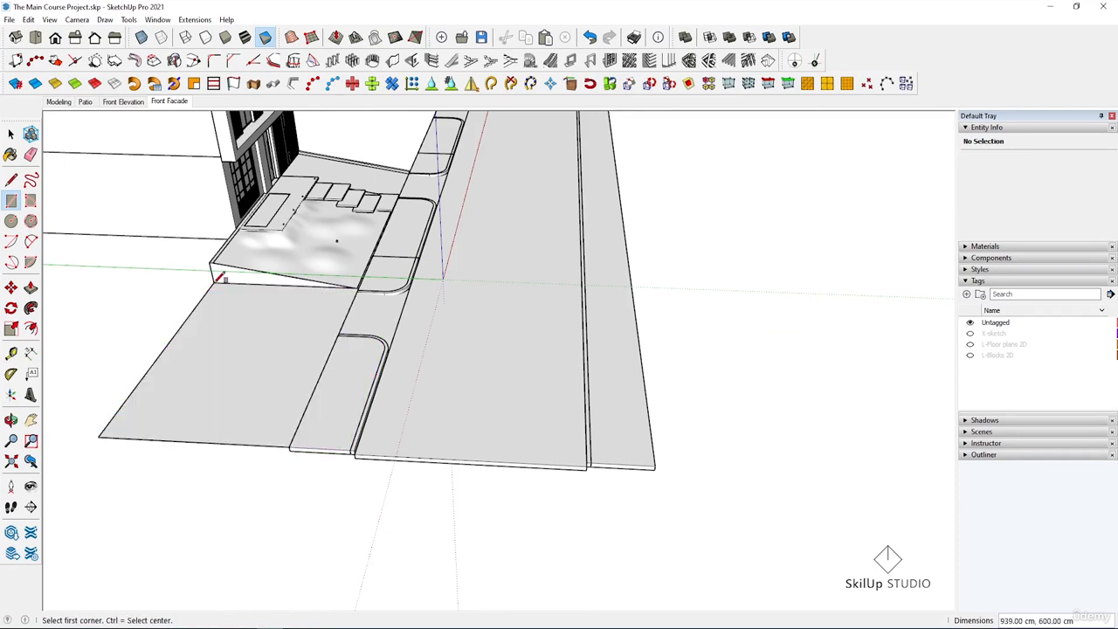
Draw an adjoining rectangle from the first one's outer corner back to the rear end of the house's side wall.
scroll(516, 380, "down", 5)
scroll(393, 450, "up", 3)
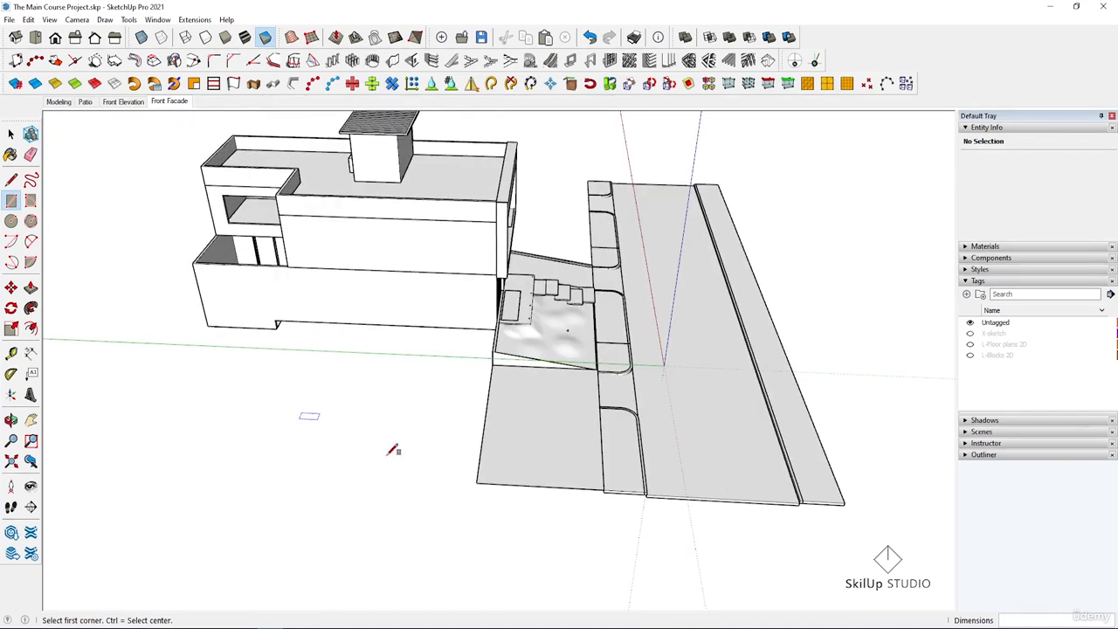
left_click(476, 483)
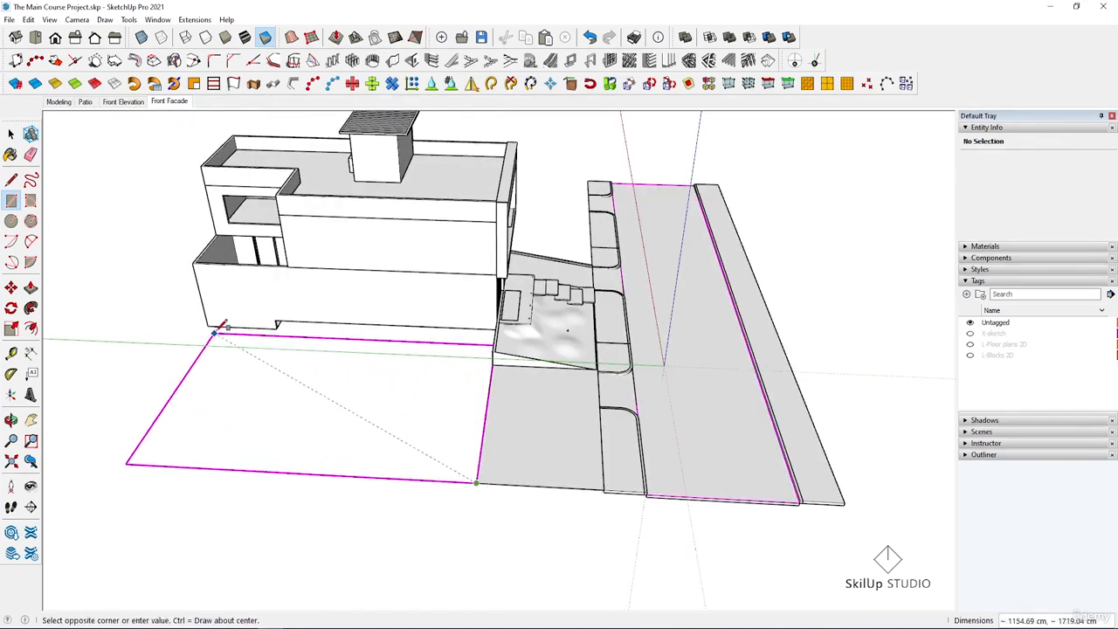
left_click(204, 306)
key("space")
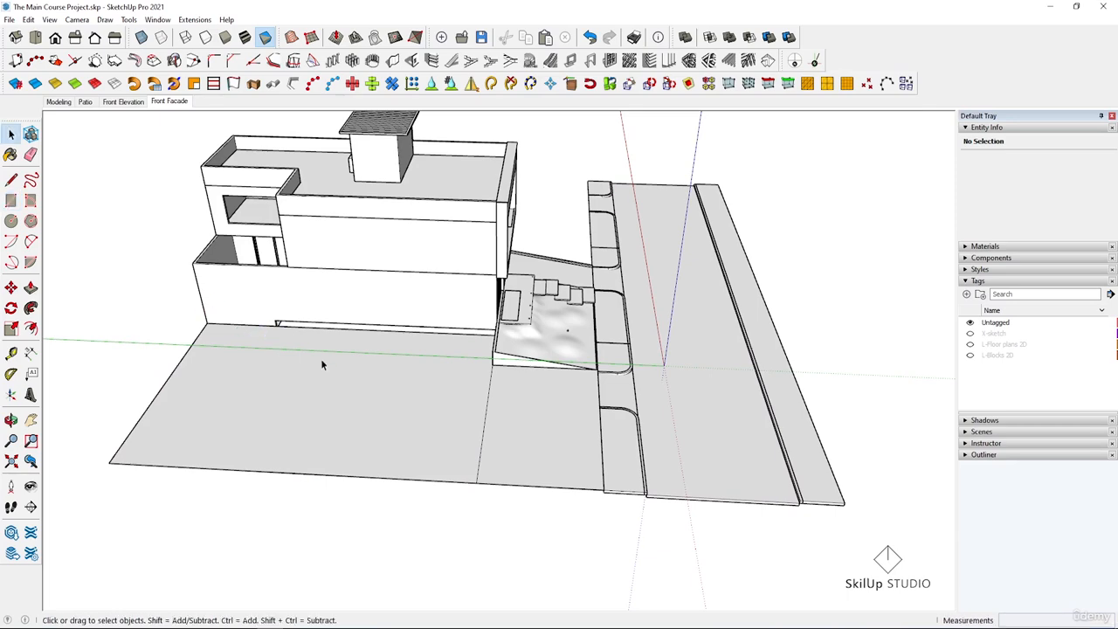
Group the two connected ground rectangles beside the house.
scroll(483, 384, "up", 3)
triple_click(517, 388)
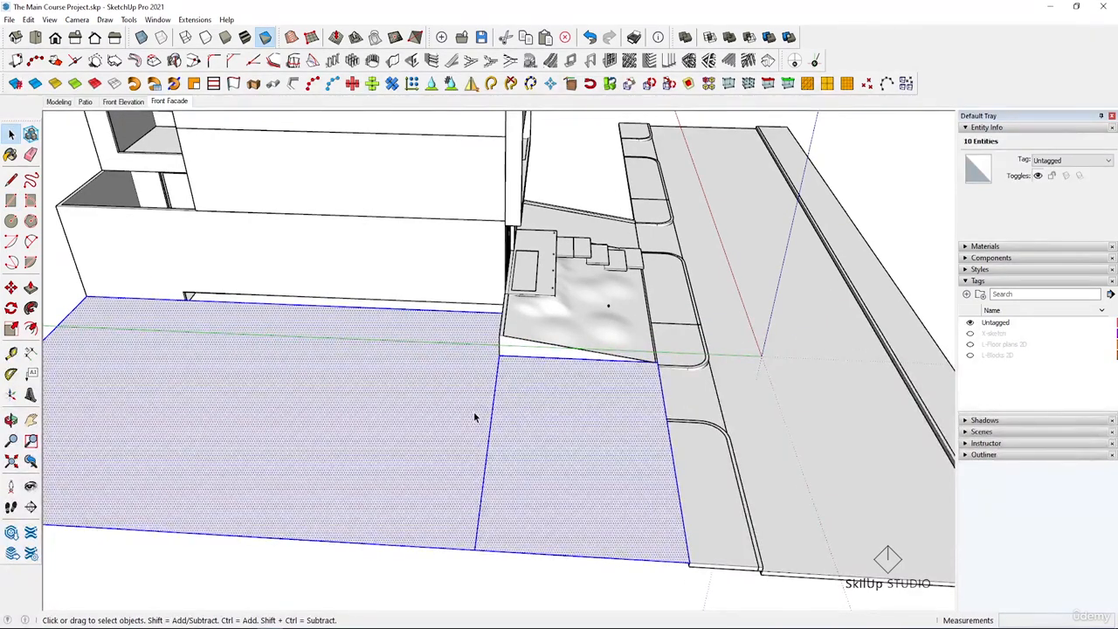
key("ctrl+g")
Lower the ground group about 0.95 cm so that it sits just below the sidewalk's surface.
scroll(754, 287, "up", 8)
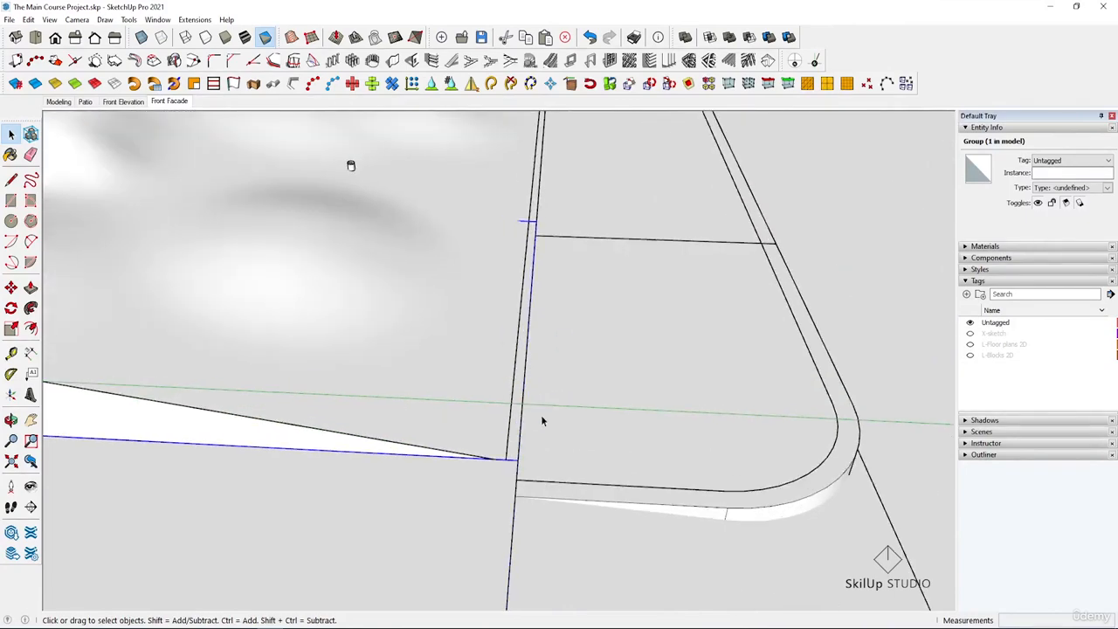
middle_click_drag(542, 473, 669, 460)
scroll(670, 434, "up", 2)
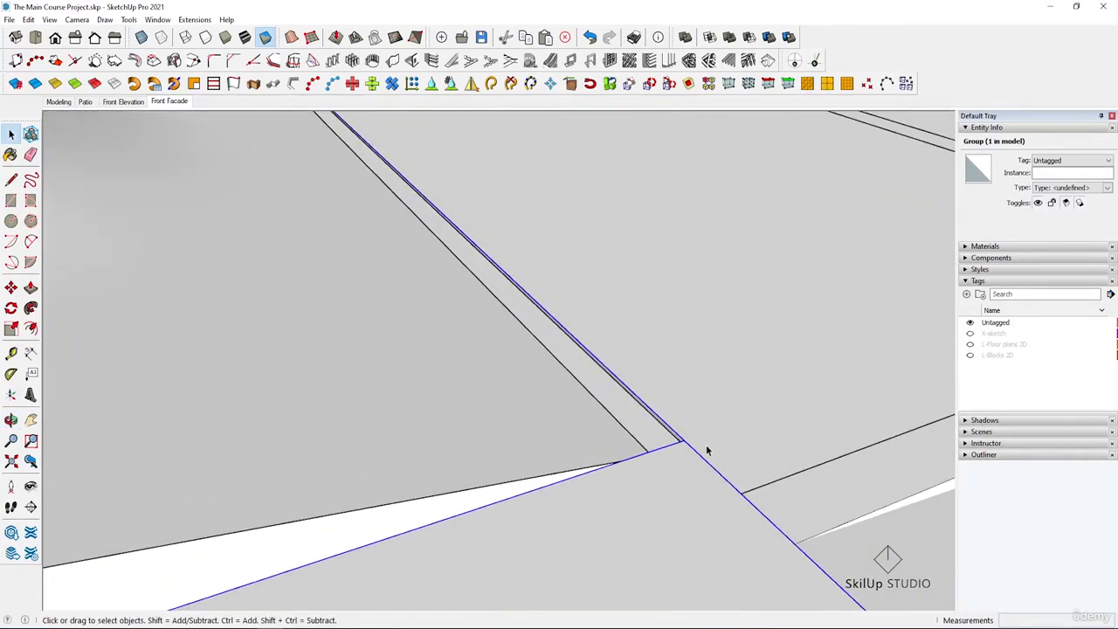
scroll(651, 422, "up", 1)
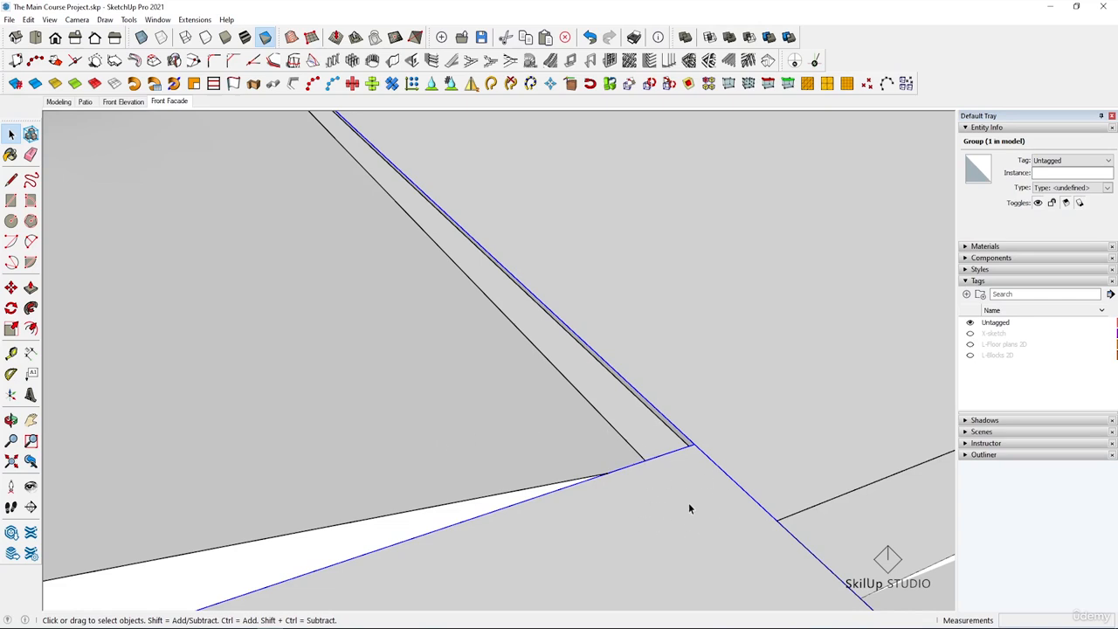
key("m")
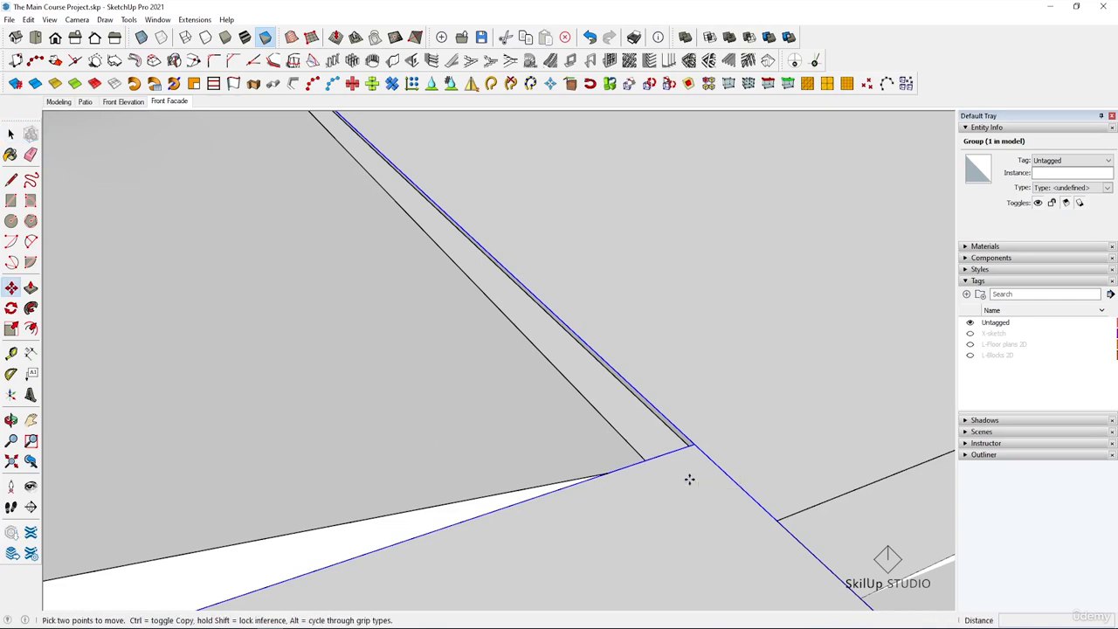
left_click(691, 479)
left_click(602, 387)
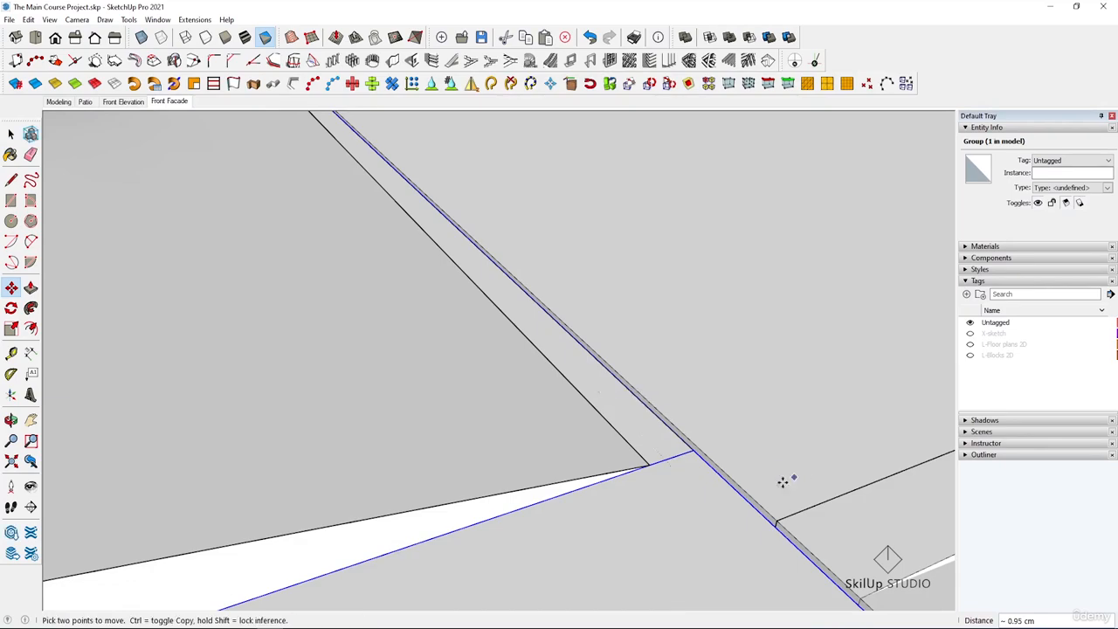
scroll(651, 454, "down", 6)
key("space")
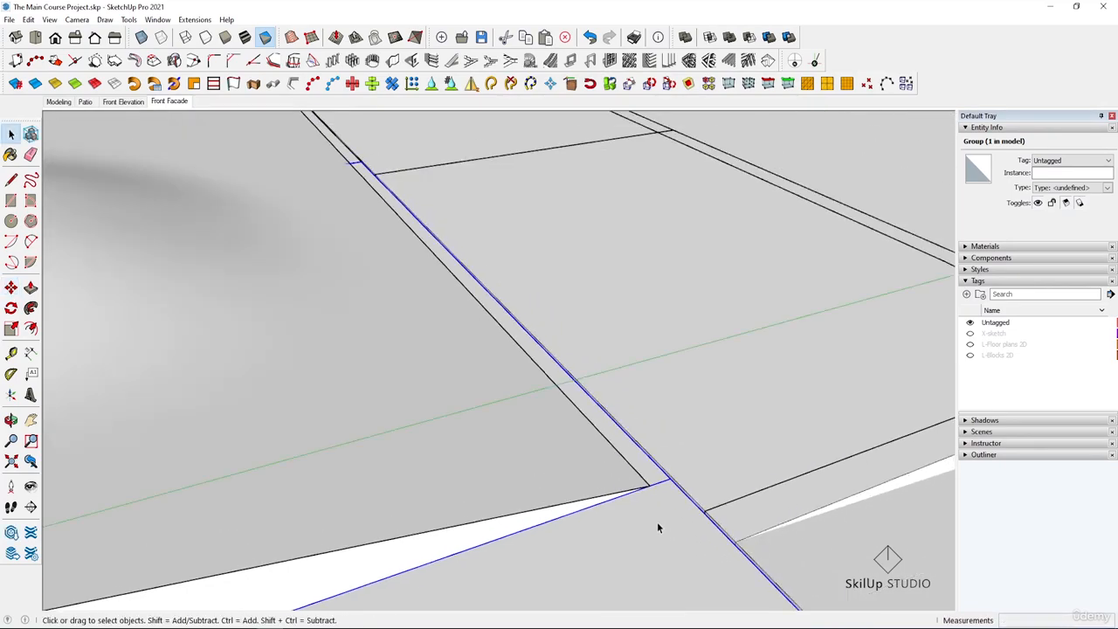
Draw a 1497 x 2400 cm ground rectangle on the house's other side, from the sidewalk's far end corner to the side wall's rear.
scroll(634, 450, "down", 5)
middle_click_drag(634, 450, 262, 491)
scroll(341, 431, "down", 2)
scroll(774, 348, "up", 3)
scroll(620, 404, "up", 3)
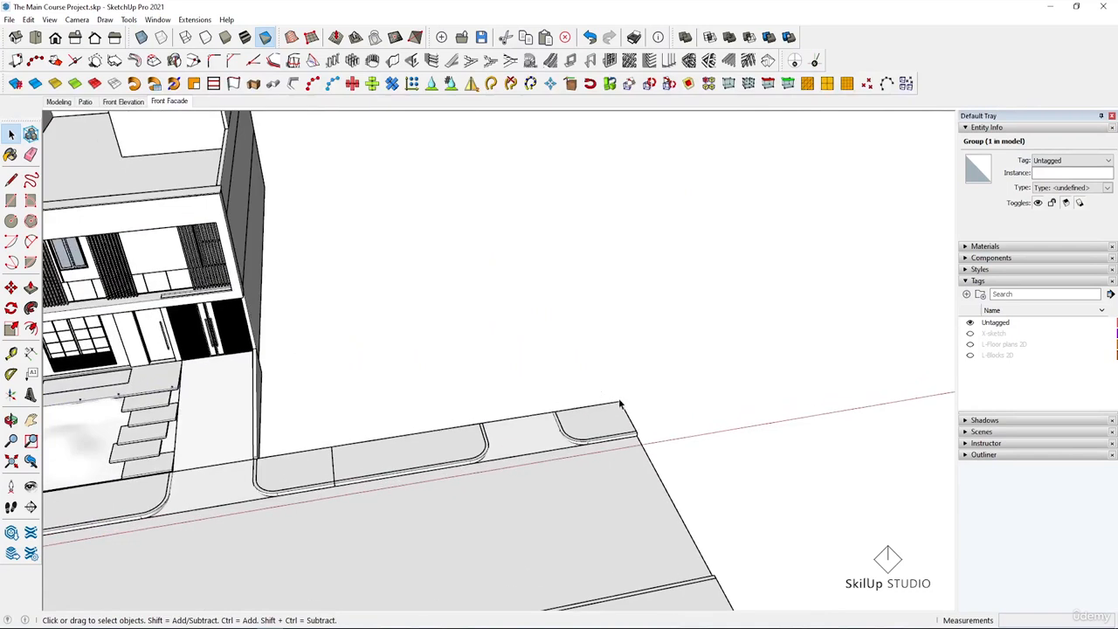
key("r")
left_click(620, 401)
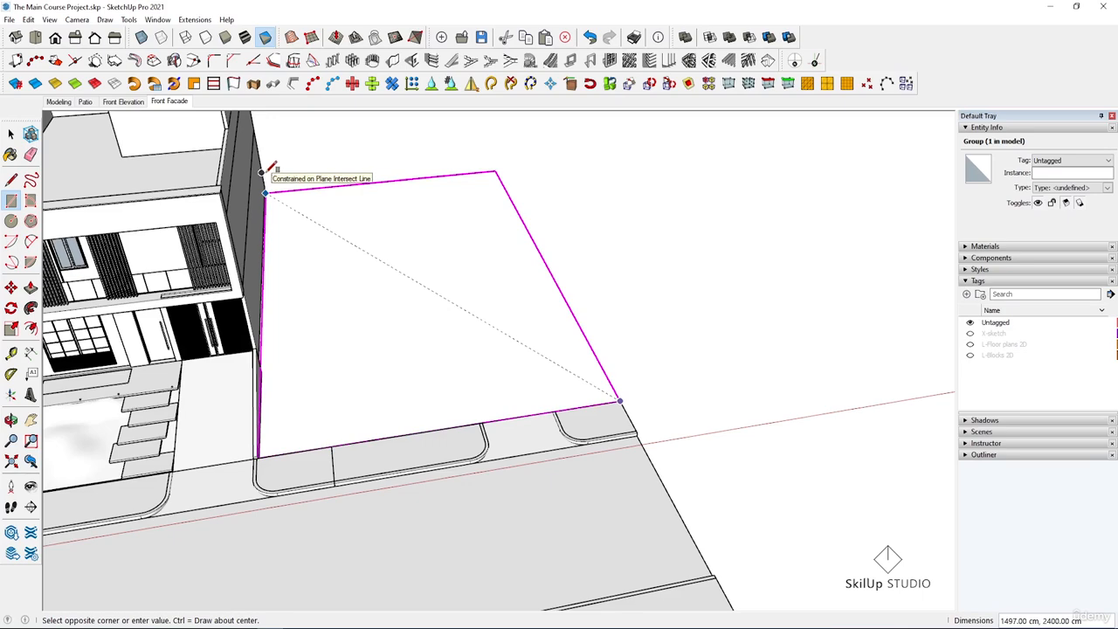
left_click(265, 190)
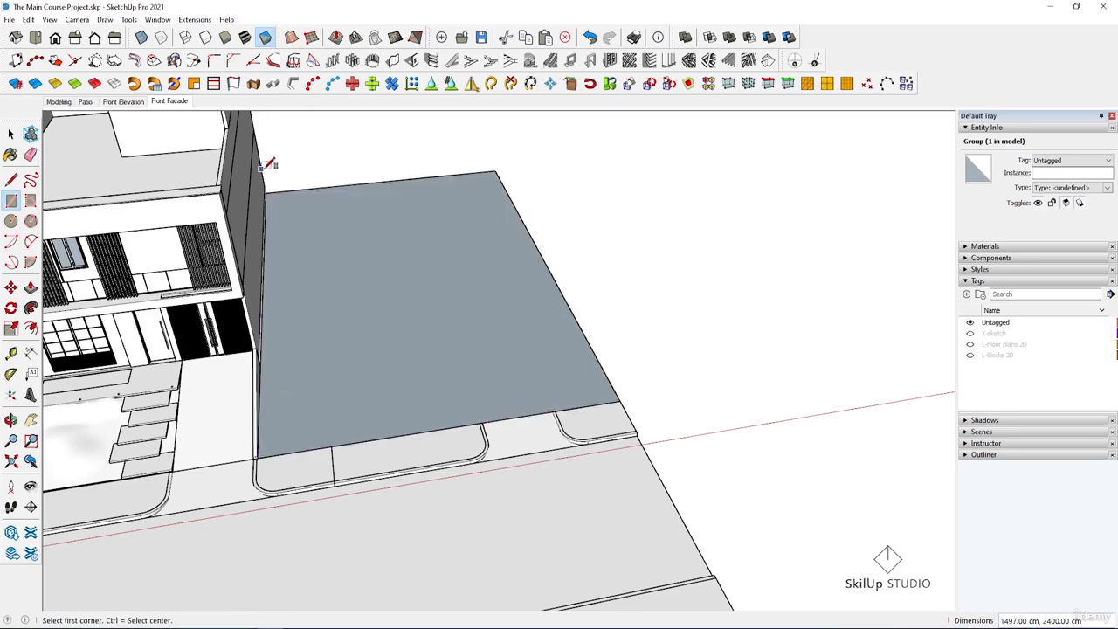
key("space")
scroll(412, 298, "down", 4)
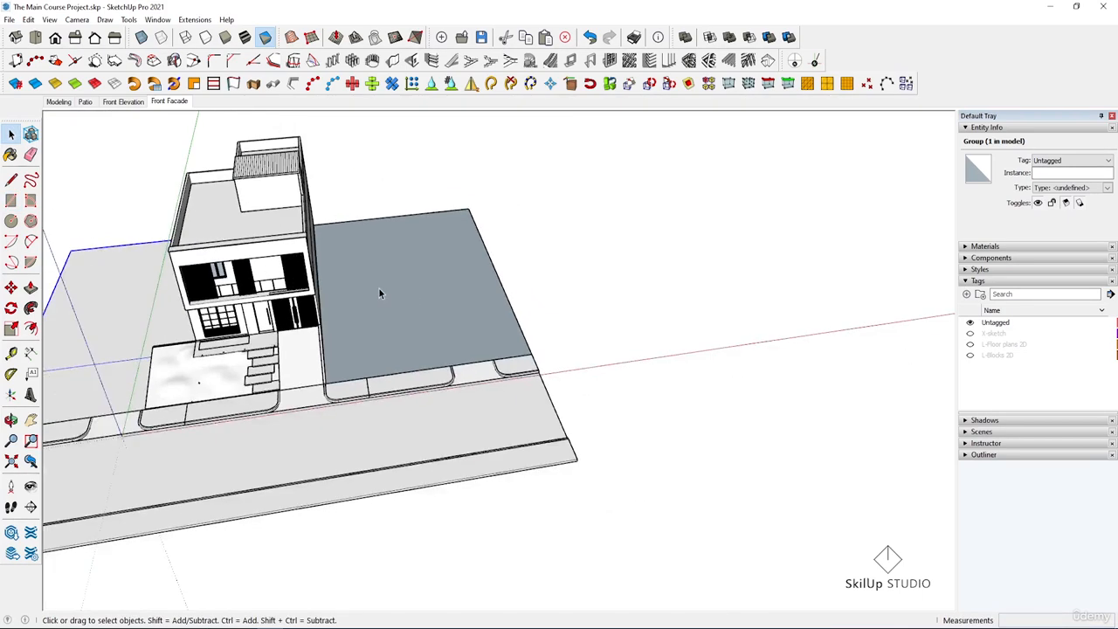
Reverse the face of the new ground rectangle beside the house.
left_click(415, 275)
right_click(426, 292)
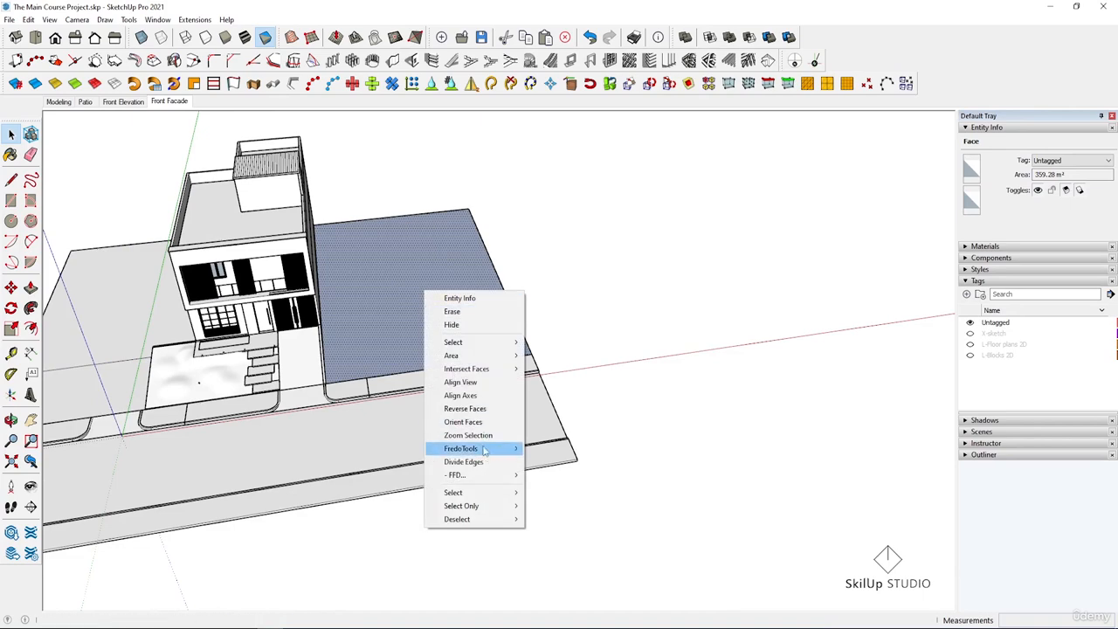
left_click(465, 409)
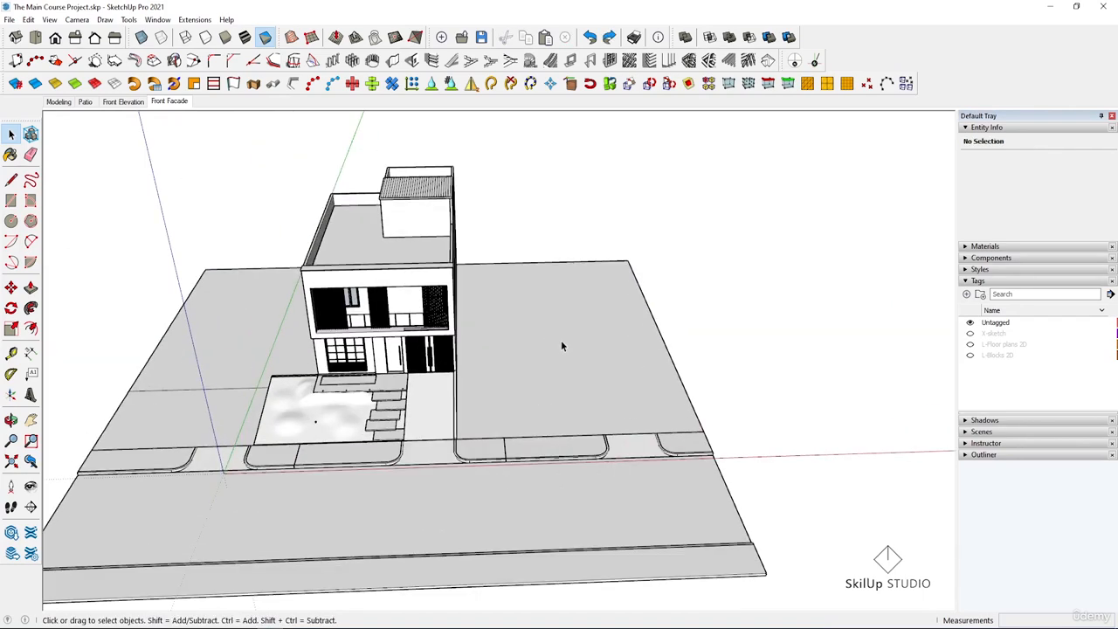
Lower this ground rectangle about 0.95 cm to the level of the ground on the house's opposite side, and group it.
double_click(603, 324)
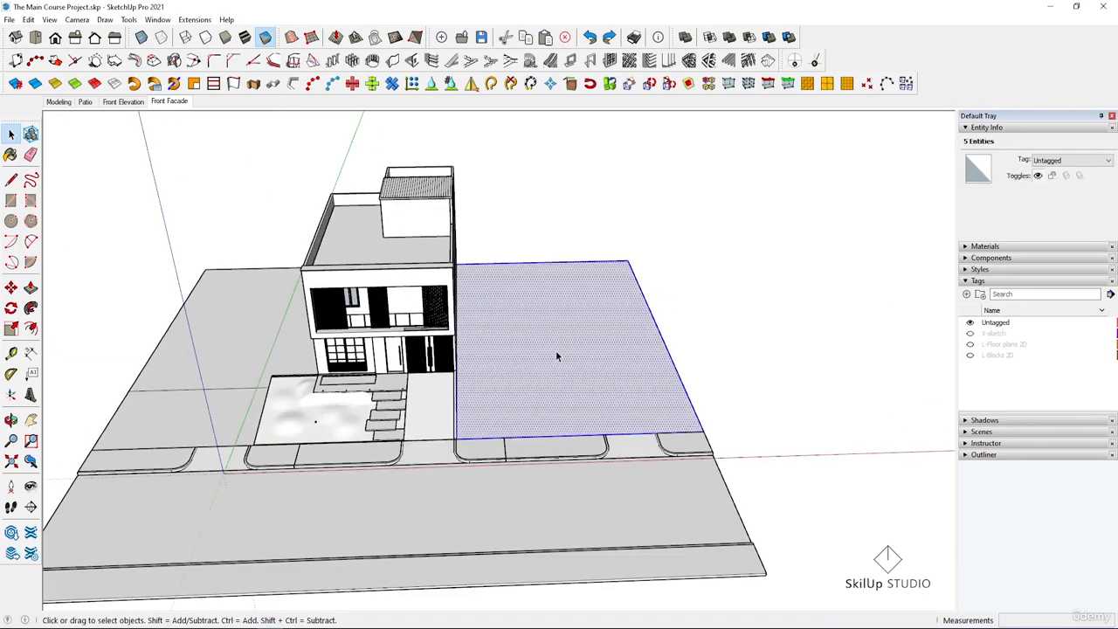
key("m")
left_click(519, 352)
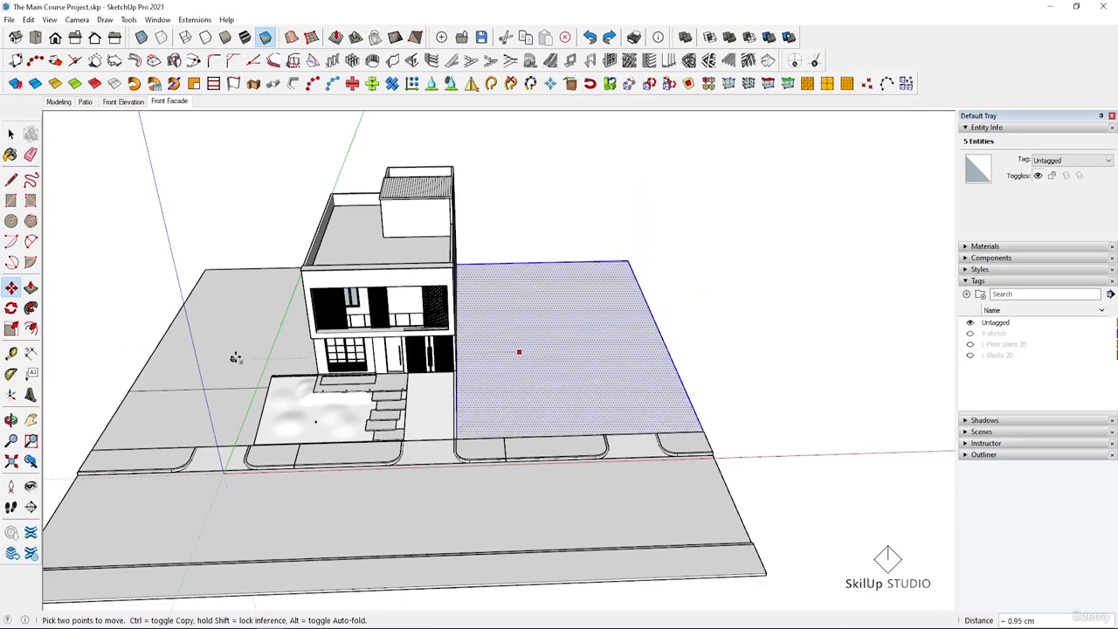
key("Escape")
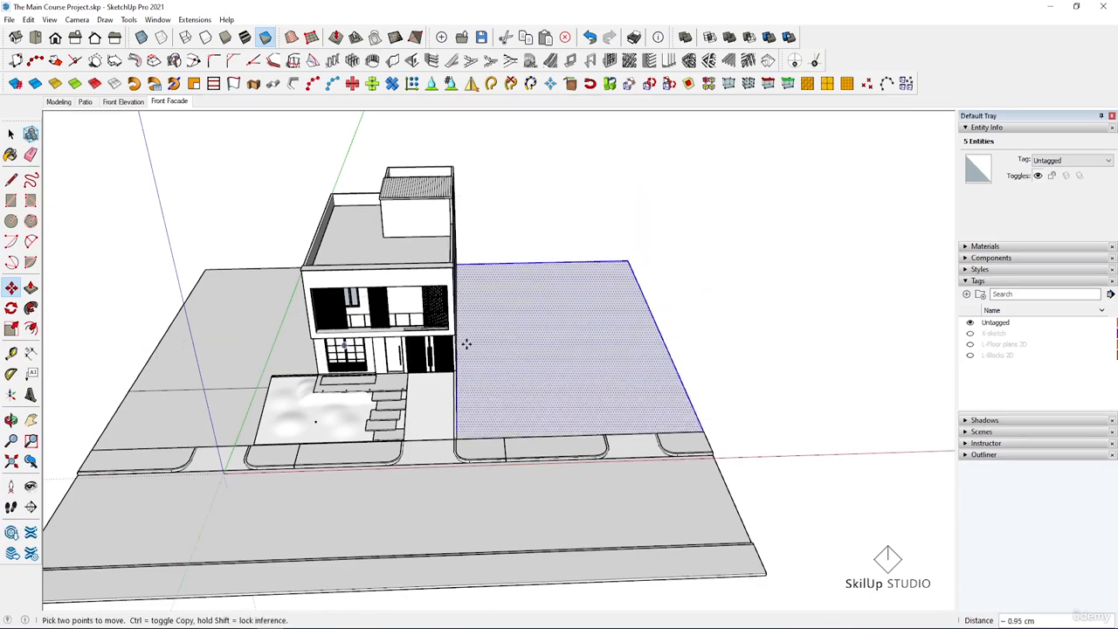
middle_click_drag(577, 341, 585, 389)
key("ctrl+g")
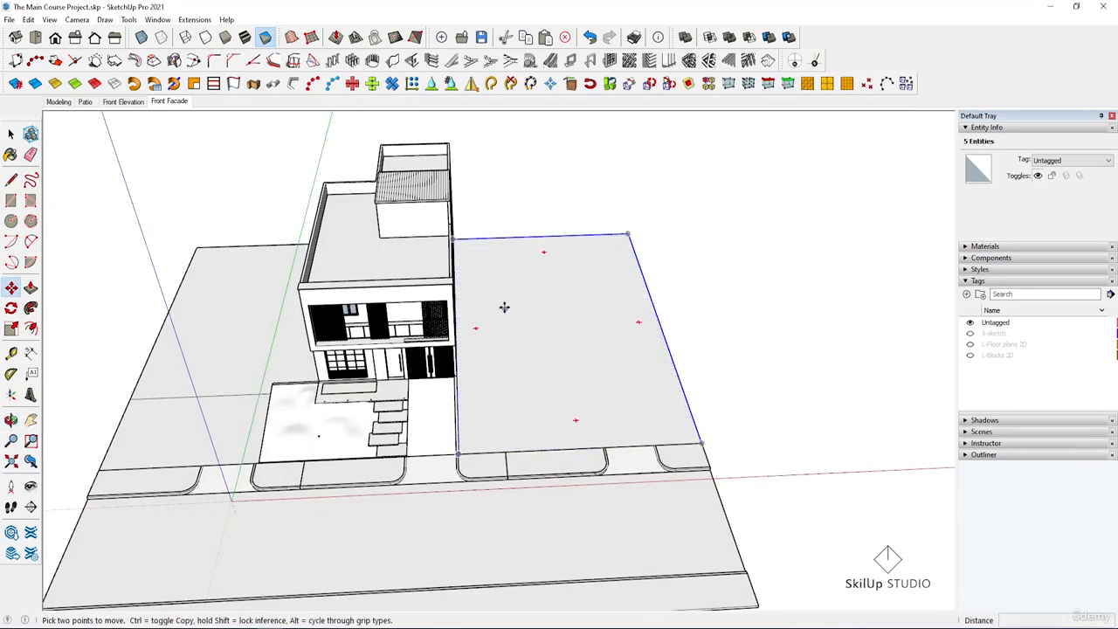
scroll(504, 307, "down", 3)
middle_click_drag(504, 308, 487, 454)
scroll(504, 284, "down", 3)
key("space")
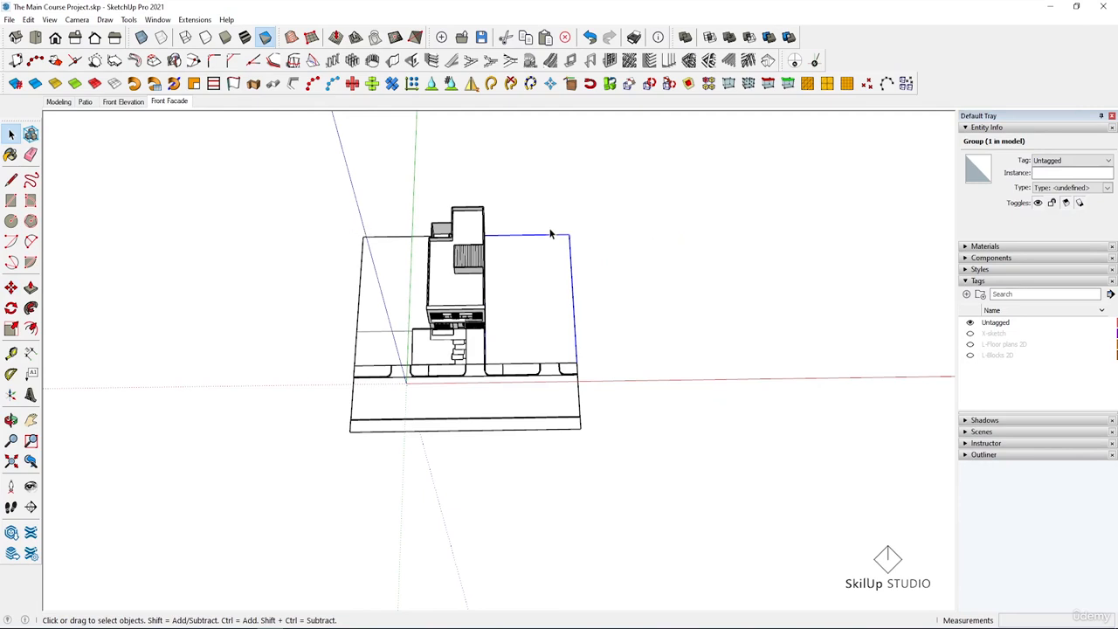
Draw a 3636 x 14000 cm ground rectangle behind the house, spanning the full width of the plots from their outer rear corner.
key("r")
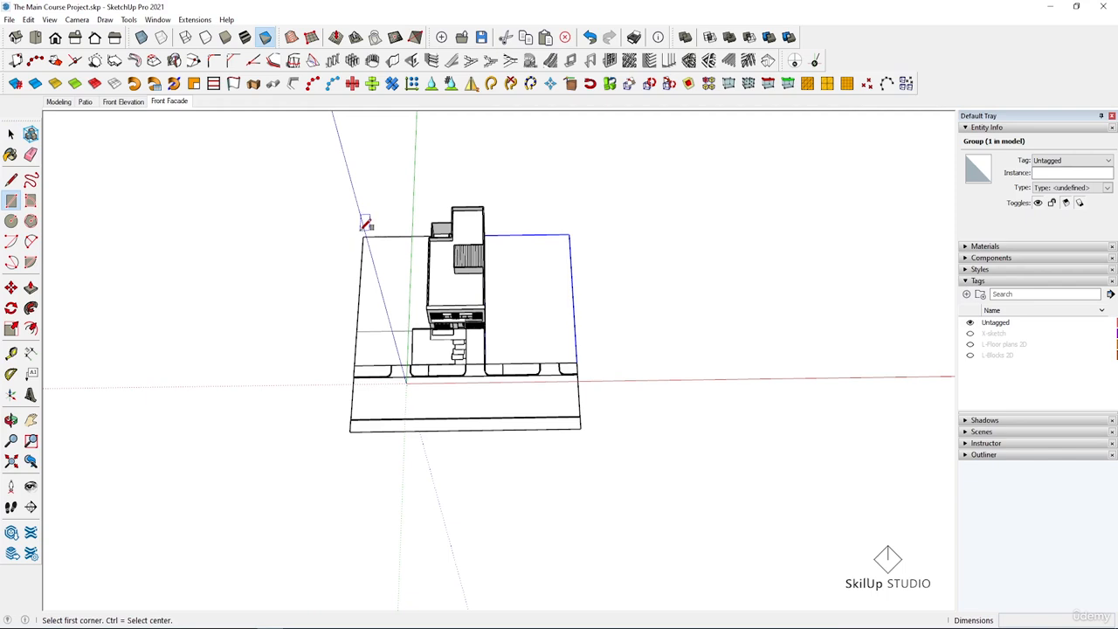
left_click(363, 235)
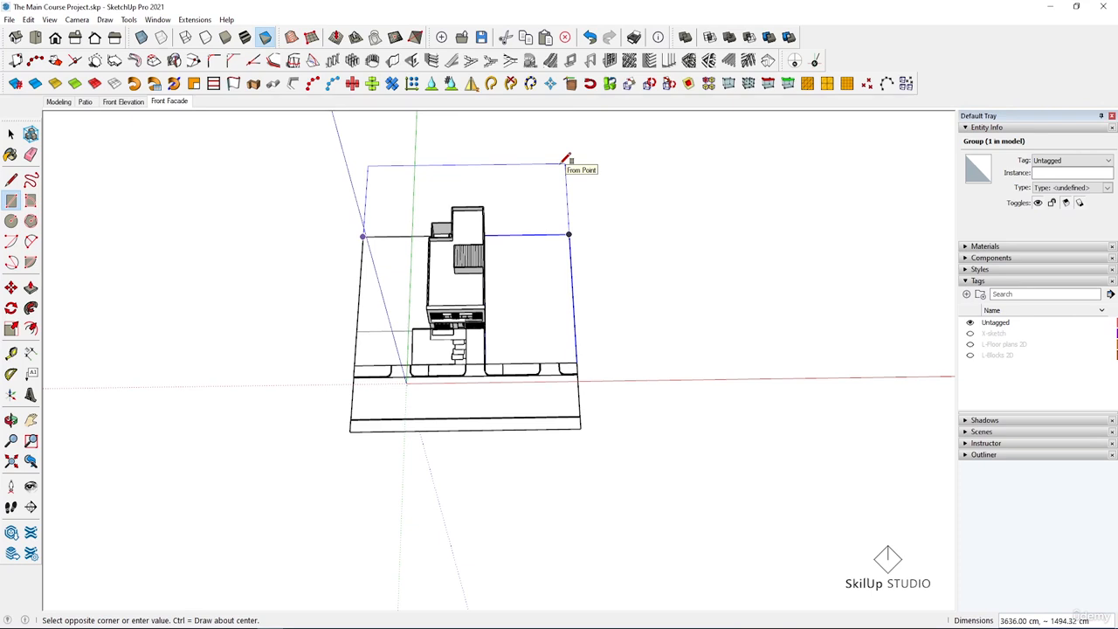
left_click(566, 162)
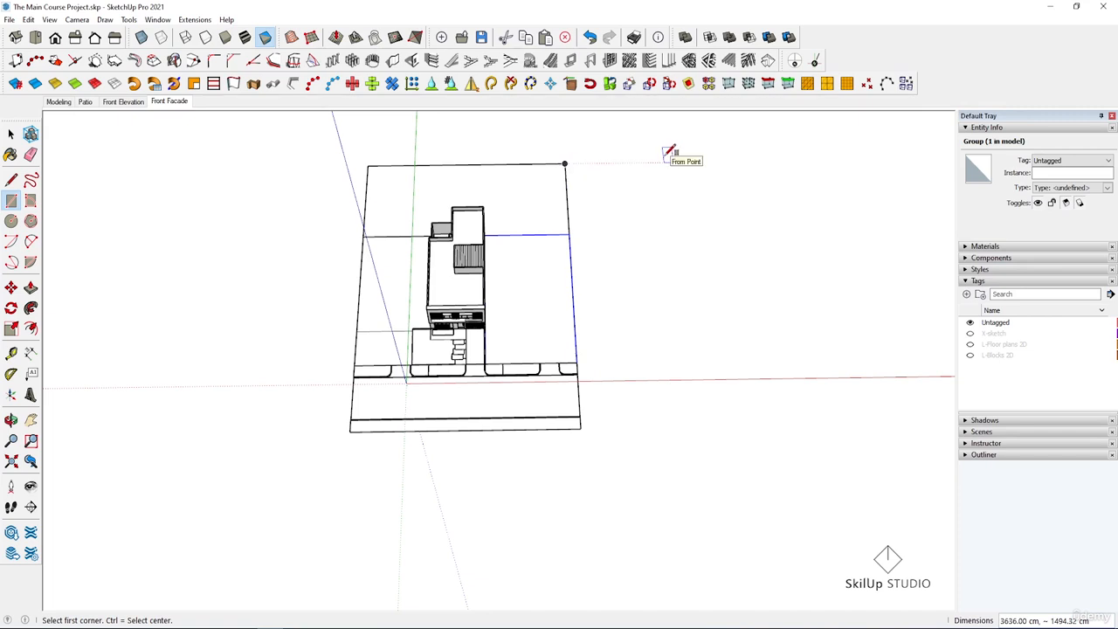
type(",14000")
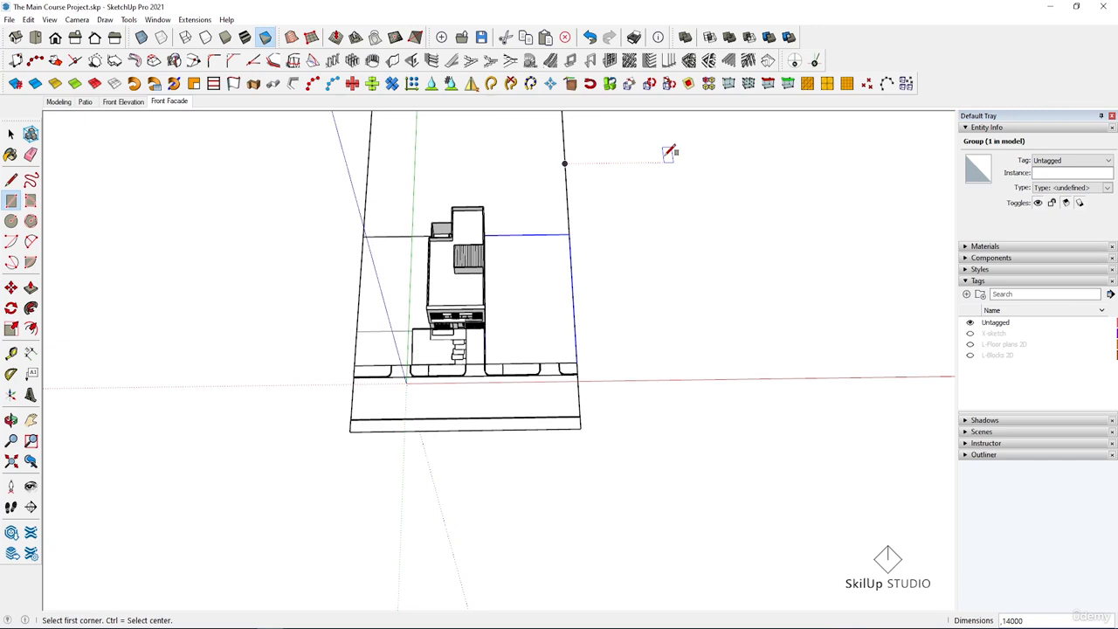
key("space")
scroll(419, 255, "down", 8)
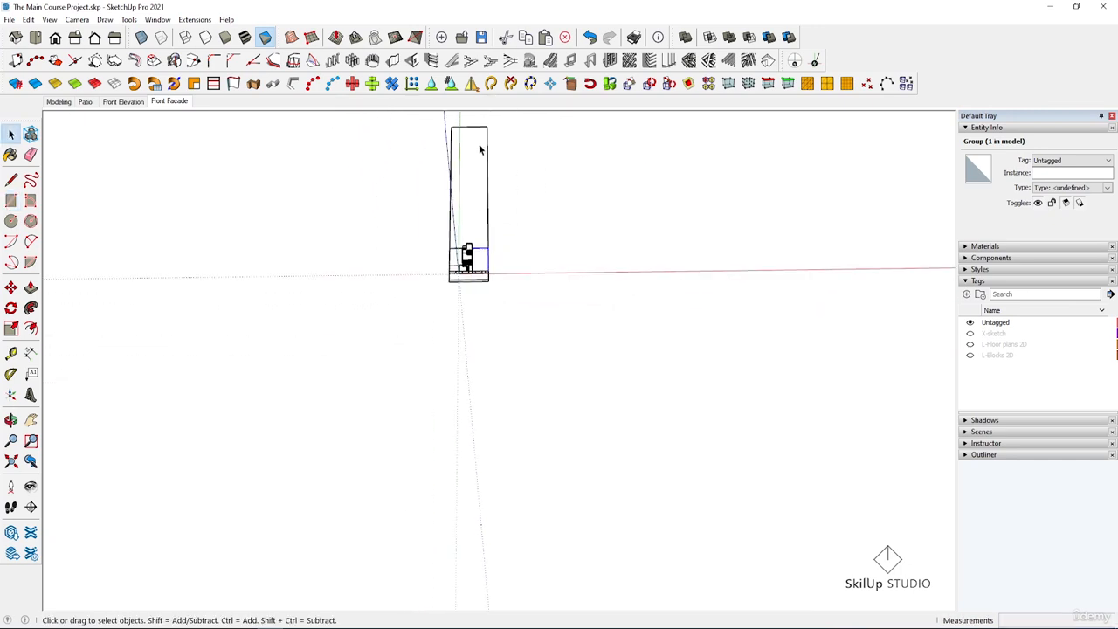
scroll(480, 141, "up", 3)
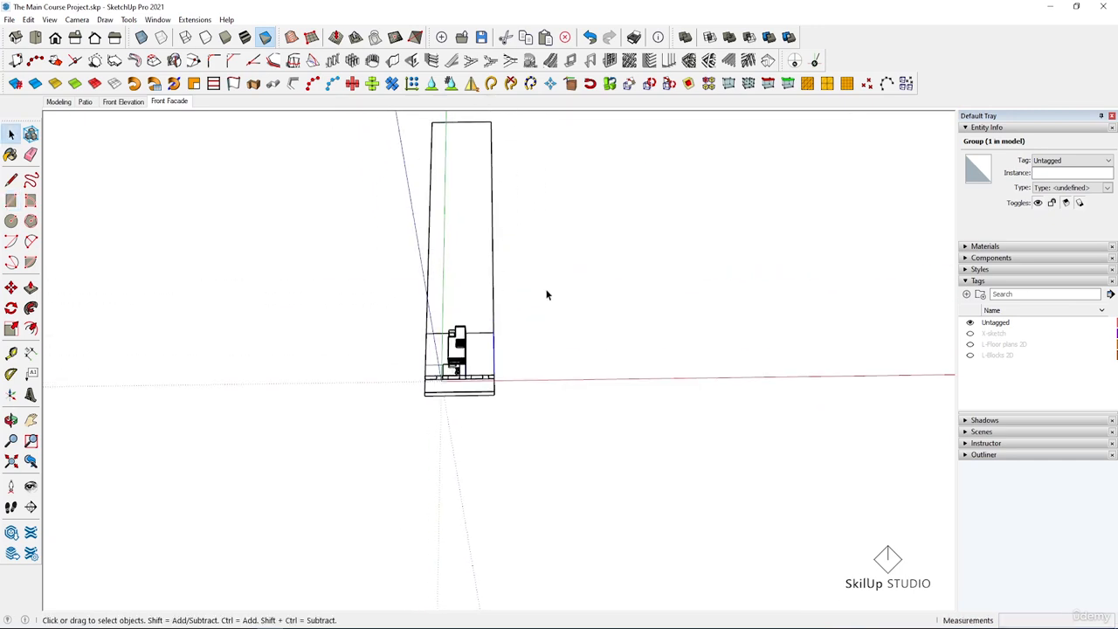
key("ctrl+z")
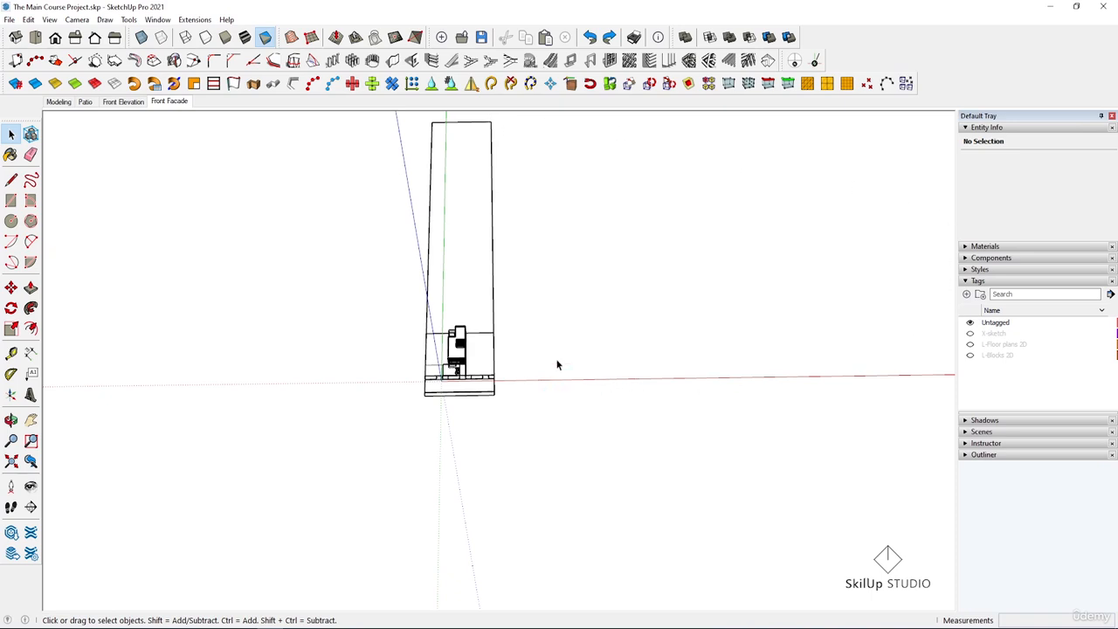
Draw a large ground rectangle outward from the rear strip's far corner, about 15960 cm deep, with its width set to 17000 cm.
key("r")
left_click(490, 122)
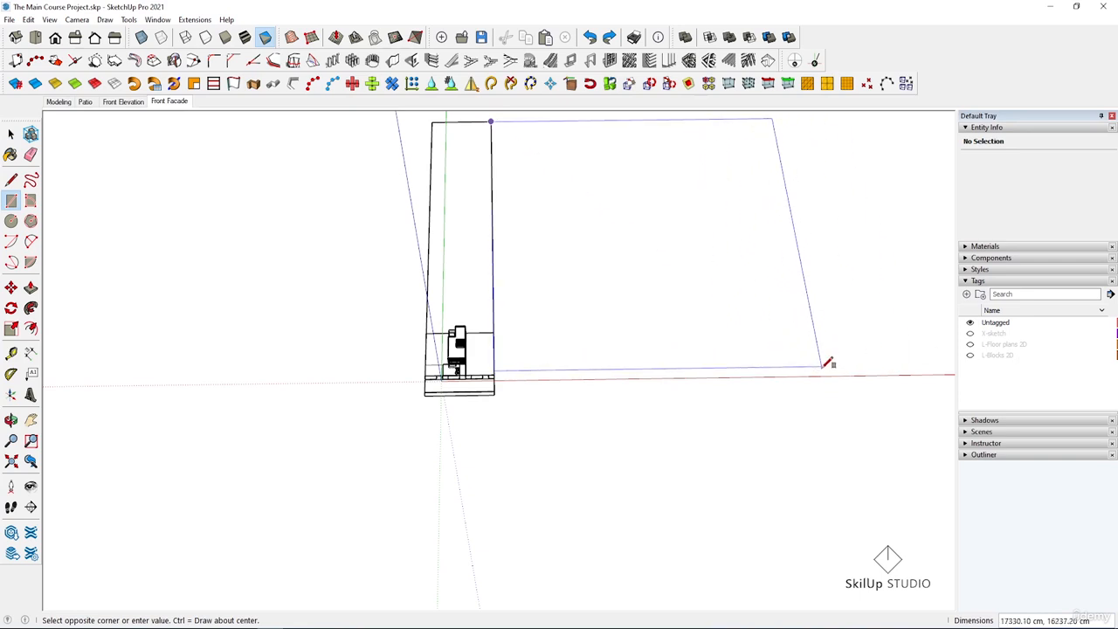
left_click(811, 362)
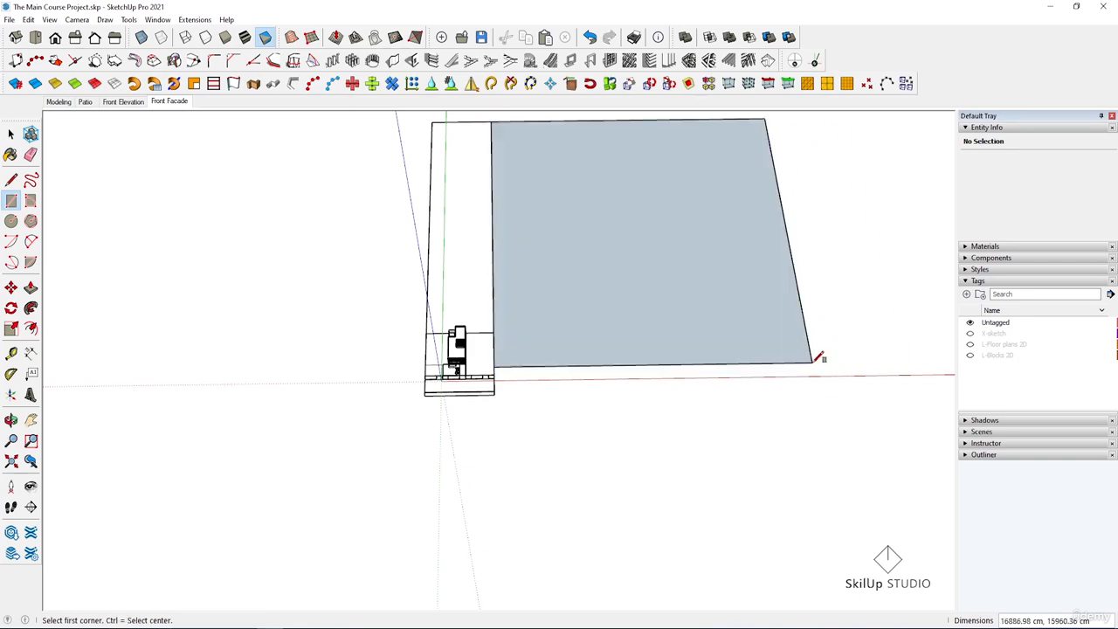
type("17000")
key("Return")
key("space")
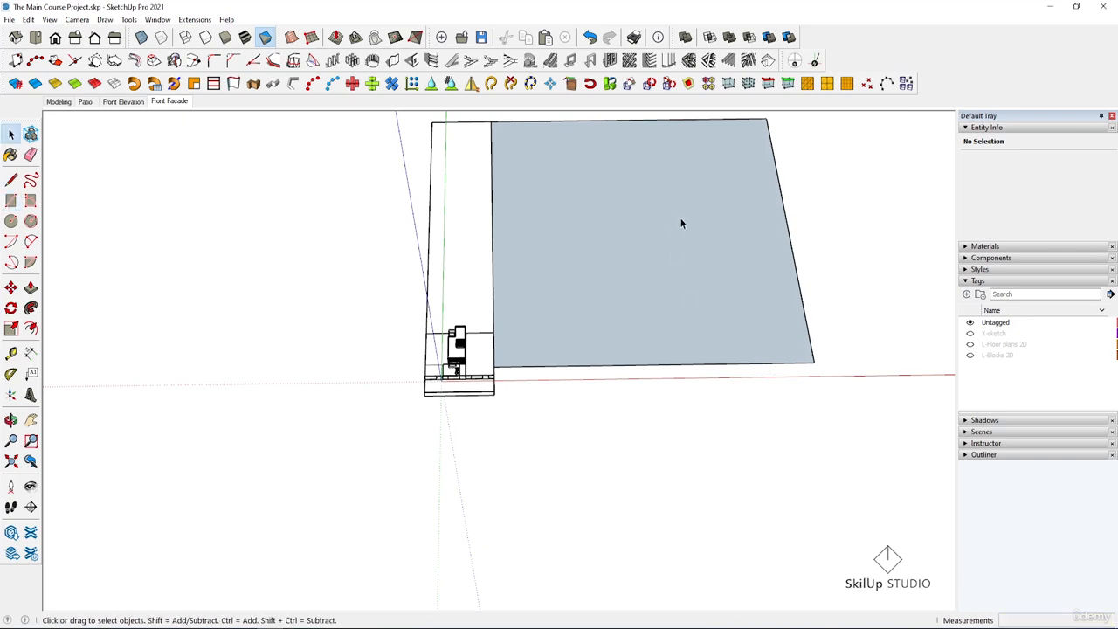
scroll(527, 326, "up", 3)
double_click(527, 327)
scroll(469, 325, "up", 2)
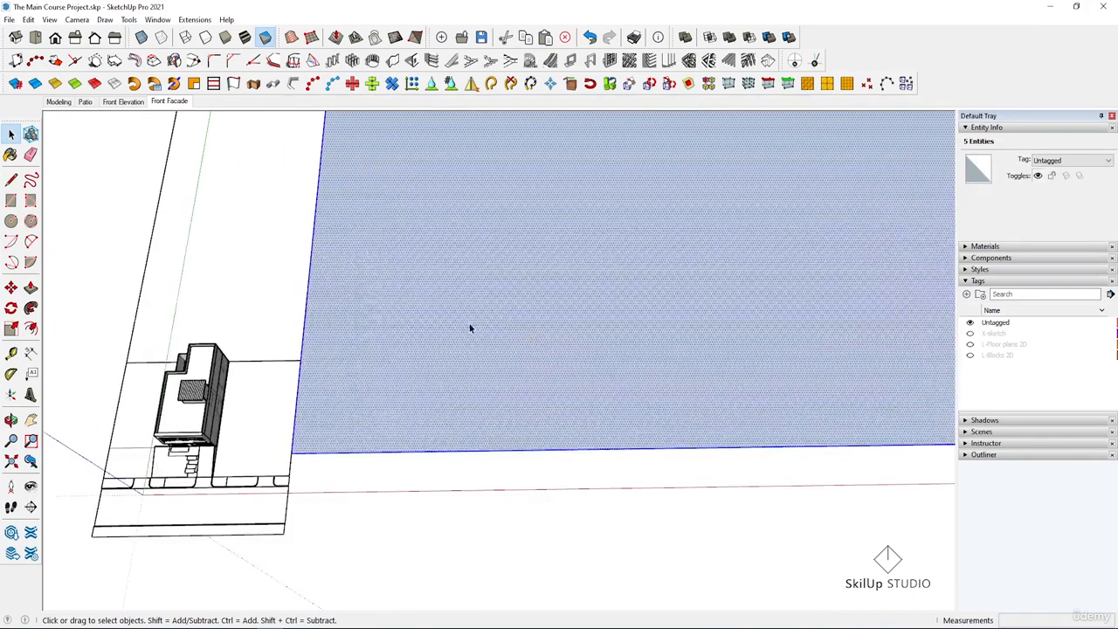
key("m")
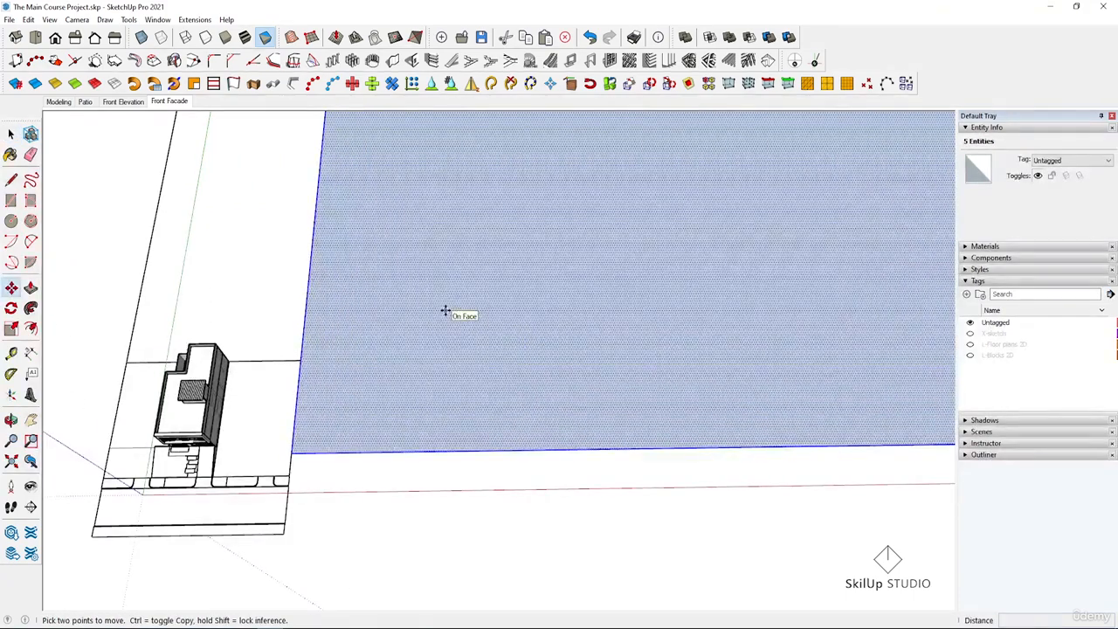
left_click(446, 310)
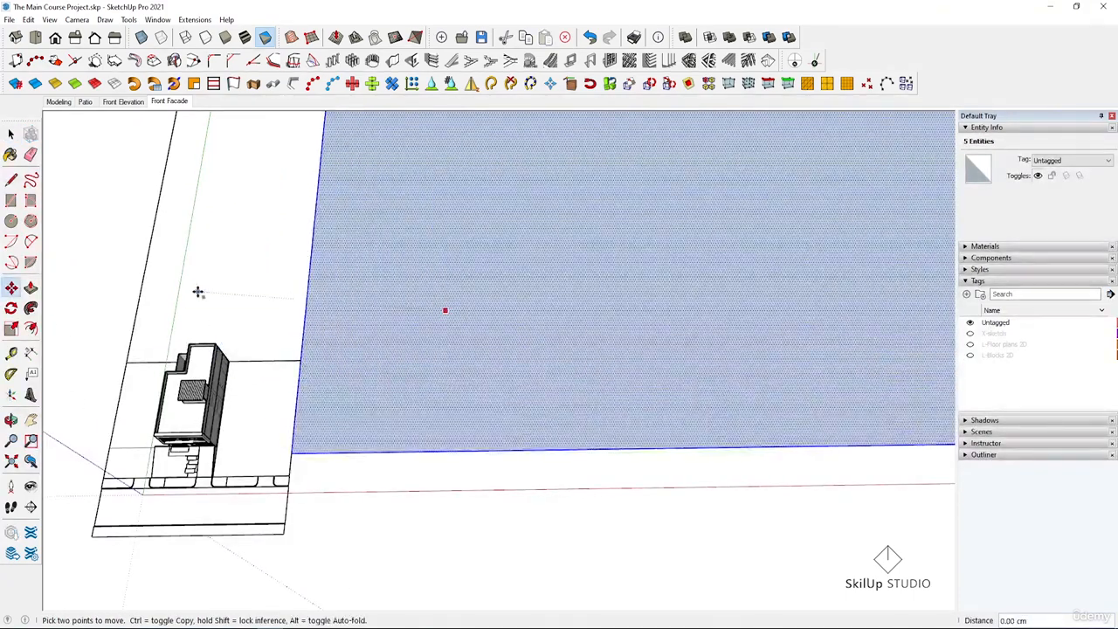
middle_click_drag(345, 274, 349, 425)
key("space")
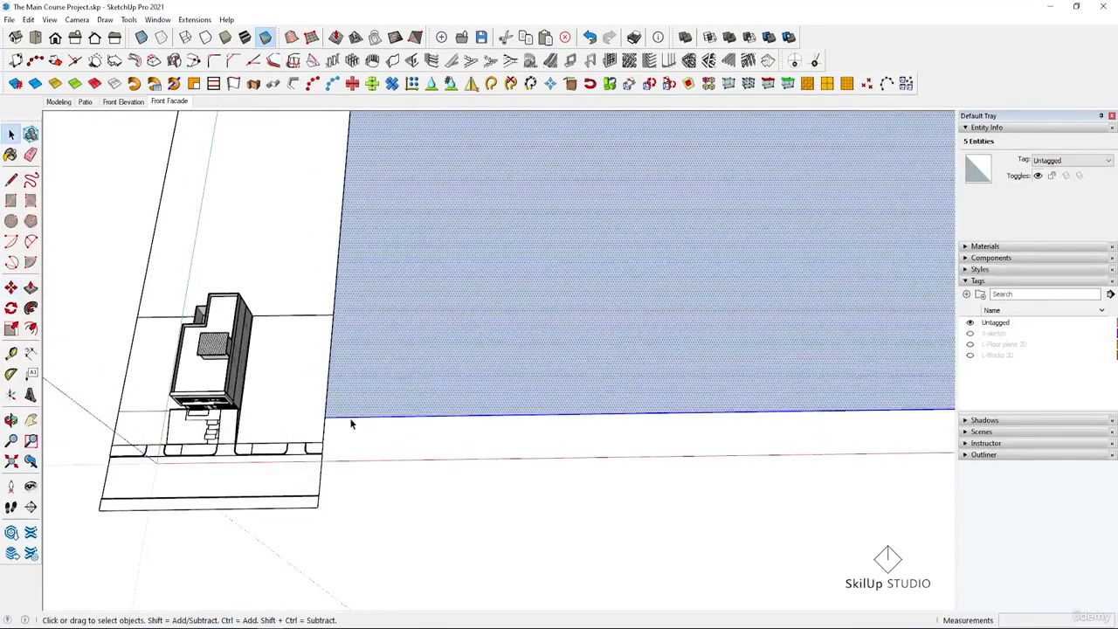
Move the large rectangle's front edge forward until it lines up with the sidewalk's inner edge.
left_click(349, 425)
left_click(349, 416)
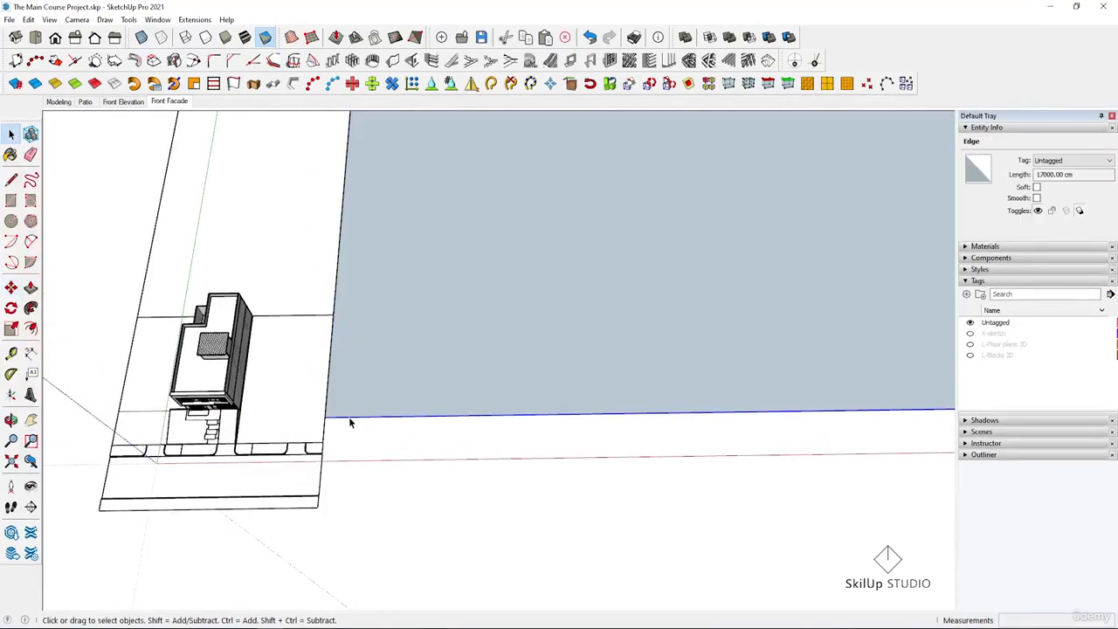
key("m")
scroll(349, 418, "up", 2)
scroll(350, 417, "up", 2)
left_click(355, 417)
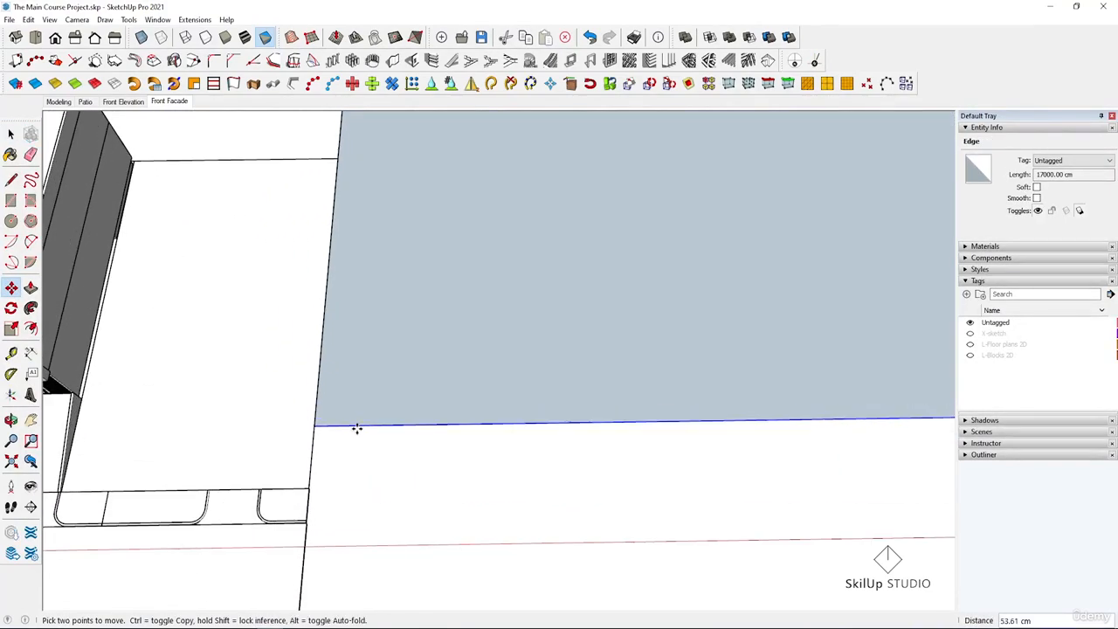
left_click(282, 490)
scroll(371, 396, "down", 6)
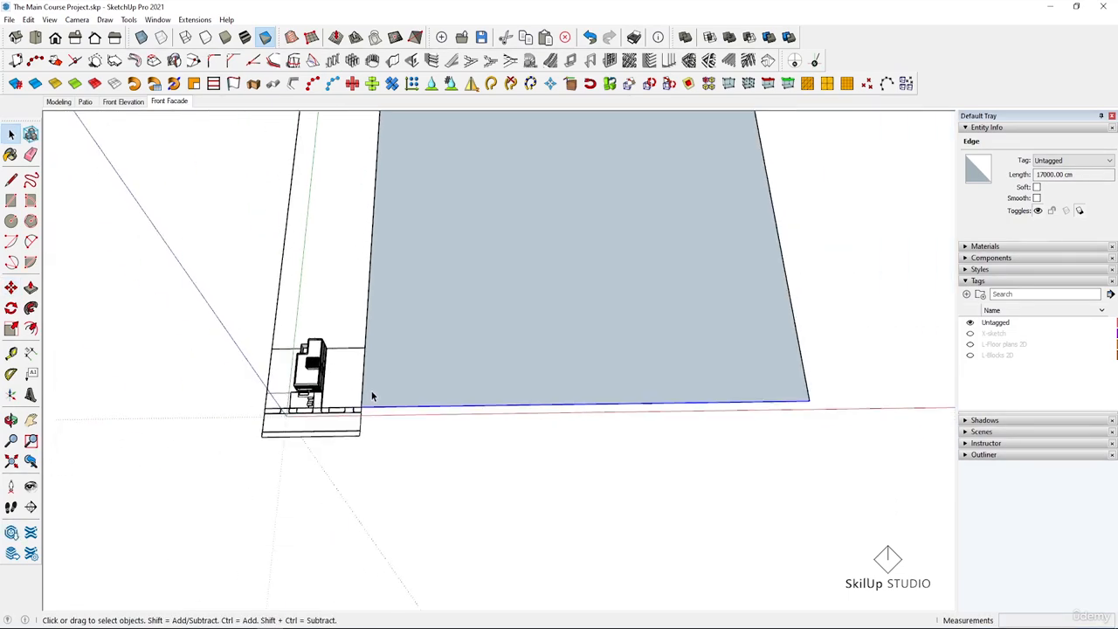
Reverse the large side rectangle's face and group the face with its edges.
scroll(425, 344, "up", 2)
left_click(425, 348)
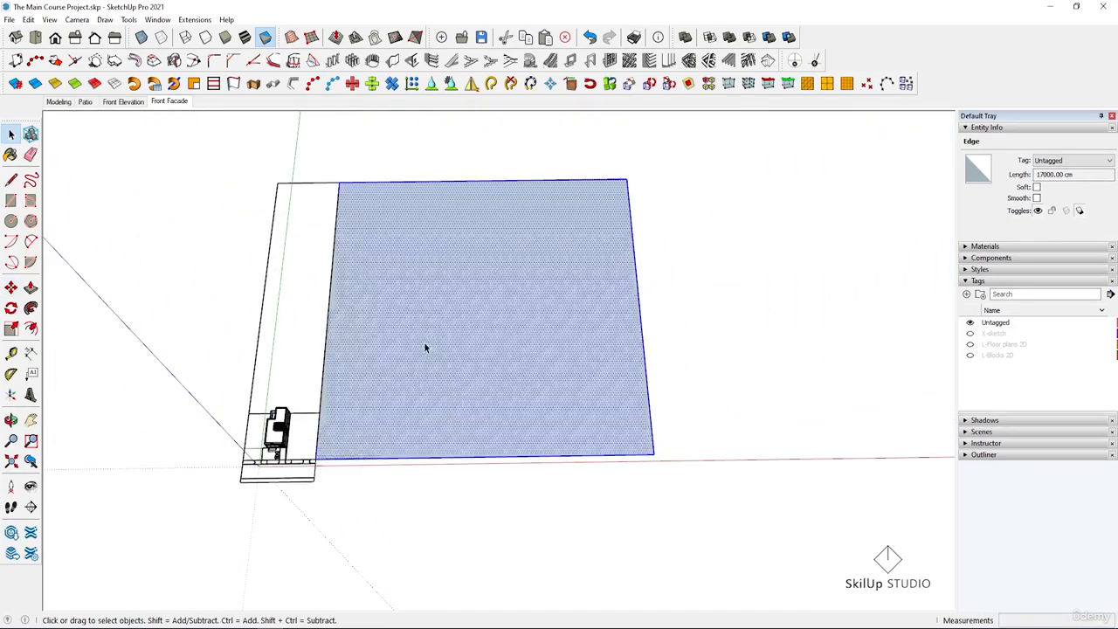
right_click(473, 340)
left_click(522, 472)
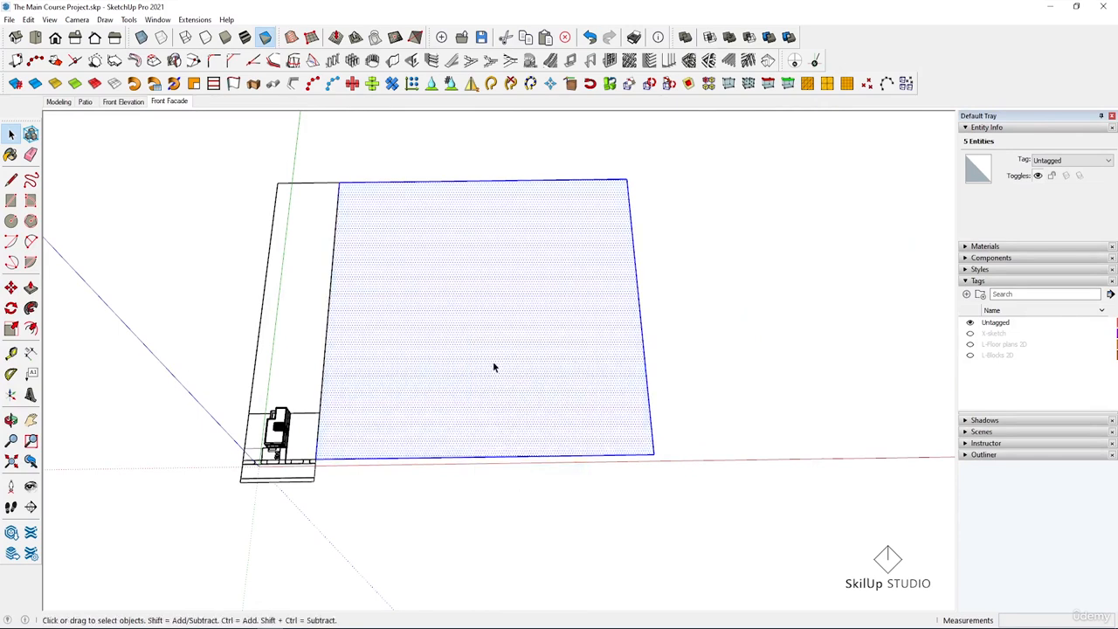
key("ctrl+g")
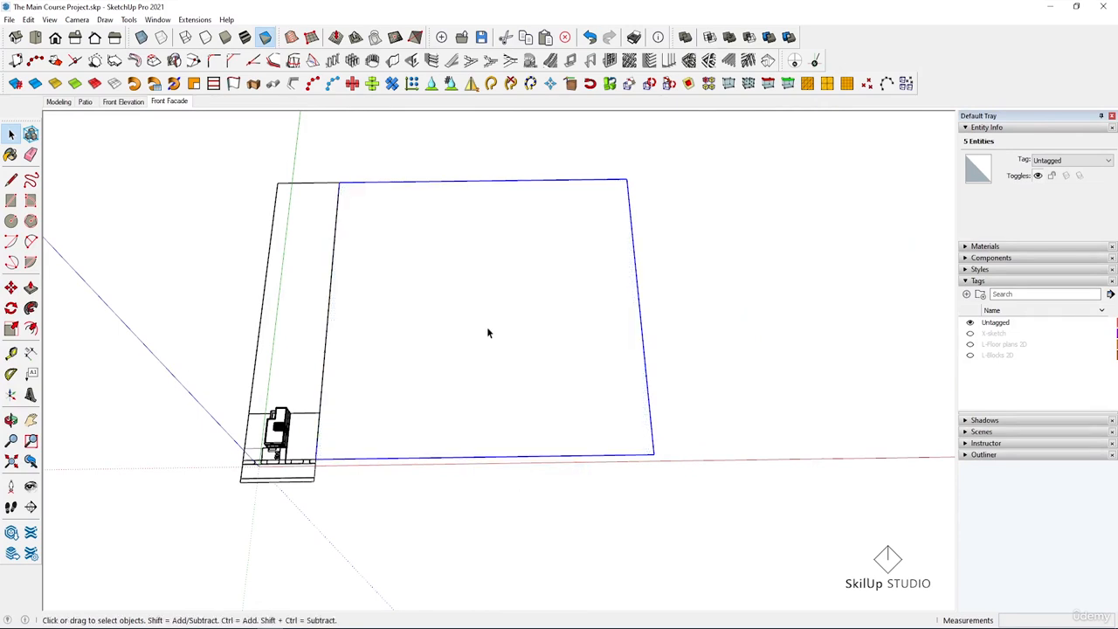
Convert the large side ground group into a component with the default settings.
scroll(540, 330, "down", 1)
scroll(559, 328, "up", 2)
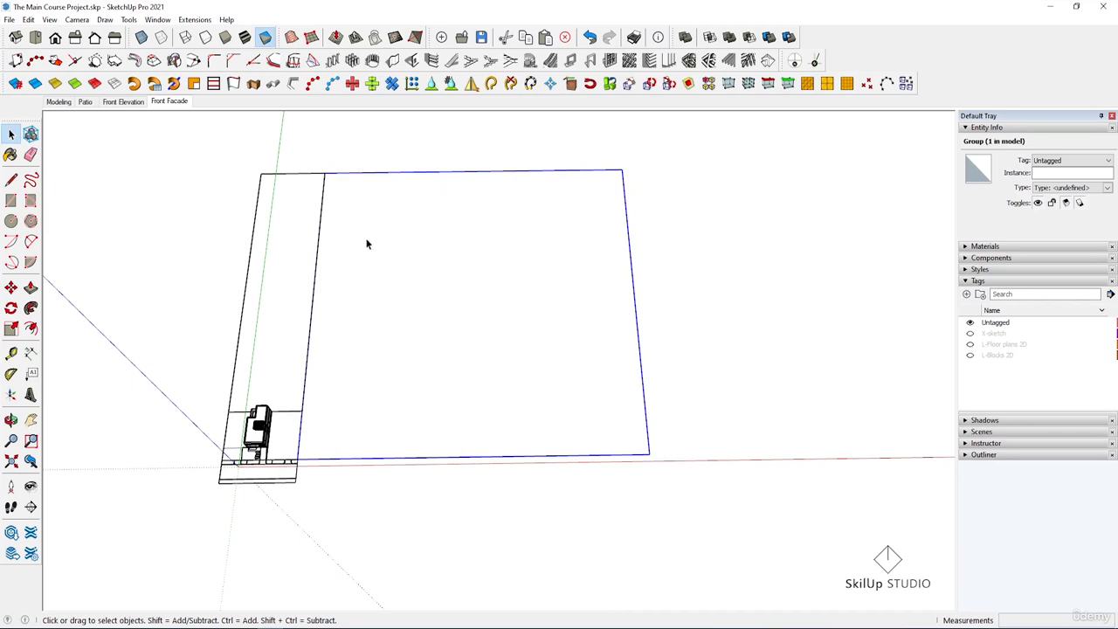
right_click(455, 256)
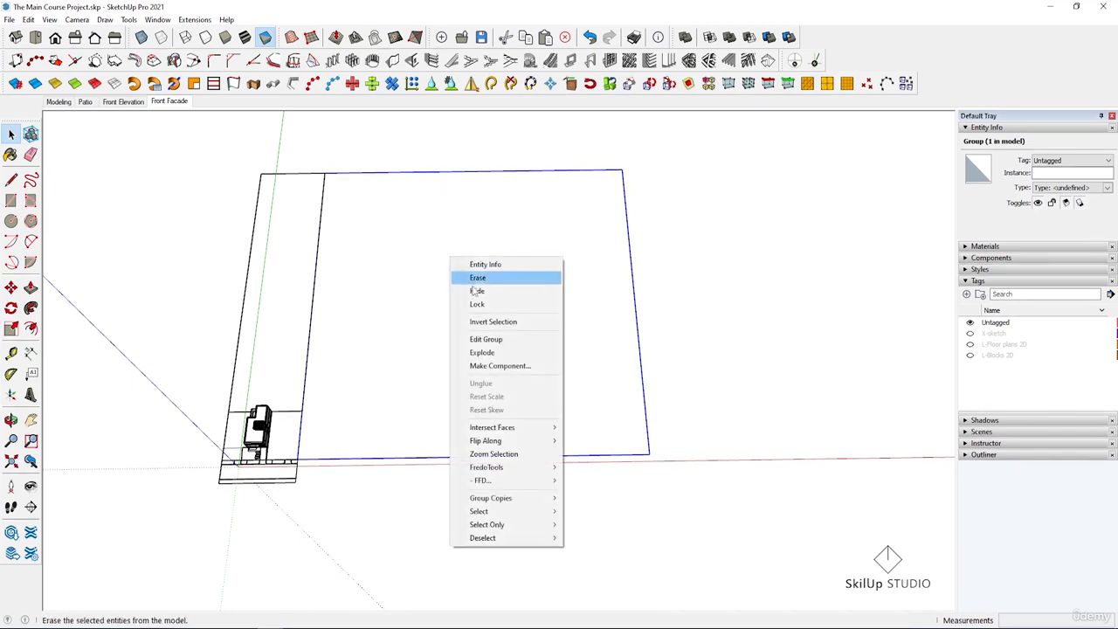
left_click(500, 364)
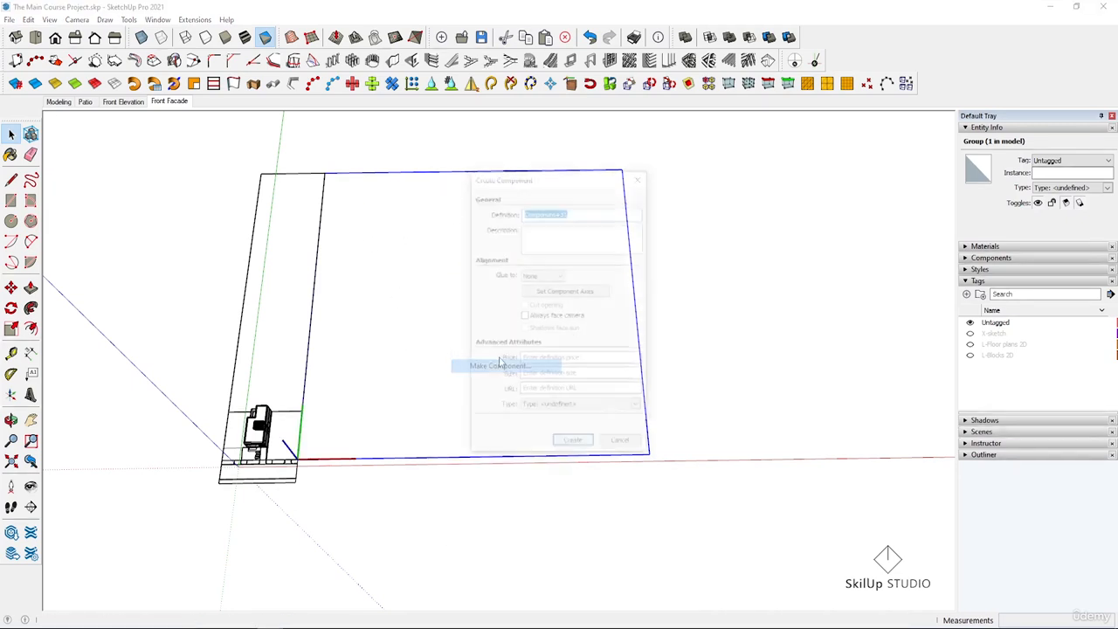
left_click(556, 447)
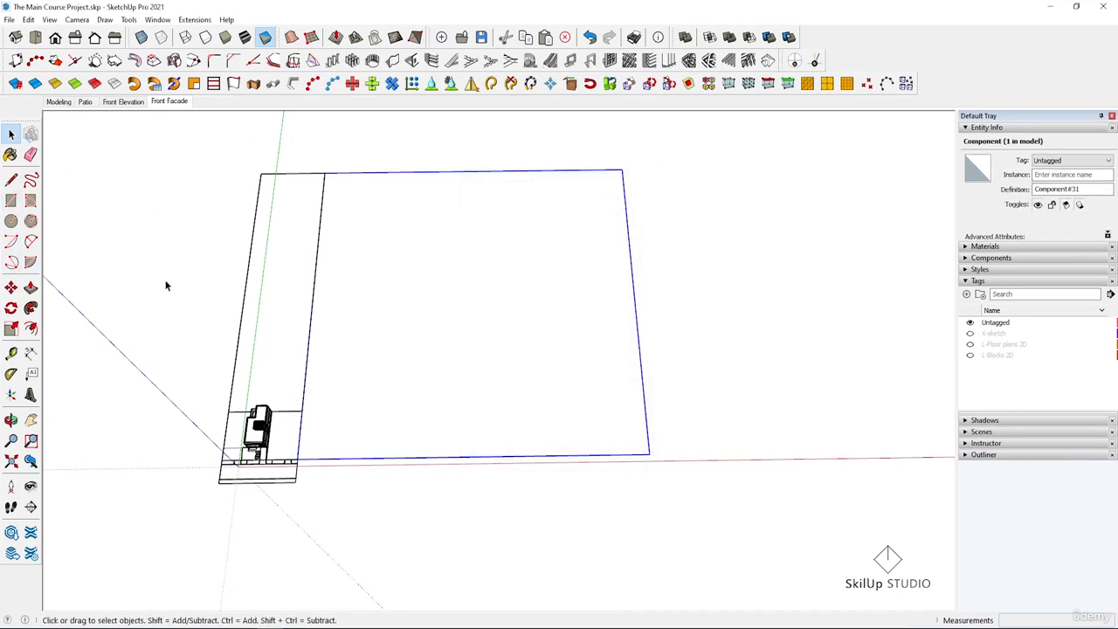
Mirror a copy of the large side ground component to the opposite side, using the rear strip's centreline as the mirror plane.
middle_click_drag(166, 286, 259, 349)
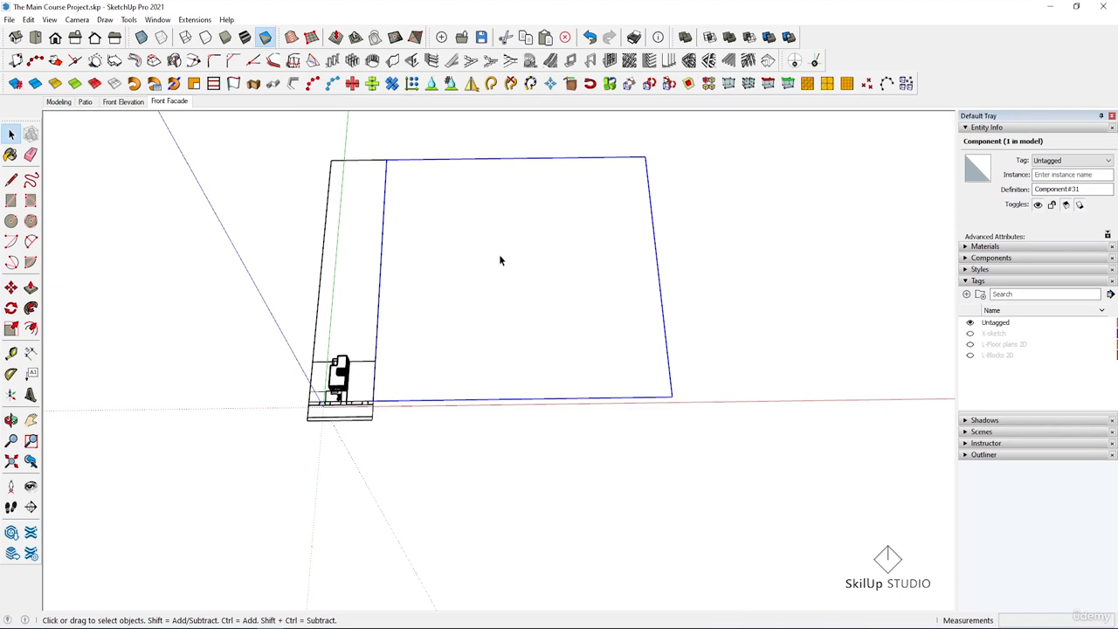
scroll(347, 239, "up", 3)
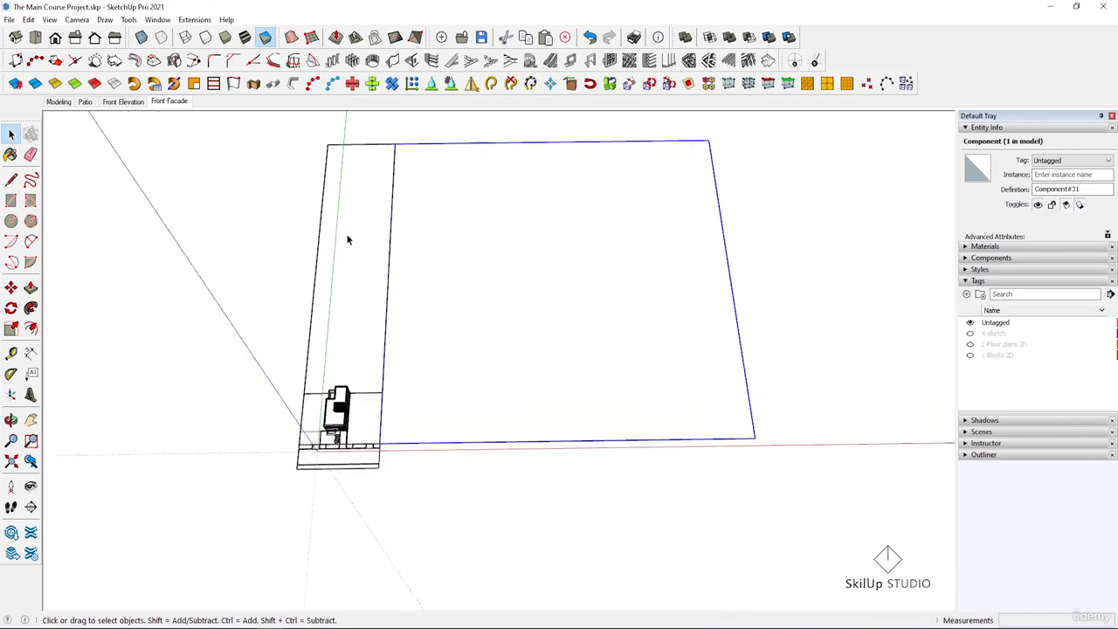
left_click(475, 87)
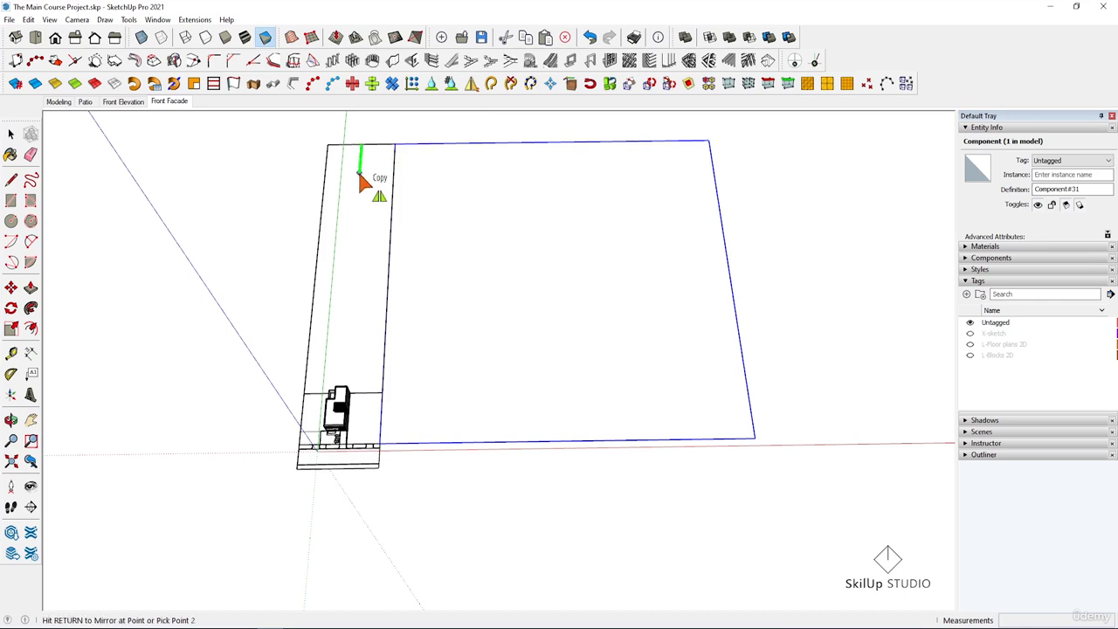
left_click(357, 170)
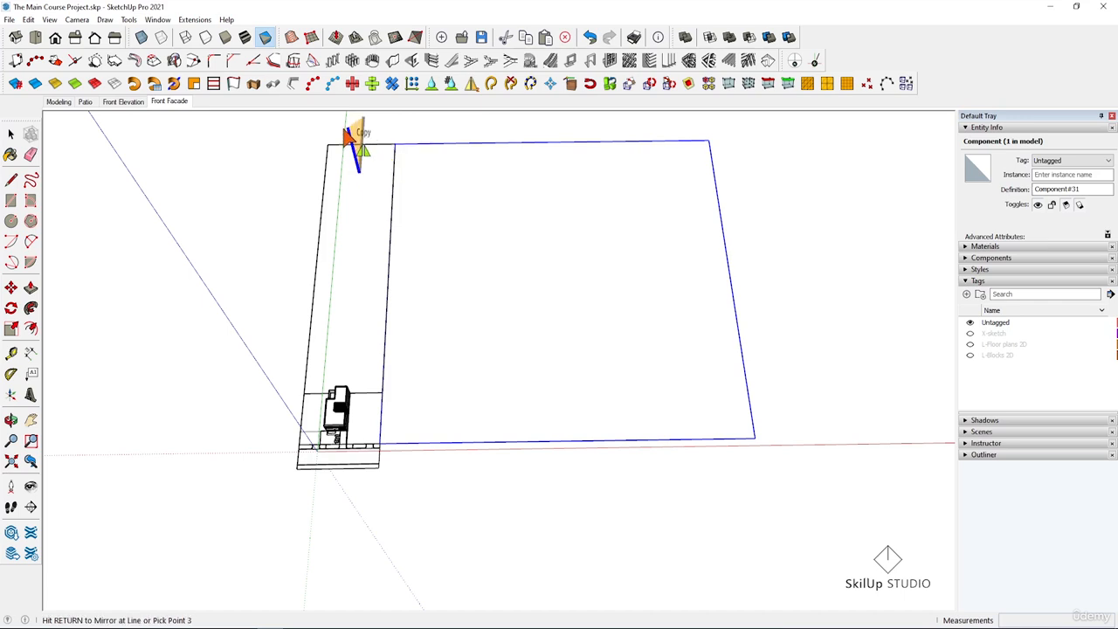
left_click(346, 131)
scroll(385, 205, "down", 3)
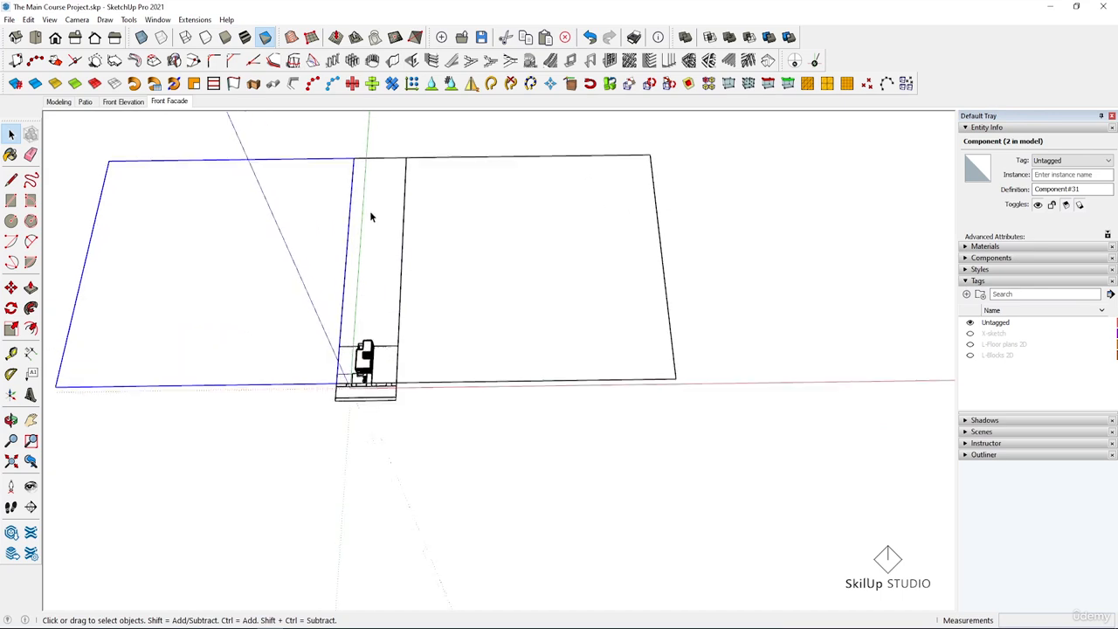
Inside the large side ground component, copy the front edge 600 cm inward to split off a front strip.
scroll(325, 315, "up", 6)
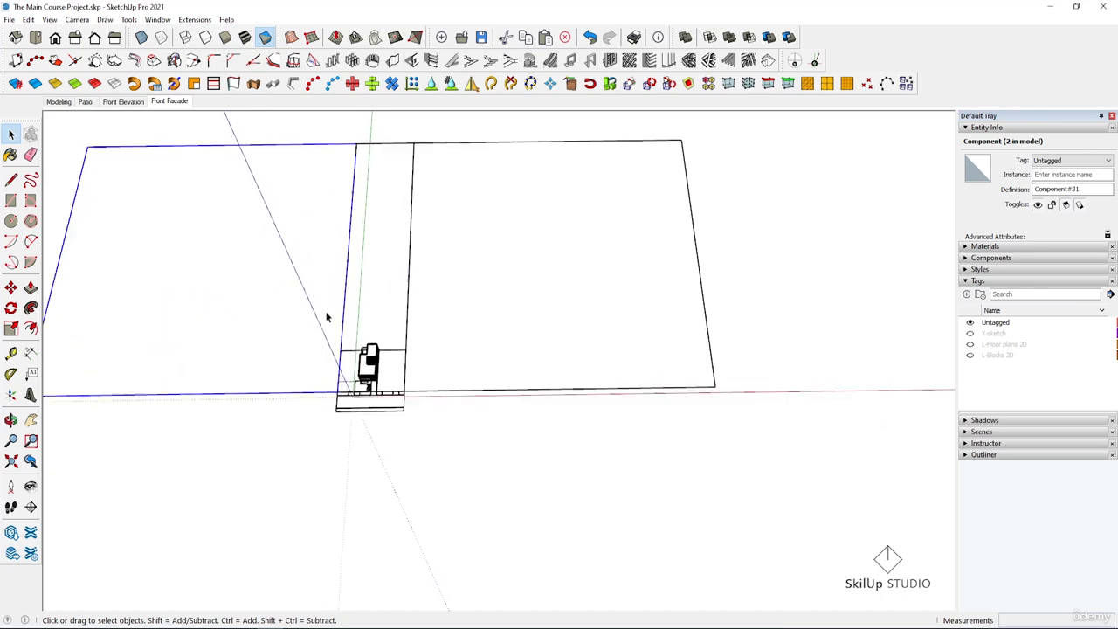
scroll(331, 316, "down", 2)
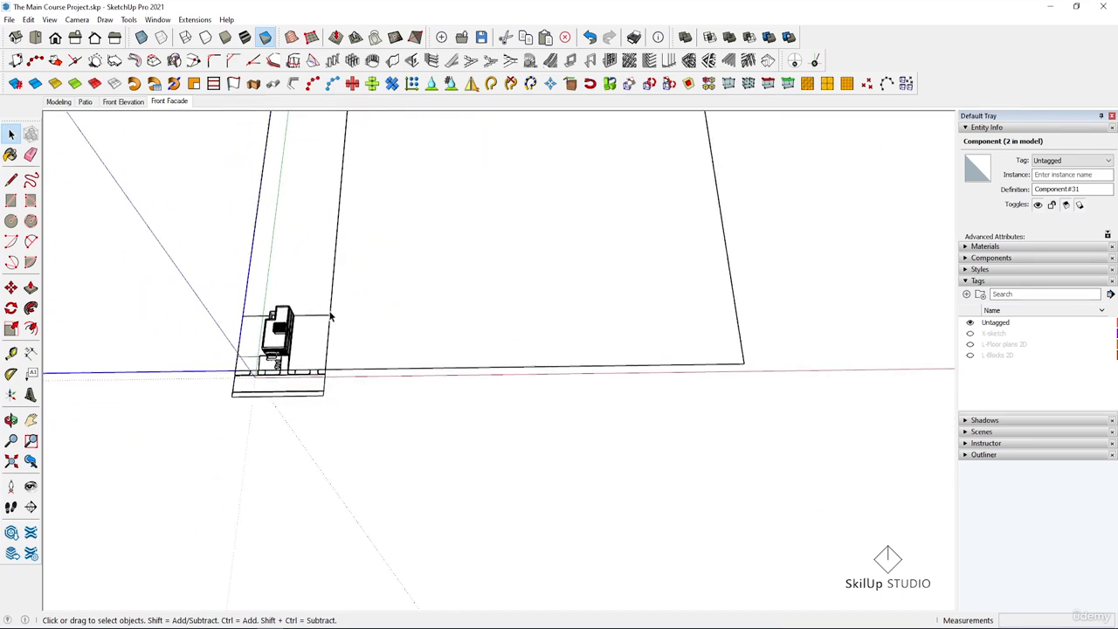
scroll(211, 349, "up", 2)
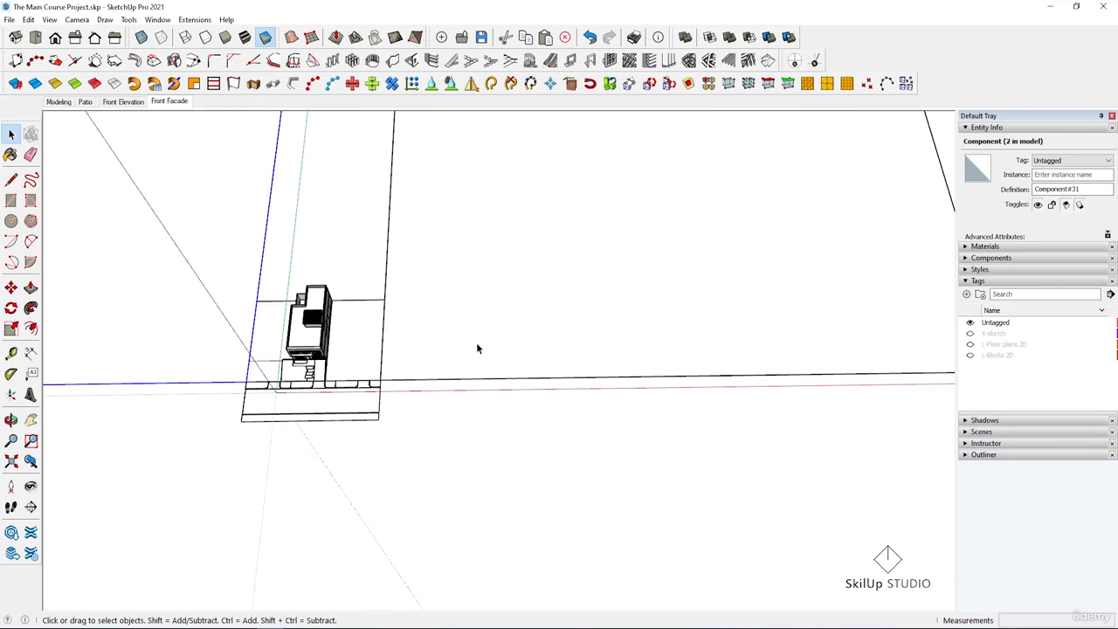
scroll(366, 382, "up", 4)
left_click(441, 380)
left_click(426, 380)
scroll(426, 384, "up", 2)
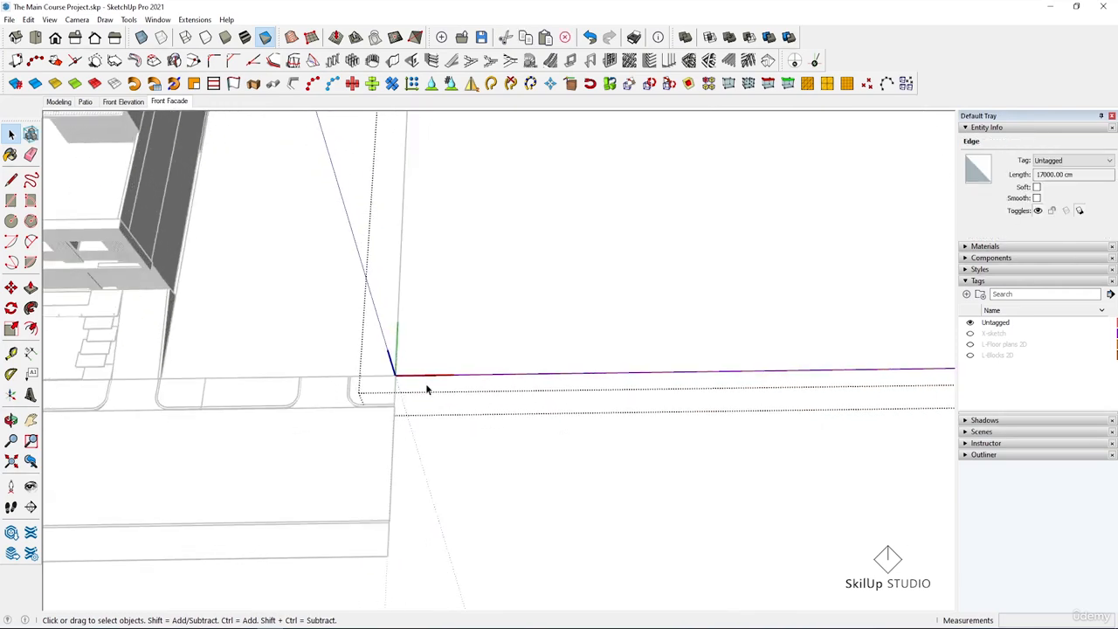
scroll(494, 374, "down", 2)
middle_click_drag(487, 384, 154, 374)
scroll(234, 338, "up", 1)
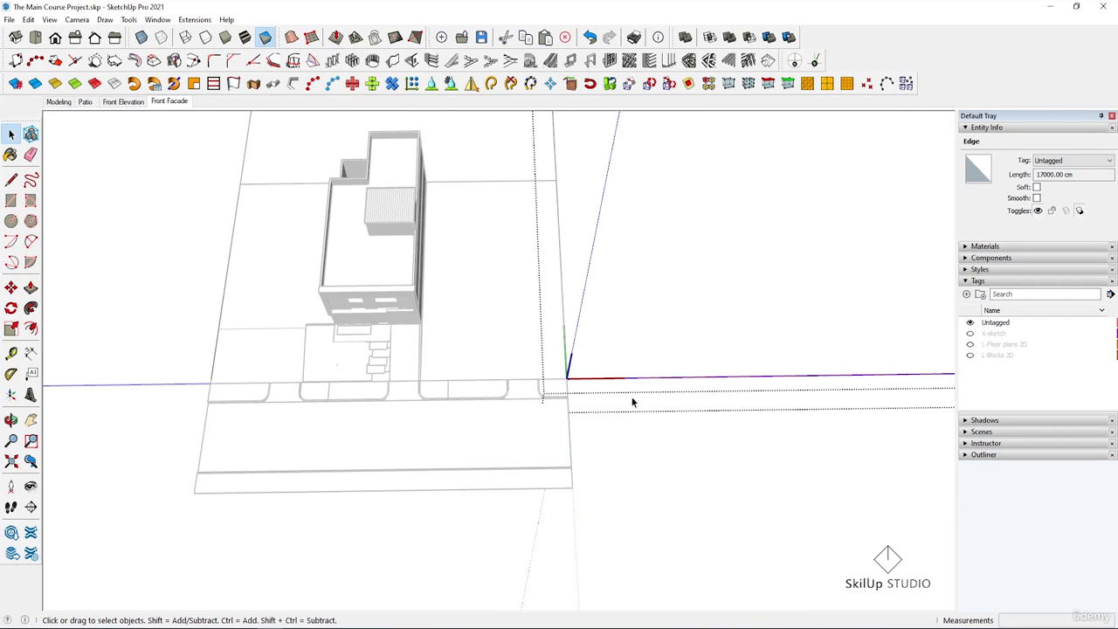
key("m")
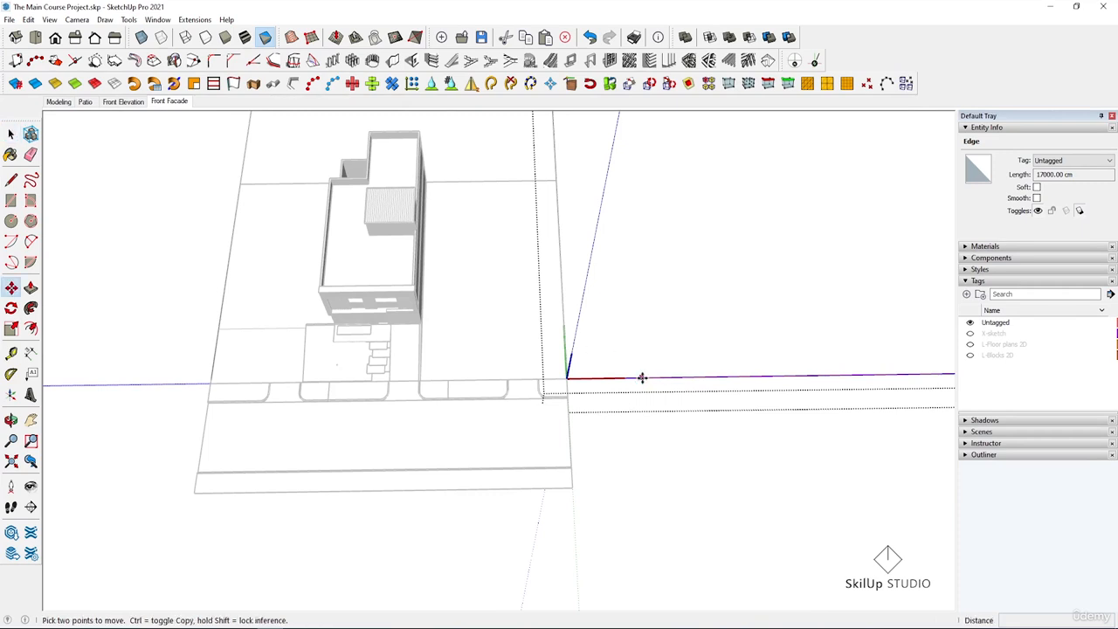
left_click(642, 377)
key("ctrl")
type("600")
key("Return")
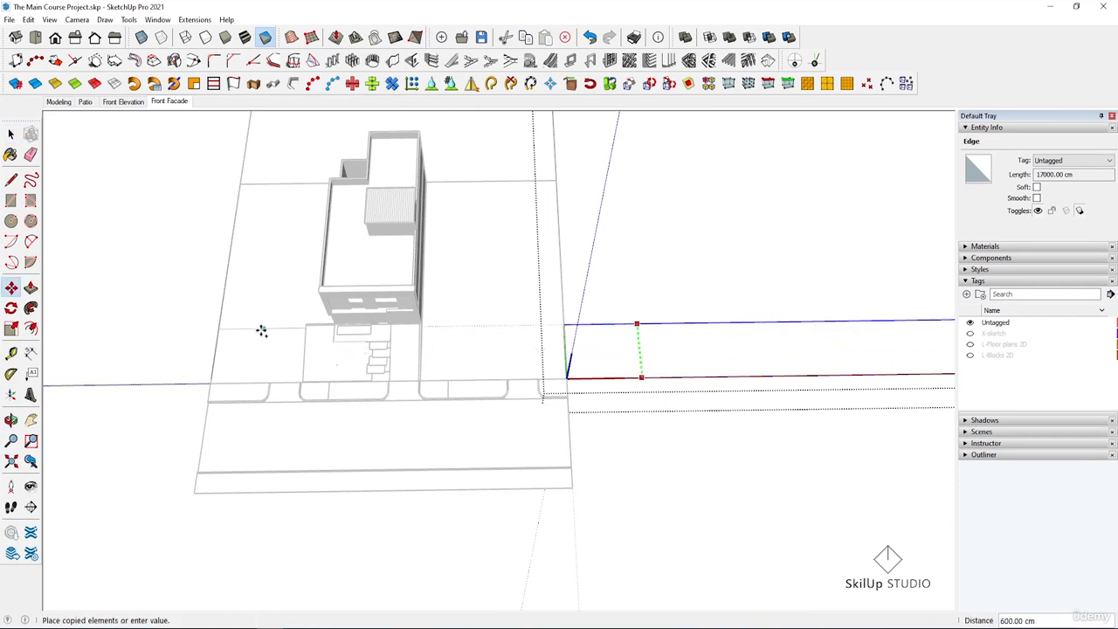
key("space")
Inside the ground group beside the house, copy the front edge back until it lines up with the side component's dividing line.
scroll(447, 333, "down", 2)
left_click(449, 334)
left_click(456, 338)
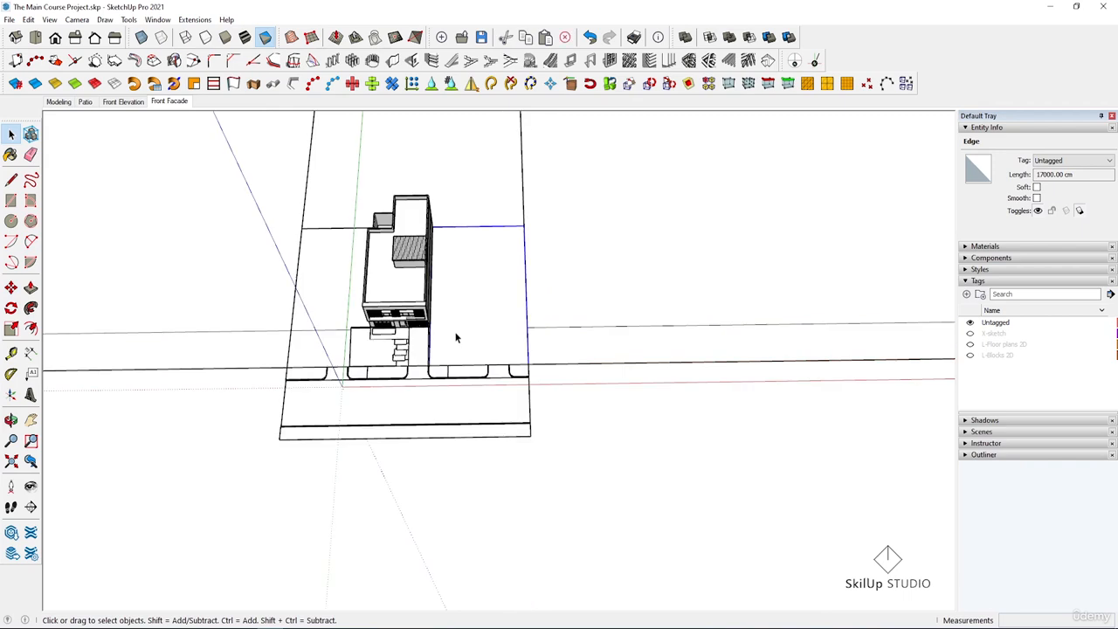
scroll(456, 337, "up", 3)
double_click(457, 338)
left_click(524, 389)
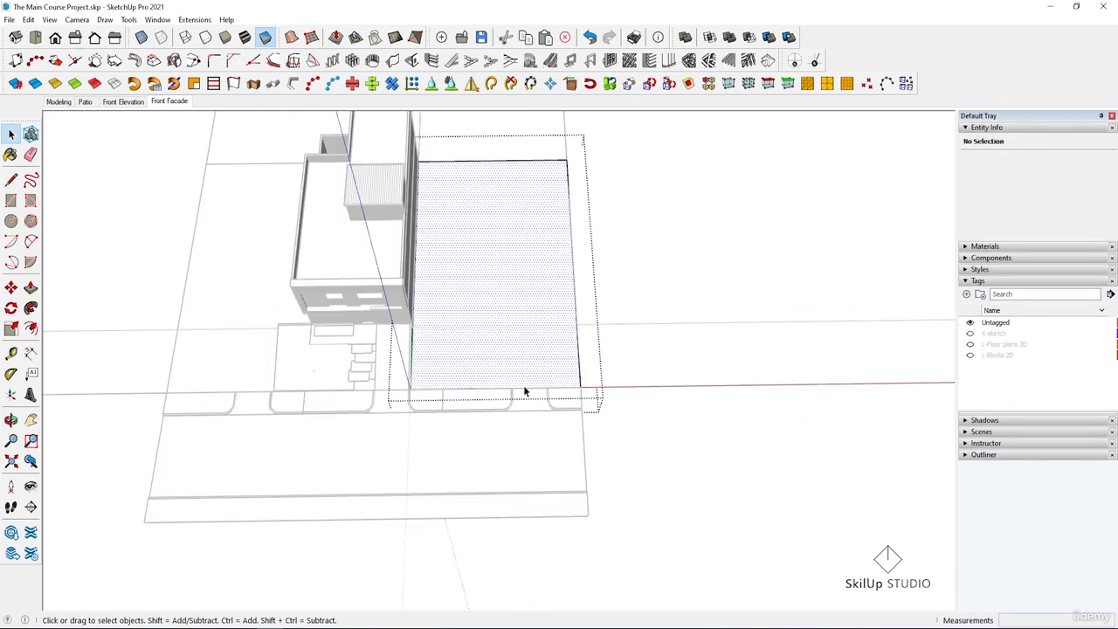
left_click(524, 388)
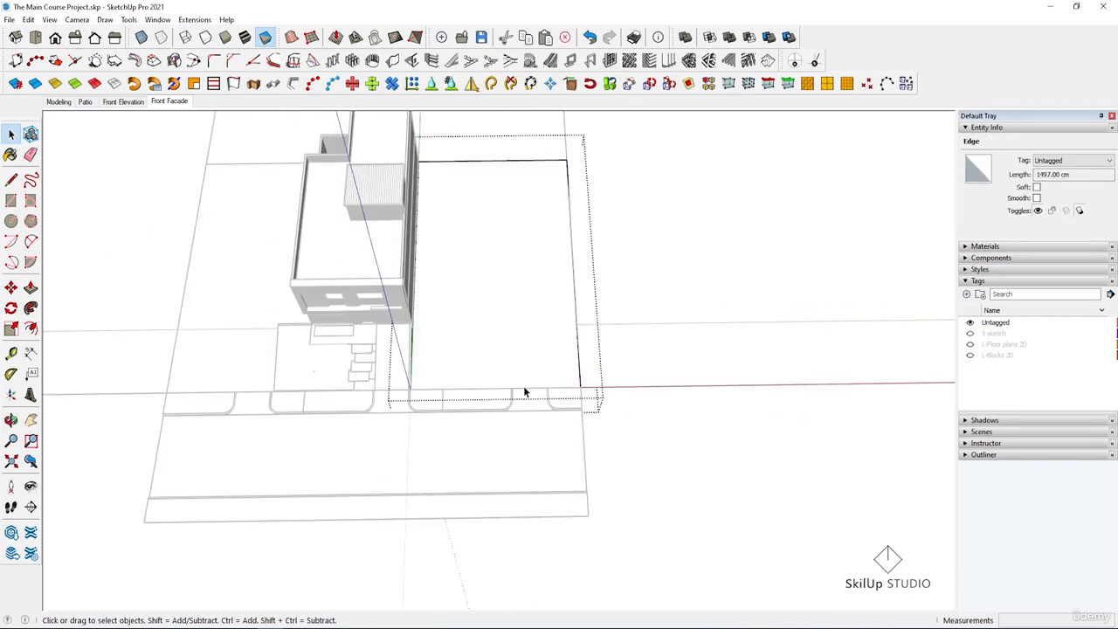
key("m")
key("ctrl")
left_click(523, 387)
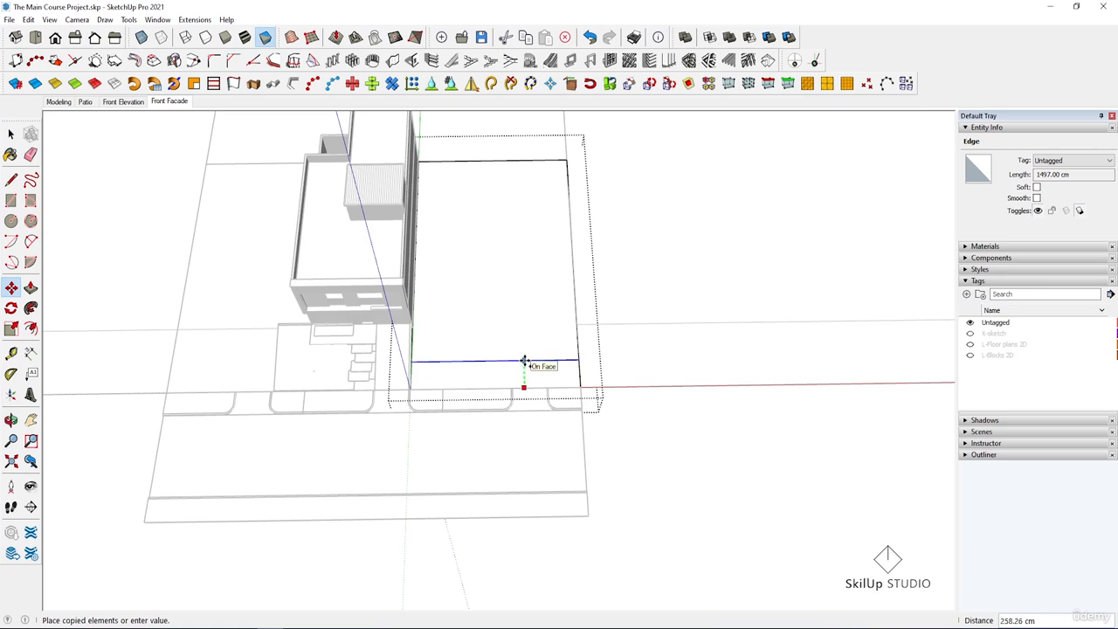
left_click(601, 324)
key("space")
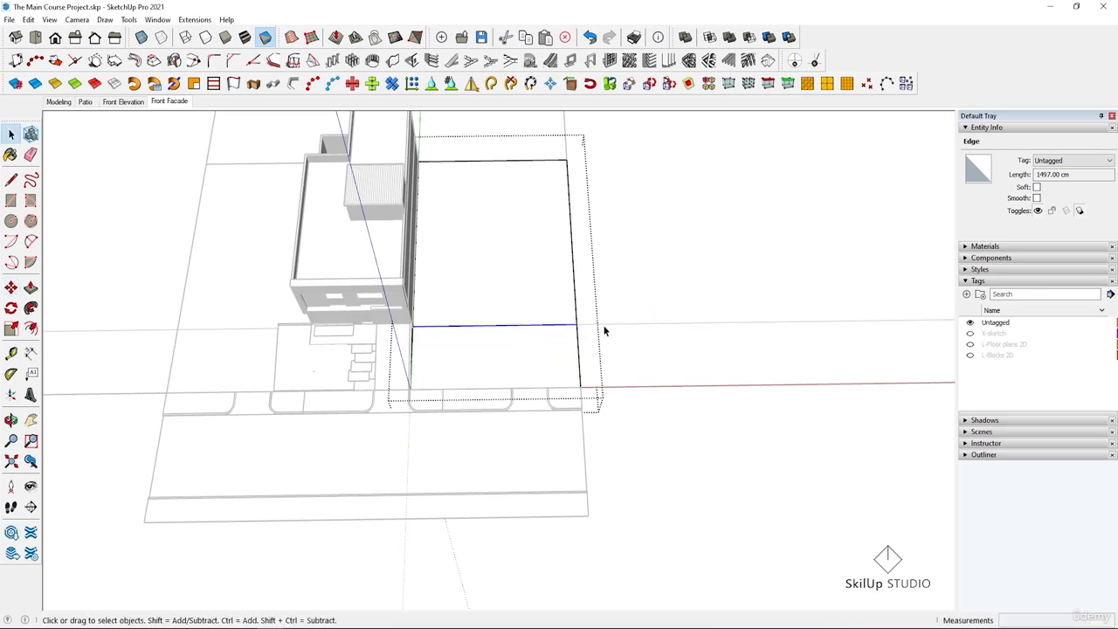
left_click(524, 331)
Scale the strip group on the far side of the road lengthwise about its centre to 10000 cm.
scroll(524, 330, "down", 8)
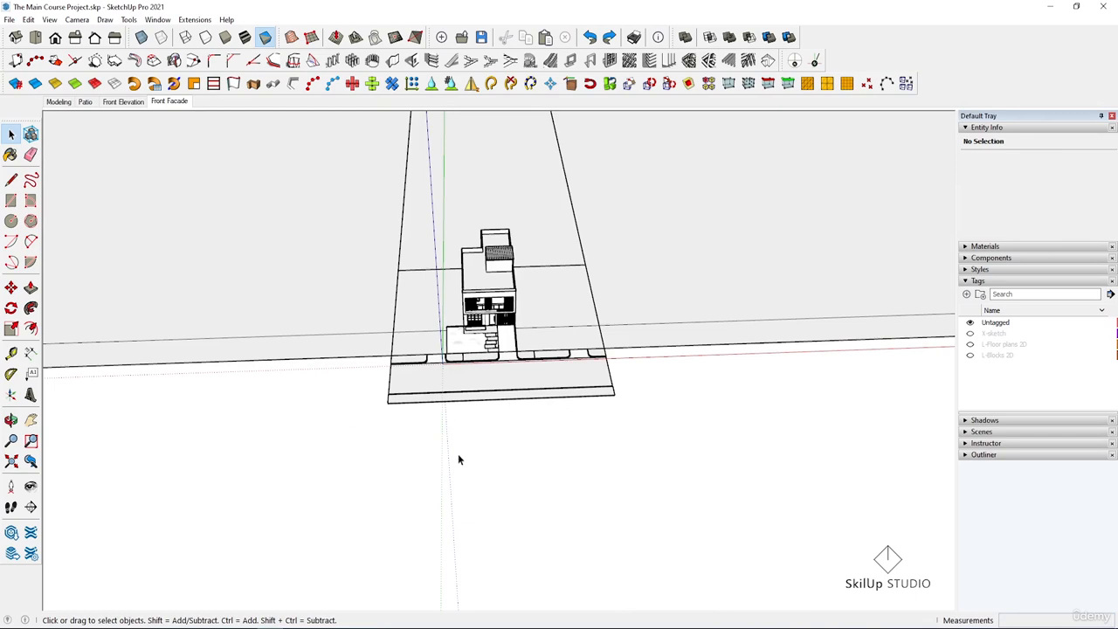
scroll(531, 413, "up", 3)
left_click(552, 394)
scroll(671, 399, "up", 3)
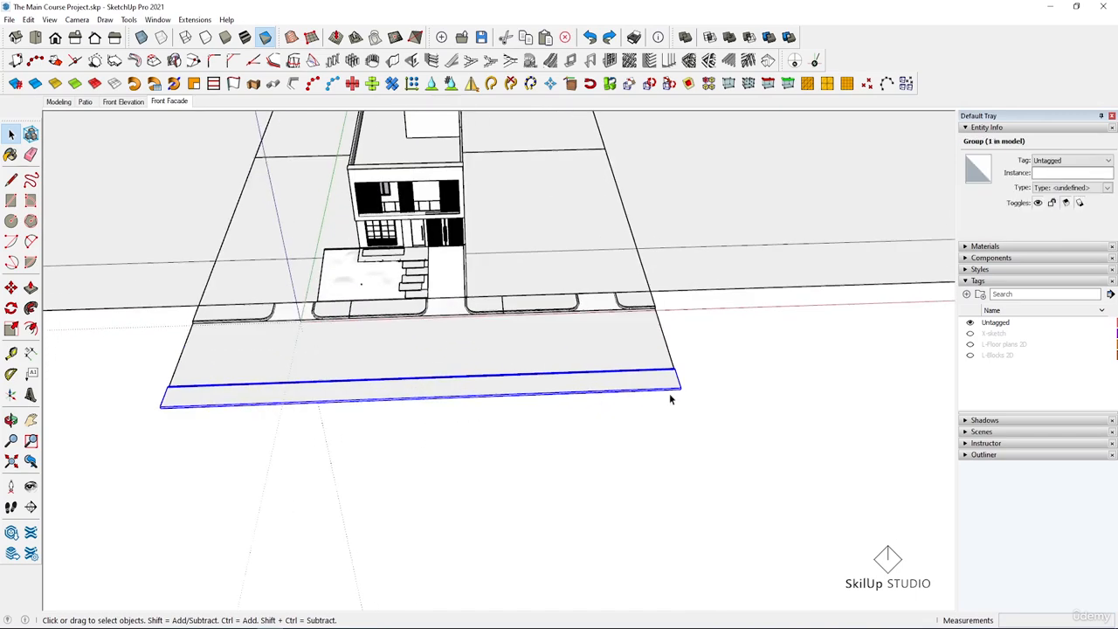
scroll(670, 399, "up", 2)
middle_click_drag(670, 397, 527, 422)
scroll(458, 411, "down", 5)
mouse_move(458, 411)
middle_mouse_down()
mouse_move(512, 404)
mouse_move(464, 394)
middle_mouse_up()
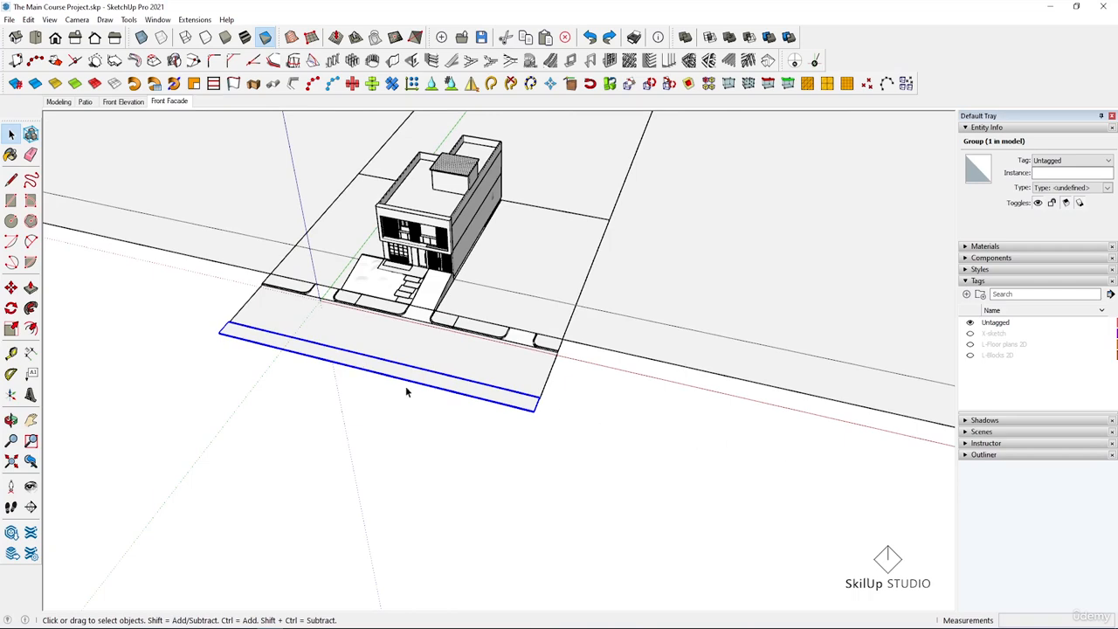
scroll(552, 411, "up", 2)
middle_click_drag(539, 410, 452, 406)
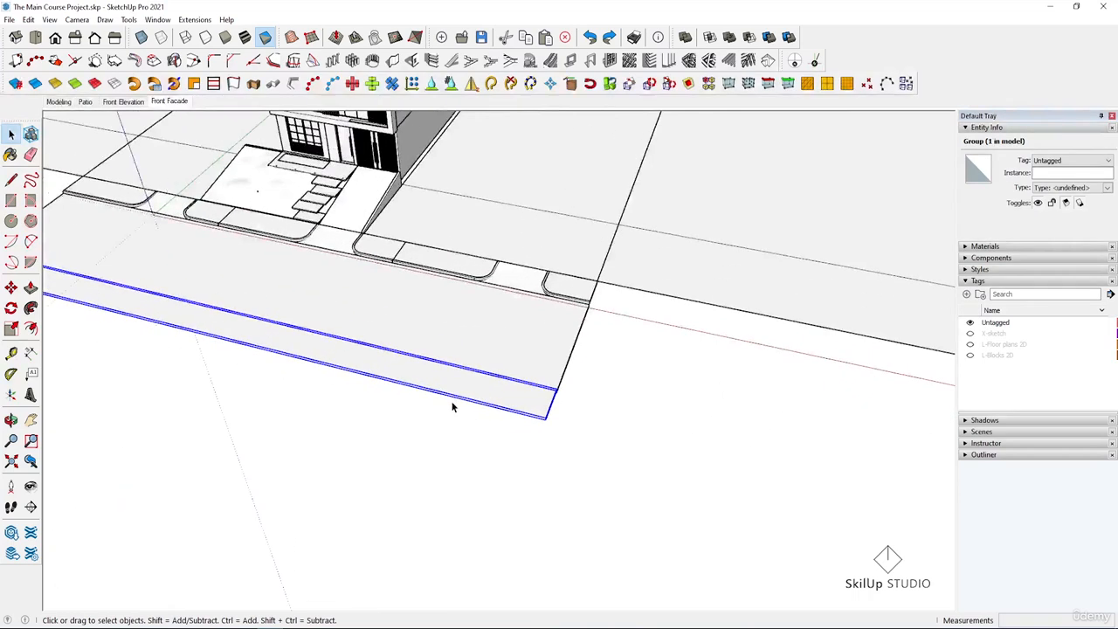
key("s")
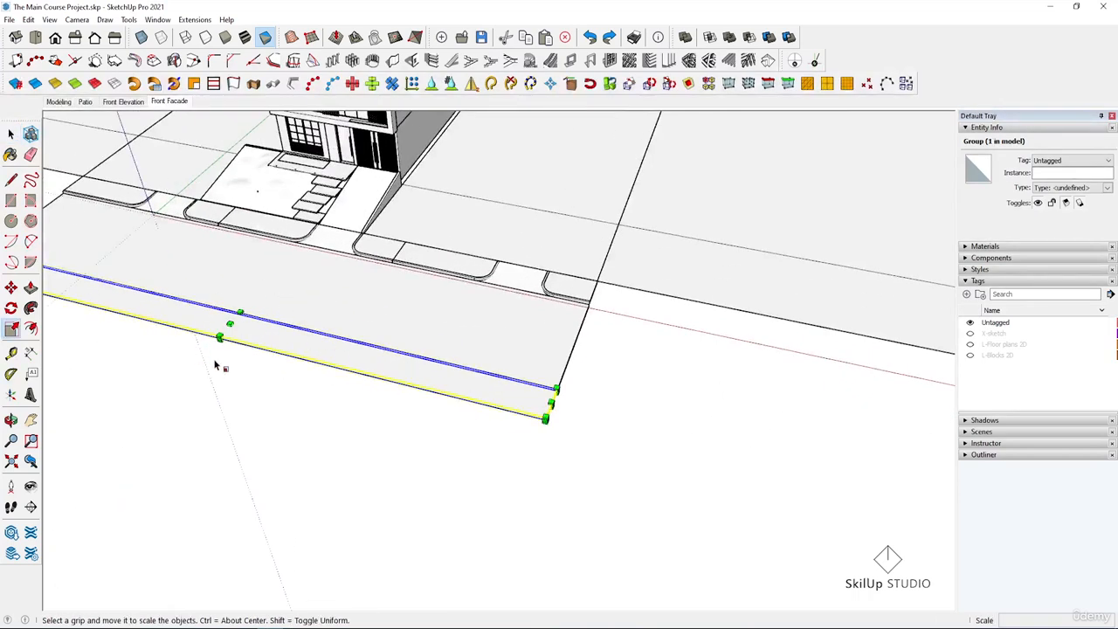
scroll(712, 381, "up", 3)
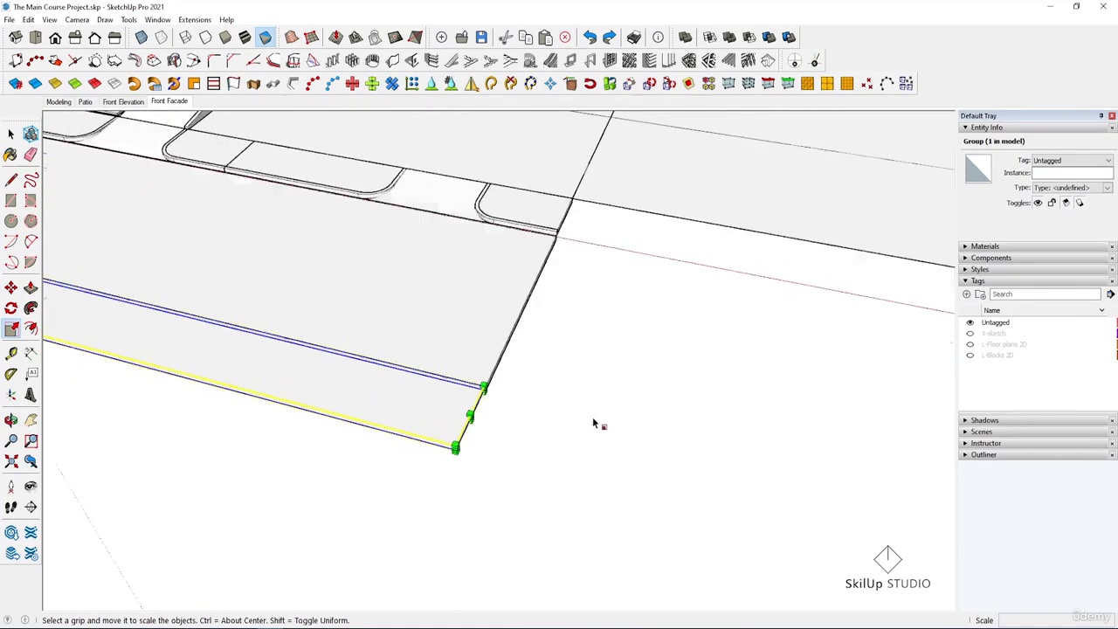
middle_click_drag(600, 424, 425, 375)
scroll(402, 356, "up", 3)
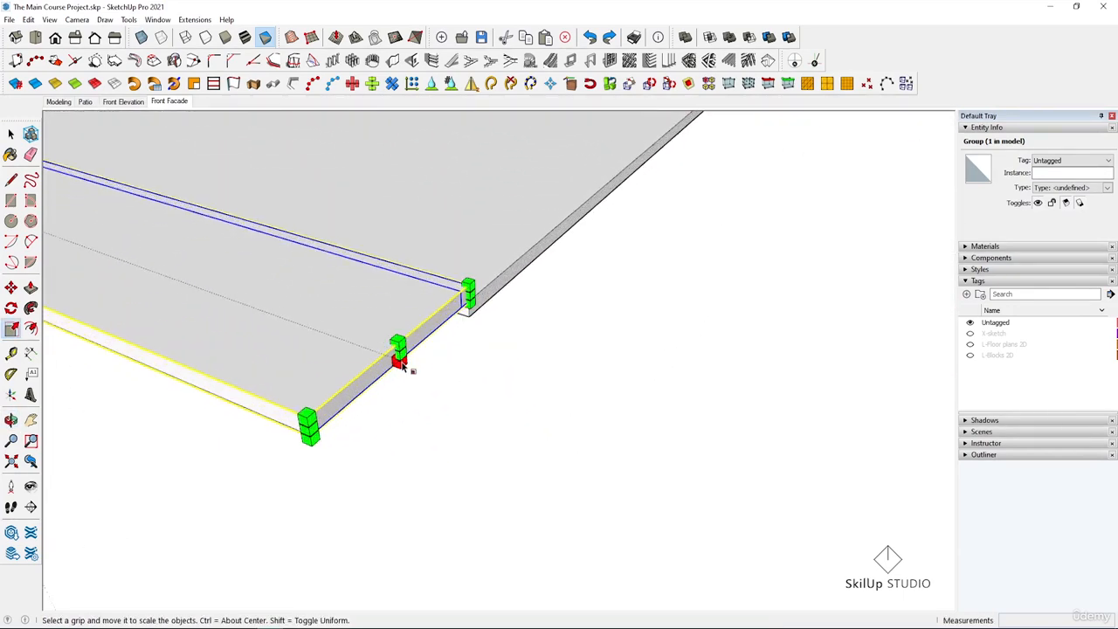
left_click_drag(404, 359, 797, 516)
scroll(382, 354, "down", 10)
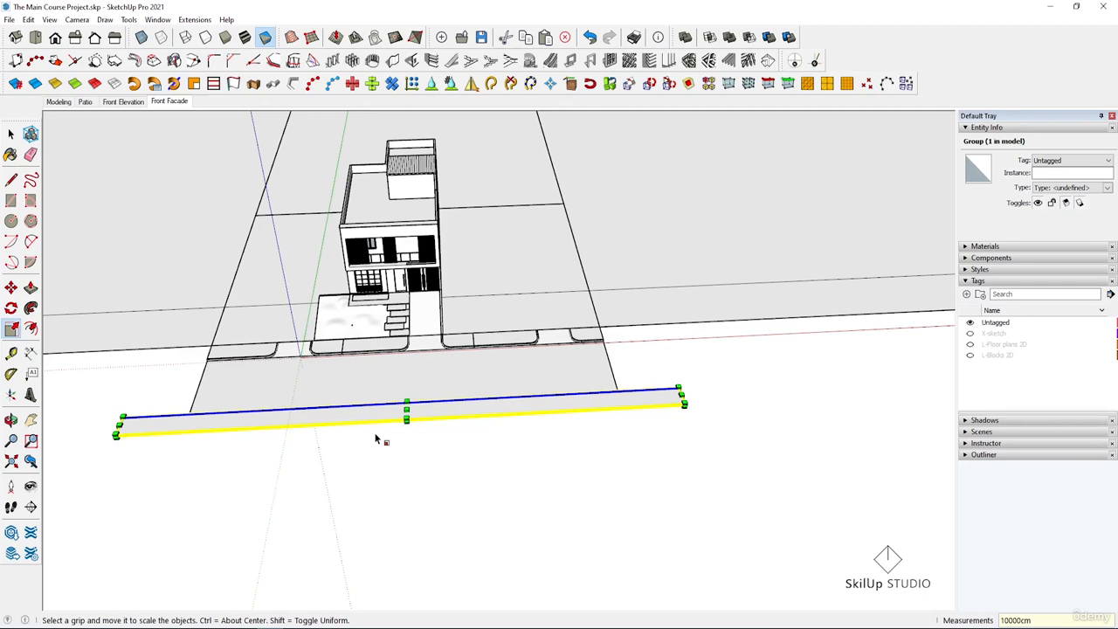
key("Return")
key("space")
Draw a large ground rectangle outward from the far strip's outer corner, spanning its full 10000 cm length.
scroll(372, 437, "down", 5)
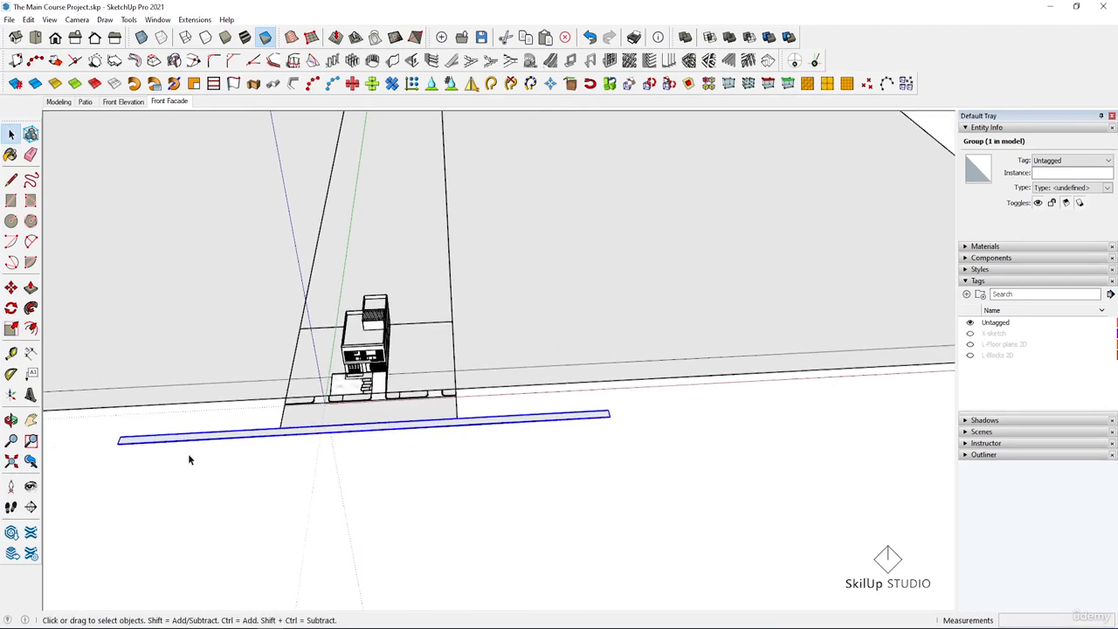
scroll(560, 446, "down", 3)
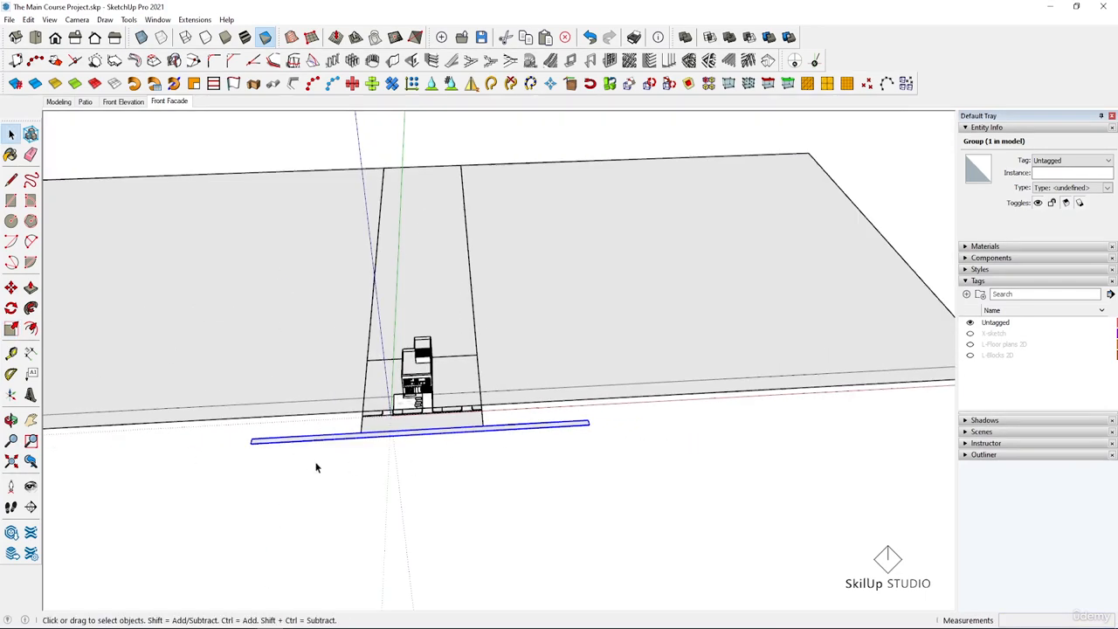
scroll(317, 464, "up", 3)
key("r")
scroll(226, 425, "up", 2)
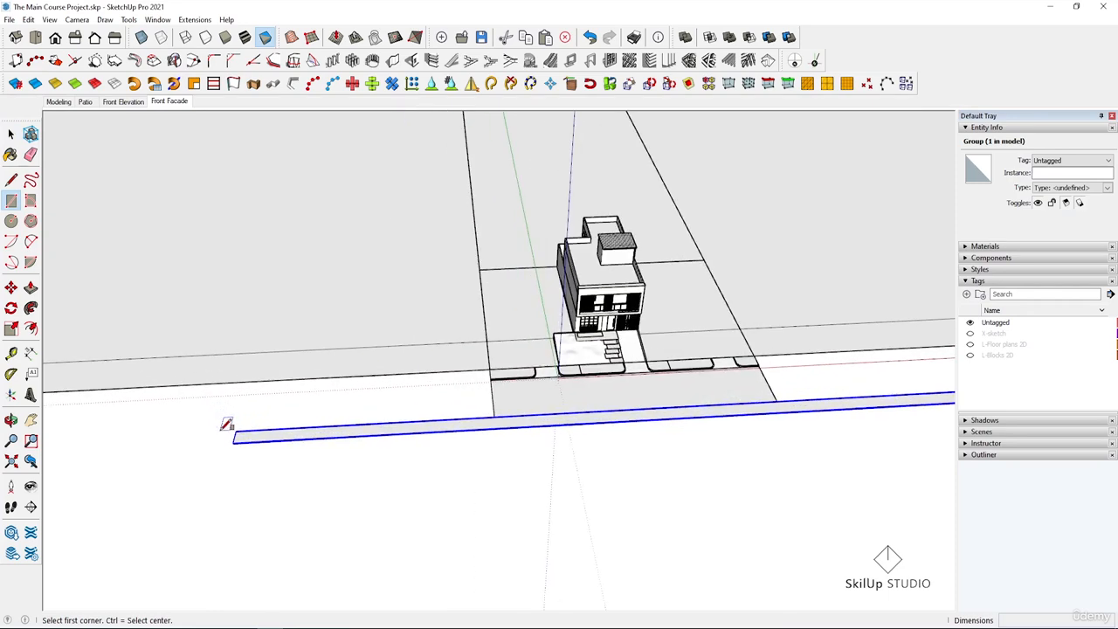
scroll(237, 440, "up", 3)
left_click(237, 434)
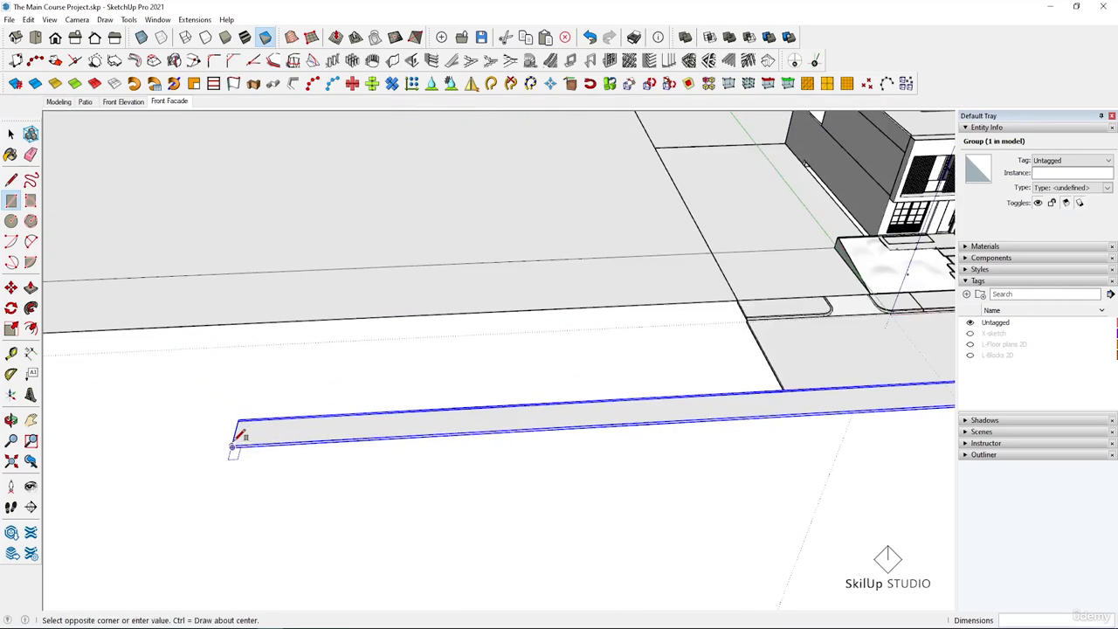
scroll(218, 472, "down", 5)
scroll(524, 479, "up", 2)
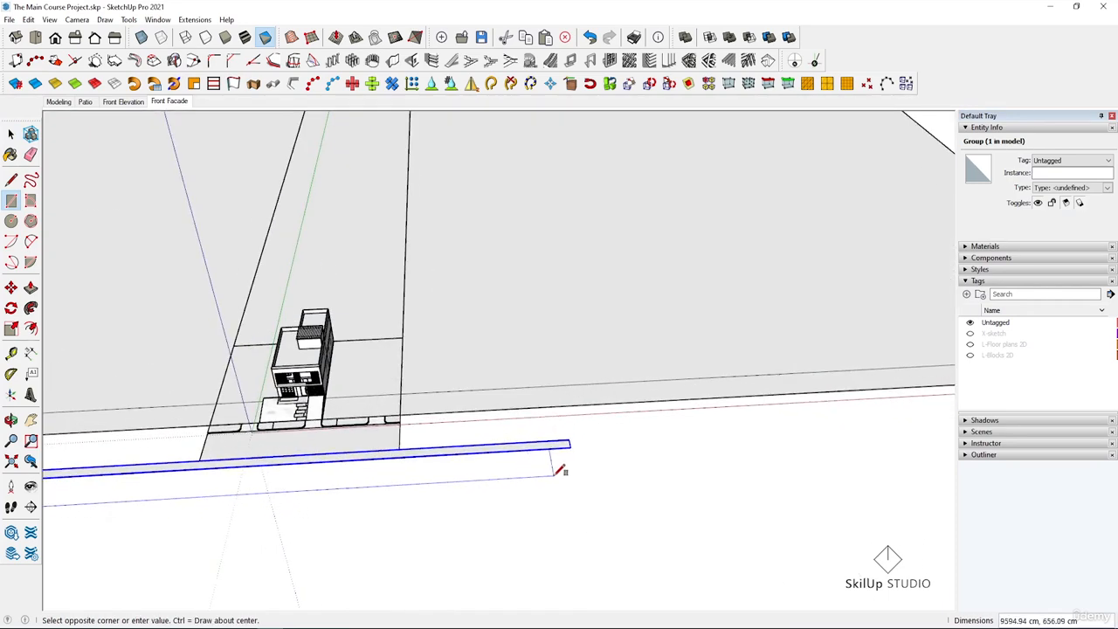
scroll(581, 433, "up", 3)
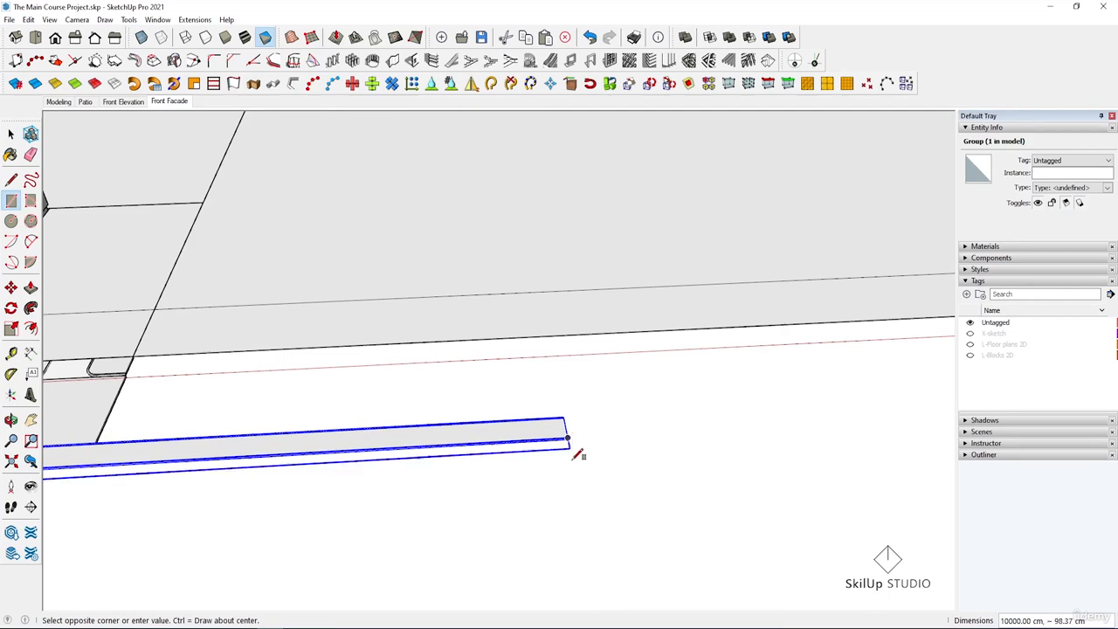
scroll(596, 564, "down", 2)
scroll(605, 561, "down", 4)
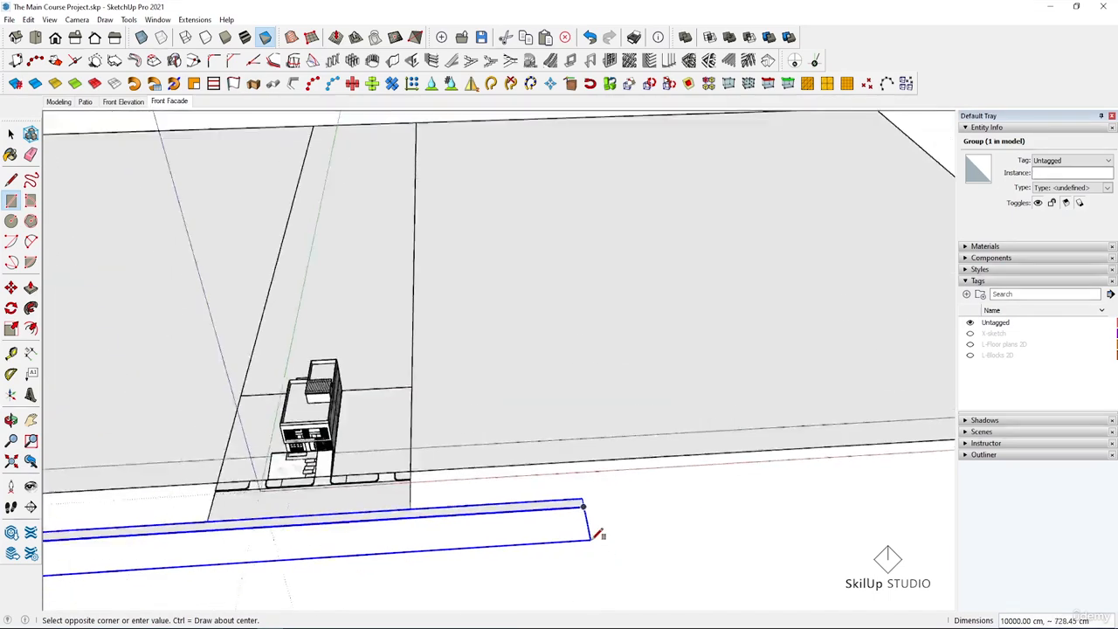
left_click(599, 576)
key("space")
Group the new rectangle's face with its edges.
scroll(455, 566, "up", 3)
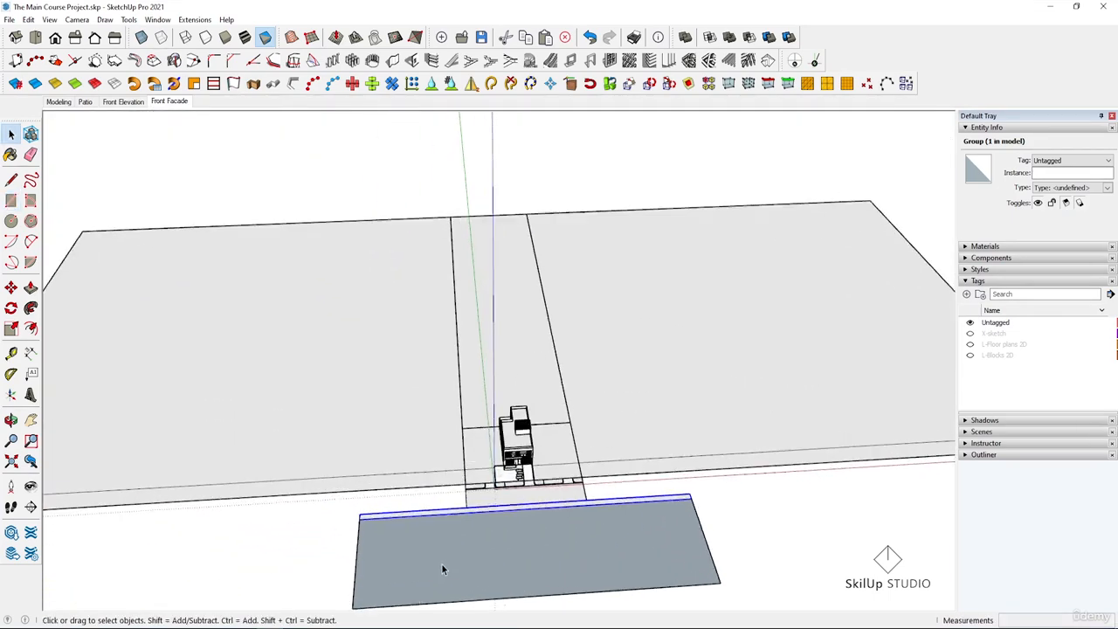
middle_click_drag(442, 564, 594, 429)
double_click(485, 566)
scroll(462, 567, "up", 3)
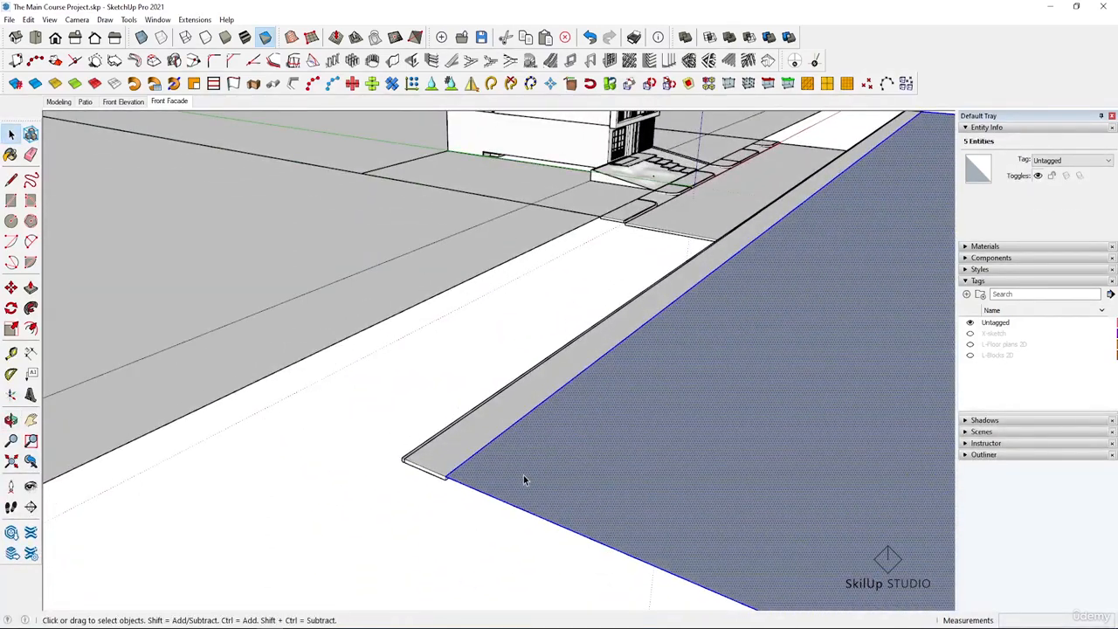
key("ctrl+g")
scroll(519, 446, "down", 5)
middle_click_drag(442, 474, 550, 429)
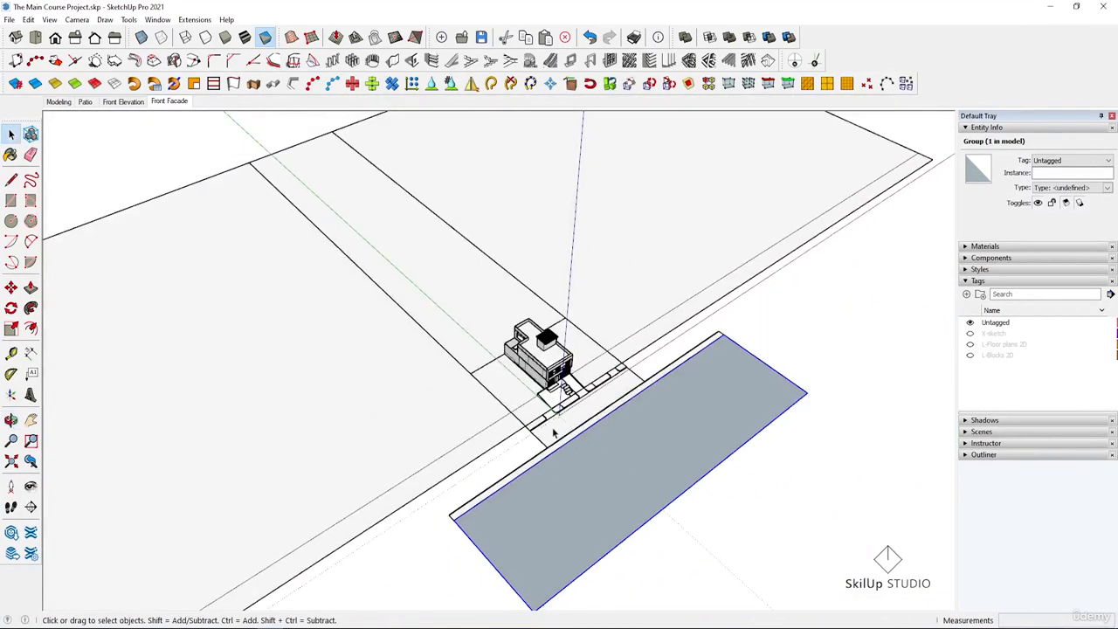
Inside the new ground group across the road, reverse the large face.
scroll(561, 451, "down", 3)
scroll(562, 452, "up", 5)
double_click(562, 451)
right_click(561, 452)
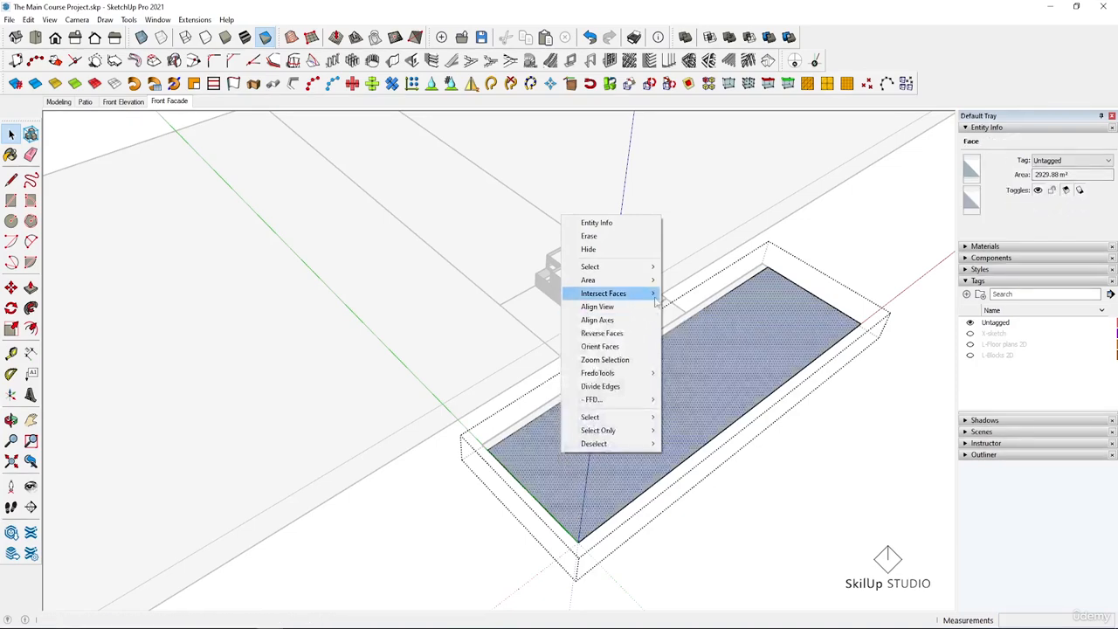
left_click(602, 334)
left_click(568, 358)
Inside the ground group beside the house, copy the front edge 10 cm back from the sidewalk.
middle_click_drag(558, 436, 634, 342)
scroll(436, 344, "up", 3)
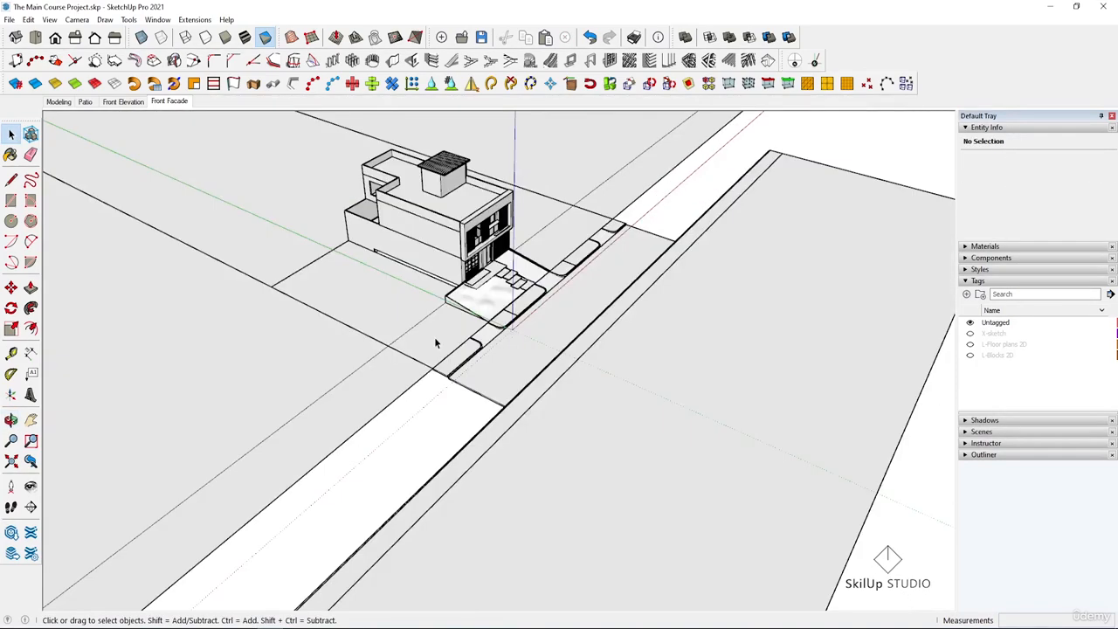
double_click(391, 308)
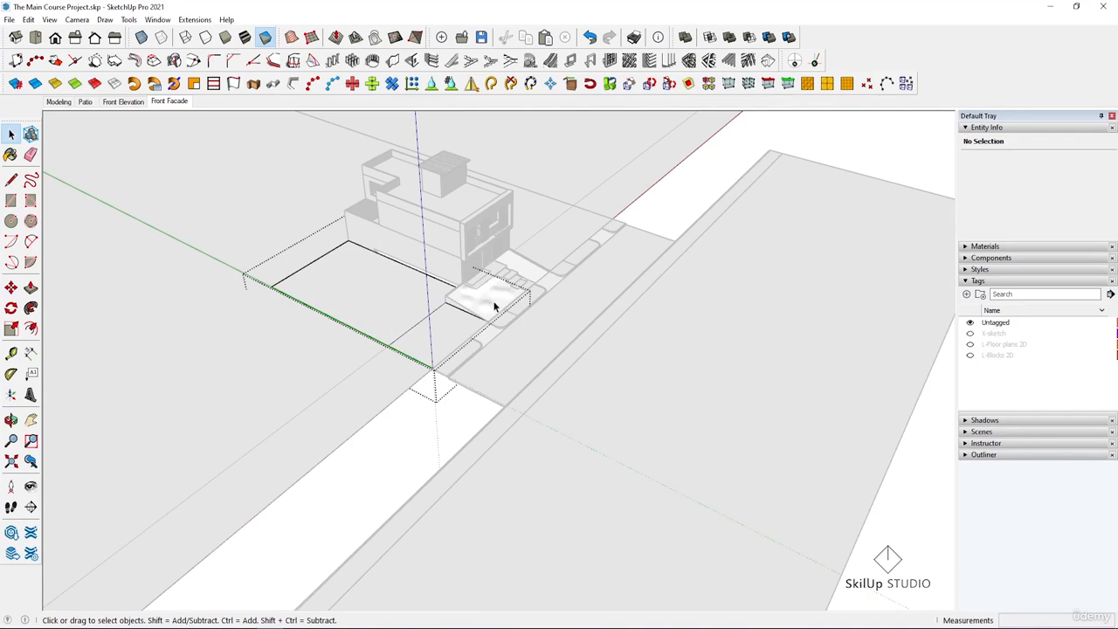
scroll(493, 306, "up", 5)
middle_click_drag(452, 370, 554, 385)
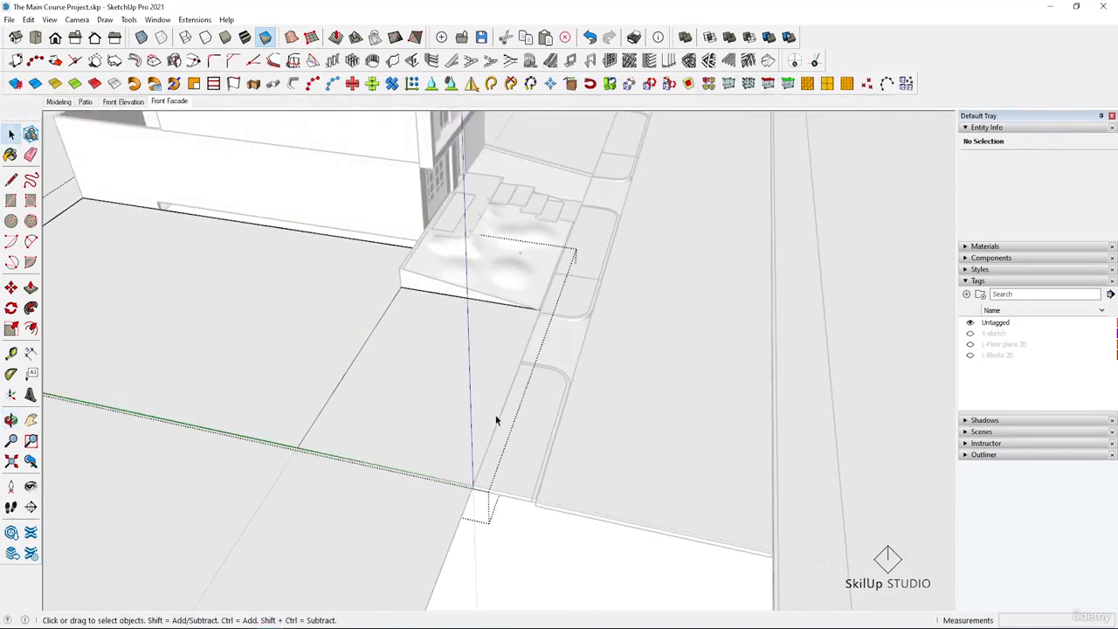
scroll(574, 426, "up", 3)
left_click(574, 426)
scroll(572, 432, "down", 2)
key("m")
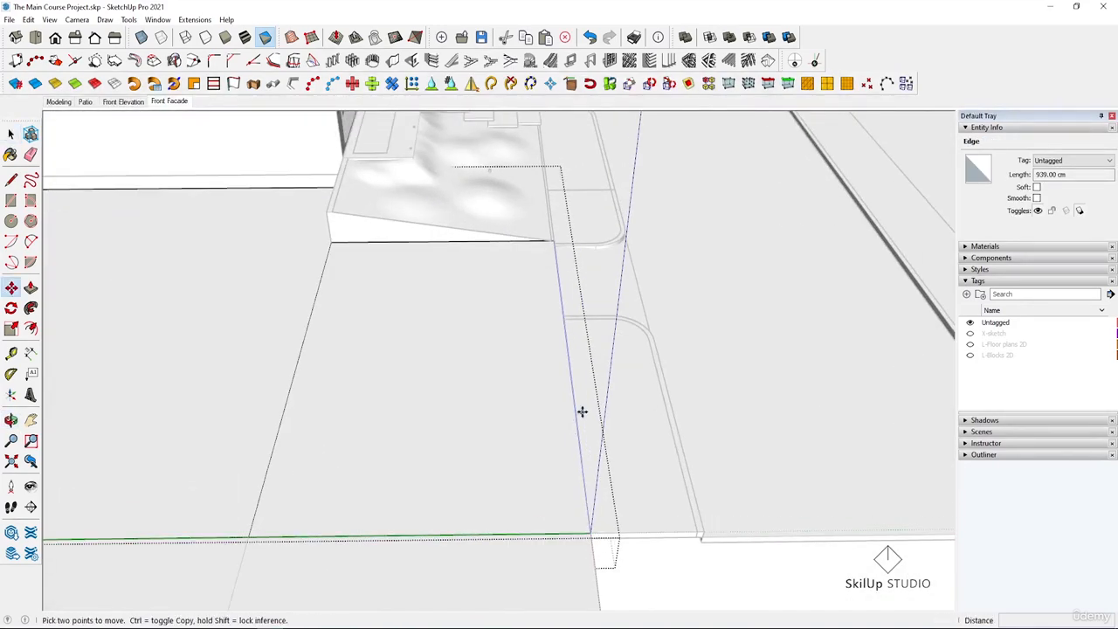
key("ctrl")
left_click(574, 411)
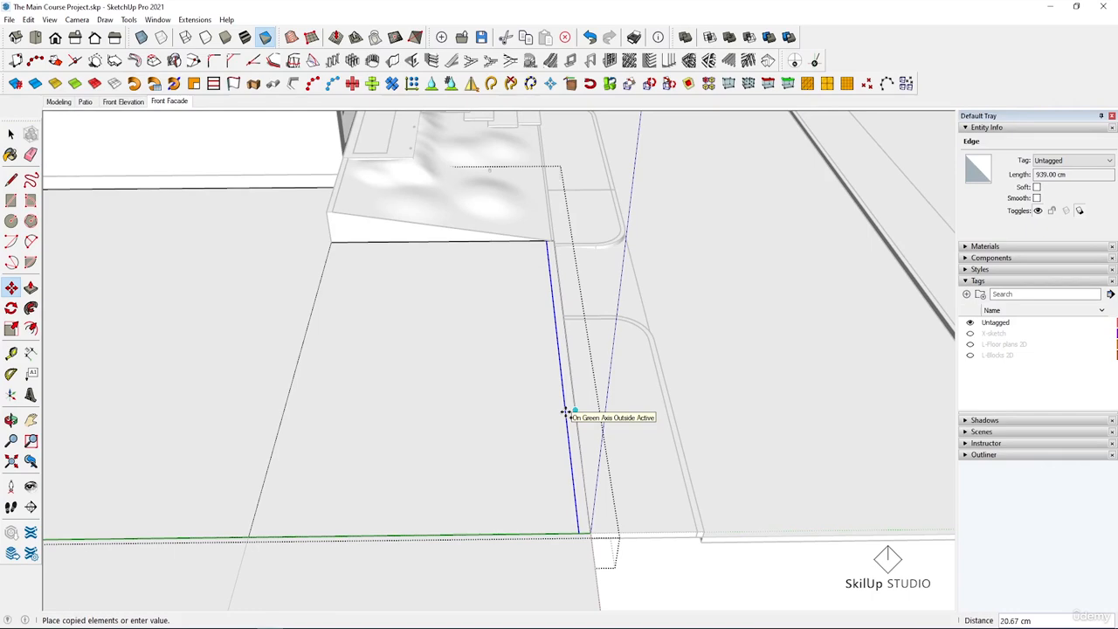
key("Return")
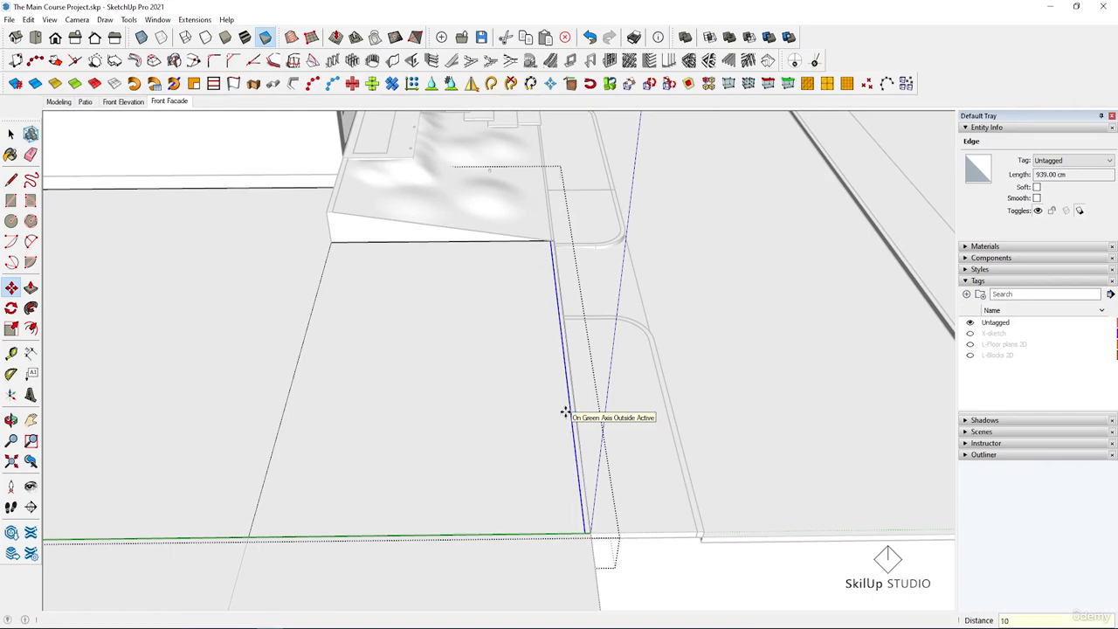
key("space")
Push/Pull this group's front and rear faces up to the adjoining terrain's upper corner, about 89 cm, leaving the 10 cm front strip low.
scroll(506, 385, "down", 4)
scroll(431, 411, "up", 4)
scroll(430, 411, "down", 2)
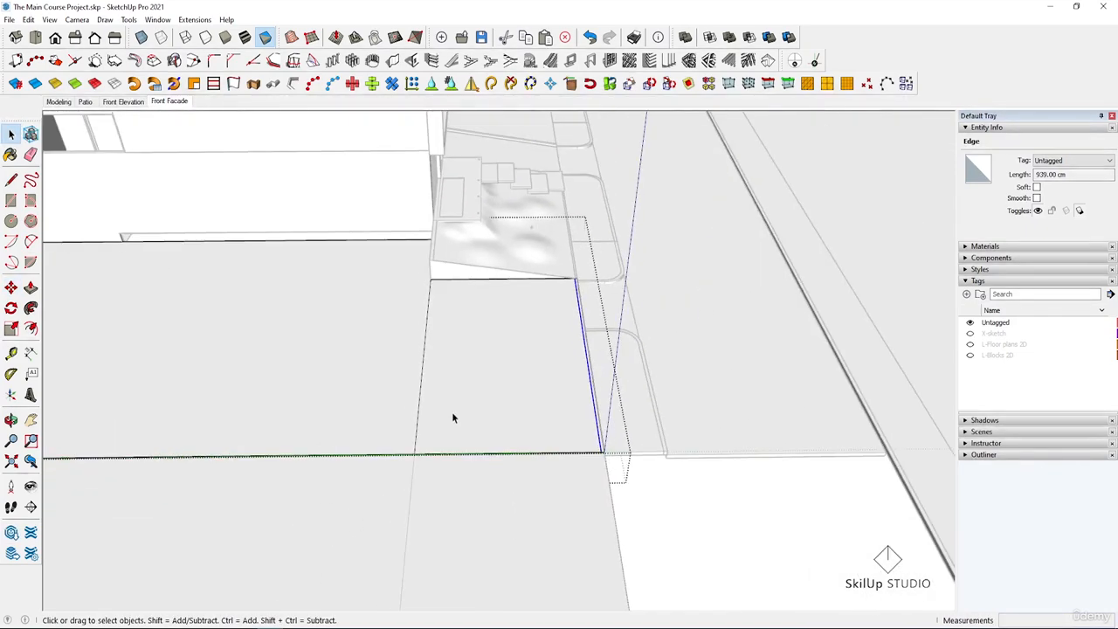
middle_click_drag(451, 418, 445, 357)
key("p")
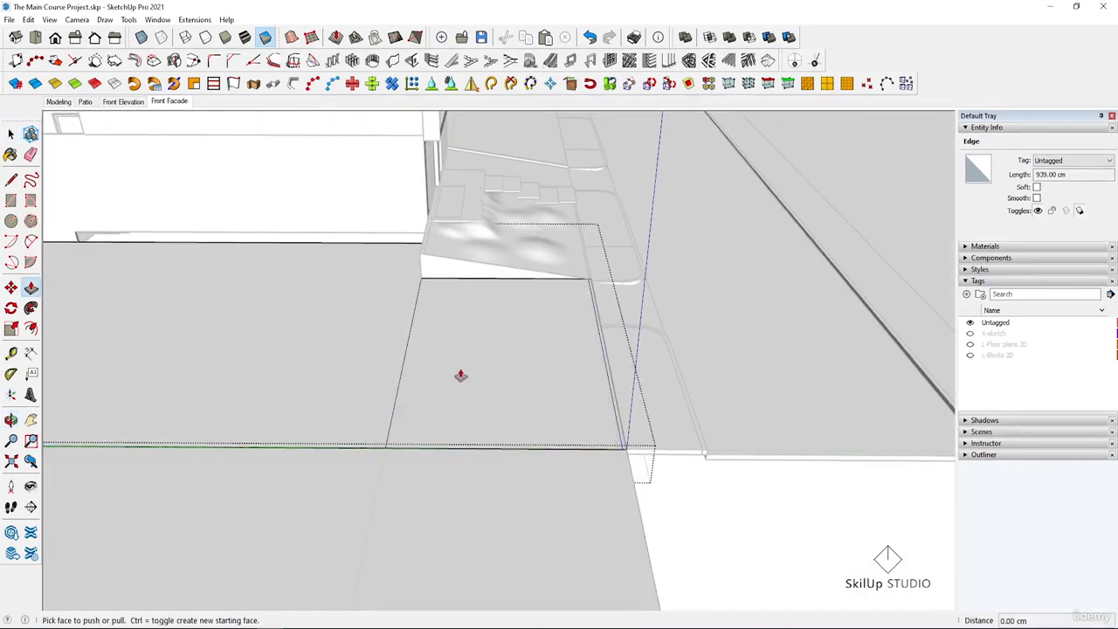
left_click(460, 365)
middle_click_drag(377, 277, 714, 372)
scroll(551, 324, "up", 3)
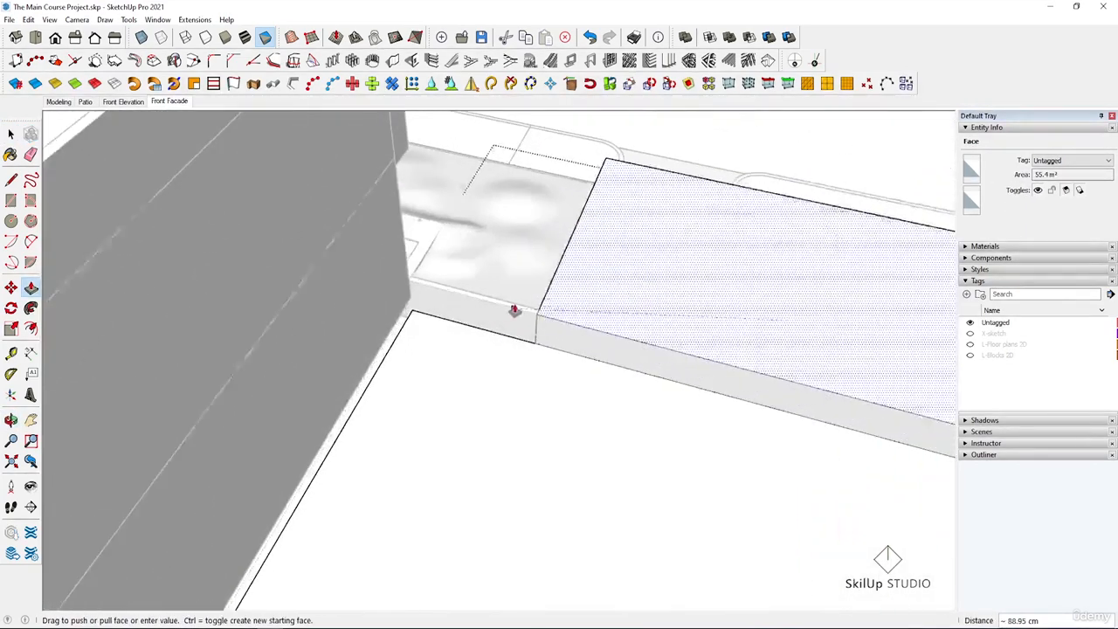
scroll(515, 311, "up", 3)
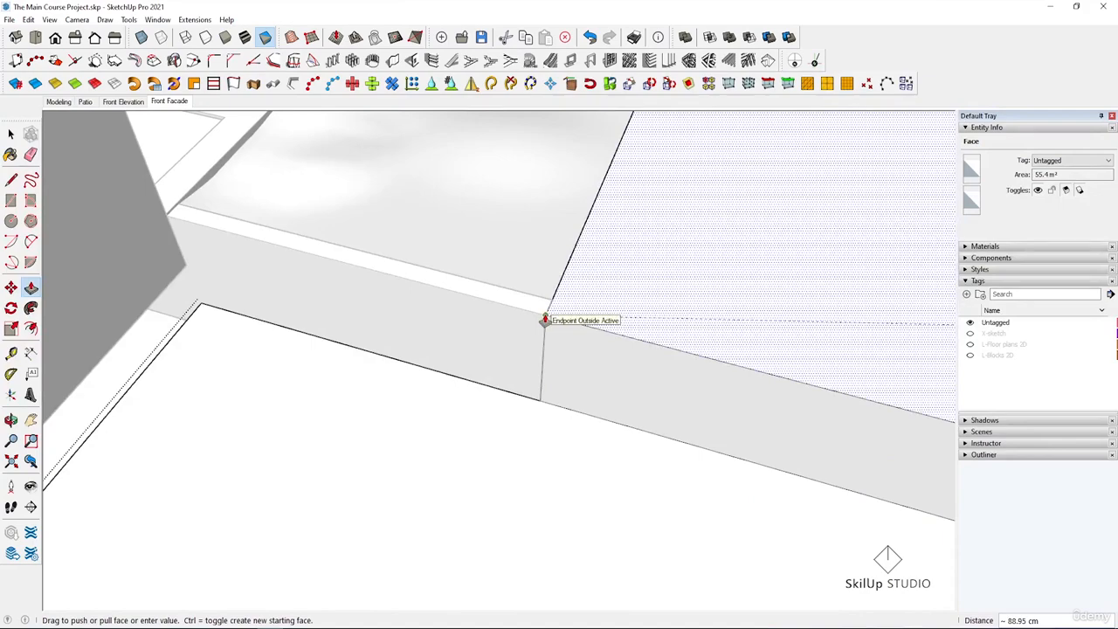
left_click(545, 320)
key("space")
scroll(399, 340, "down", 7)
middle_click_drag(557, 379, 585, 437)
key("p")
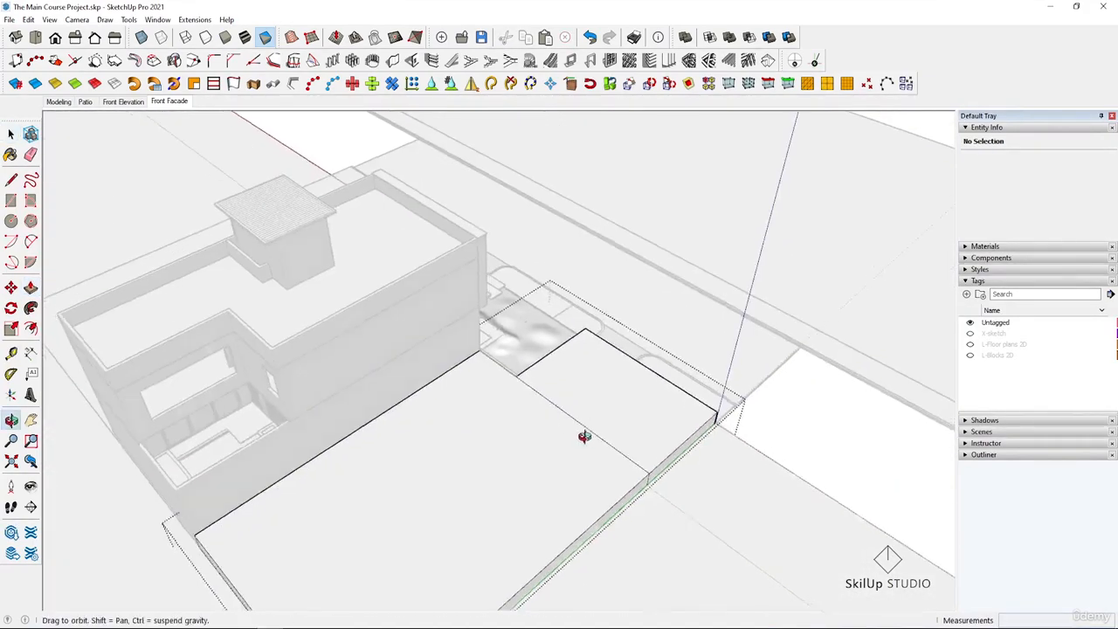
Move the raised block's top front edge down to its base corner to slope the front part, and leave the group.
scroll(534, 429, "up", 5)
middle_click_drag(708, 512, 524, 452)
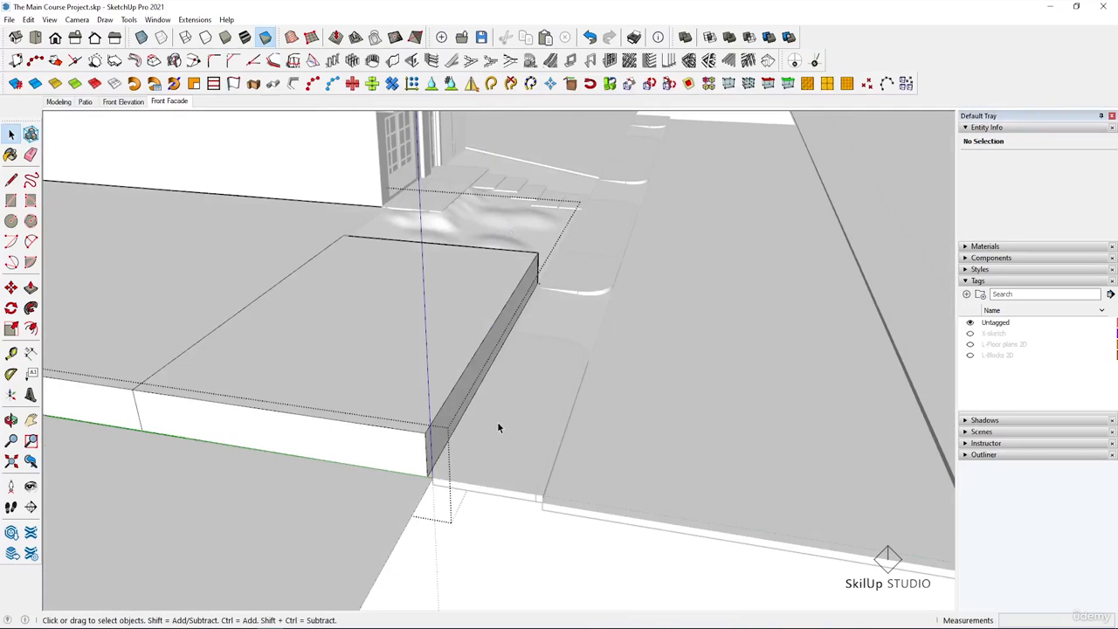
left_click(428, 434)
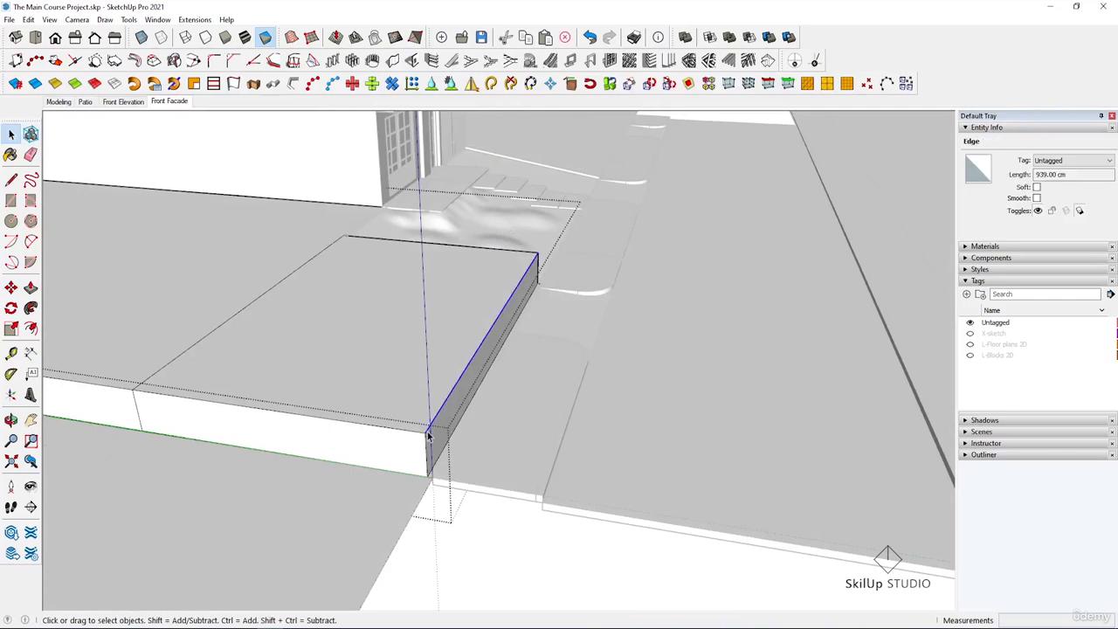
key("m")
scroll(425, 431, "up", 3)
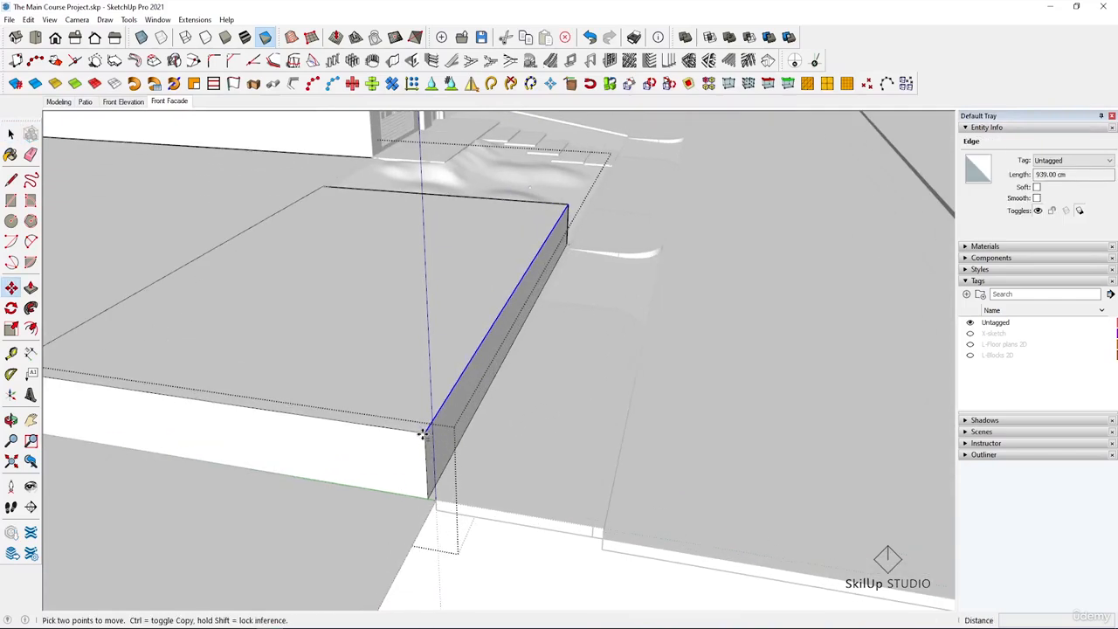
left_click(423, 434)
scroll(425, 437, "up", 6)
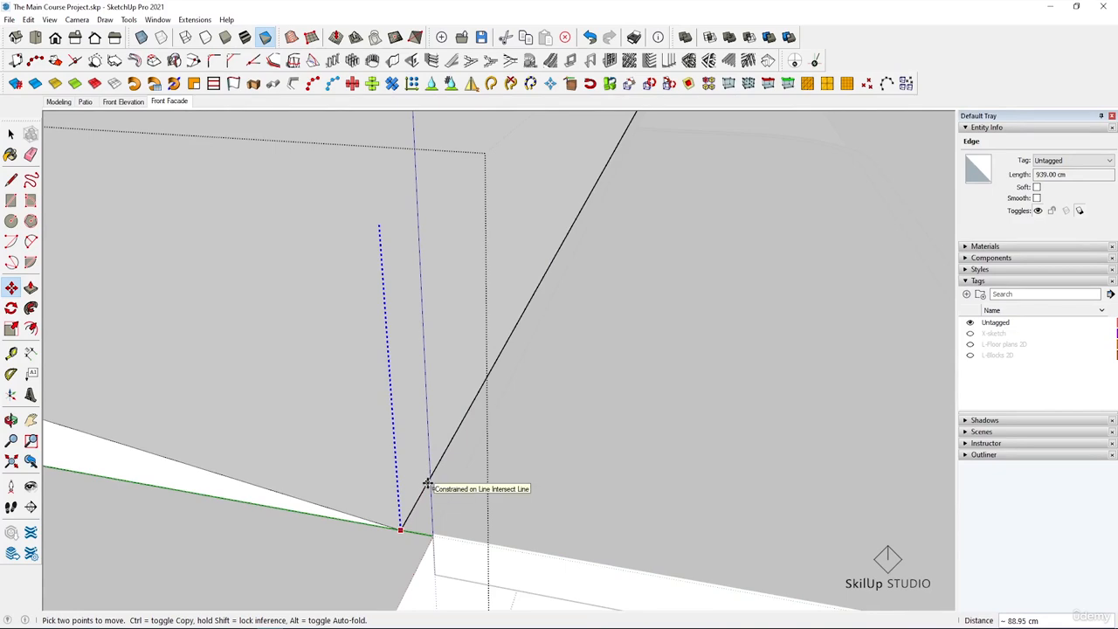
left_click(429, 481)
scroll(432, 474, "down", 4)
key("space")
left_click(444, 467)
middle_click_drag(444, 467, 531, 441)
scroll(529, 438, "down", 2)
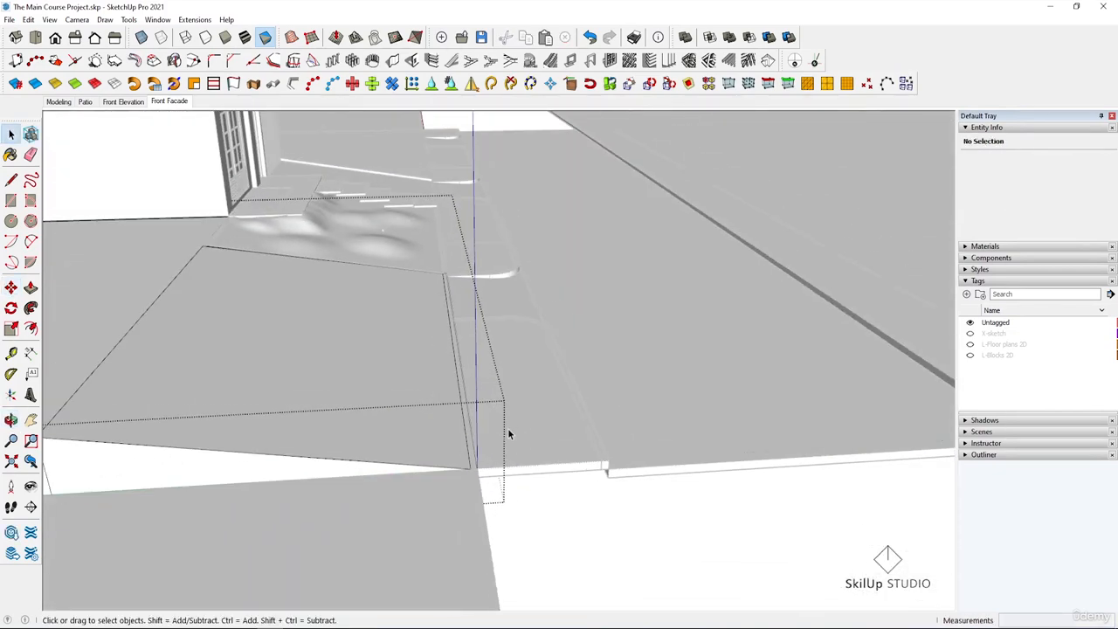
scroll(422, 300, "down", 6)
middle_click_drag(367, 288, 254, 266)
key("Escape")
Open the ground group on the other side of the house and Push/Pull its rear face up to the upper ground level.
scroll(428, 209, "up", 4)
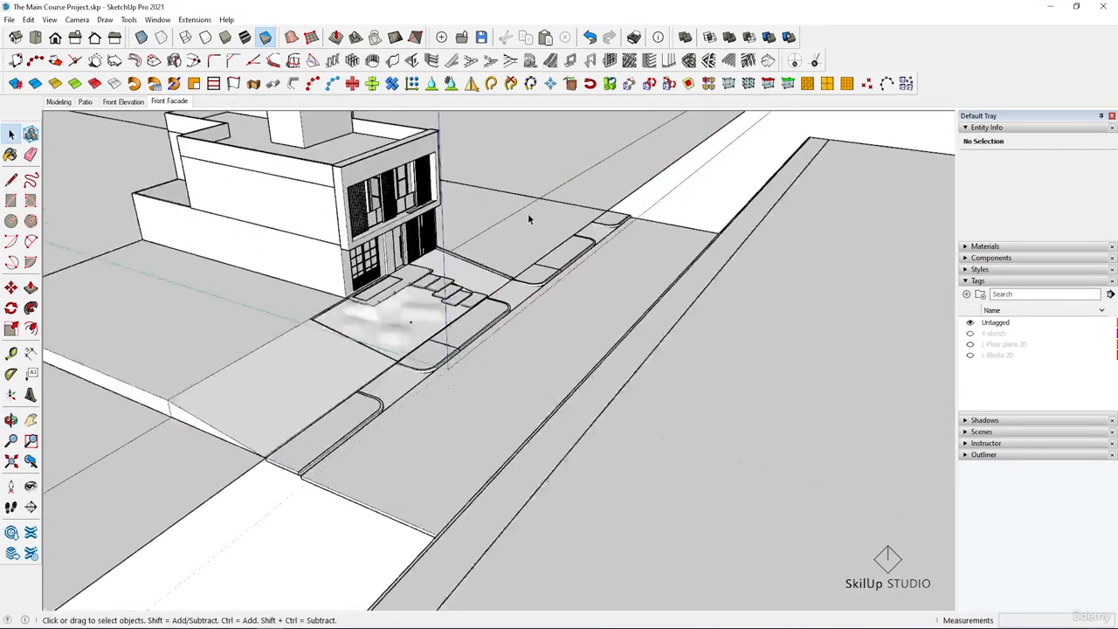
middle_click_drag(803, 223, 669, 232)
double_click(669, 225)
scroll(533, 240, "up", 1)
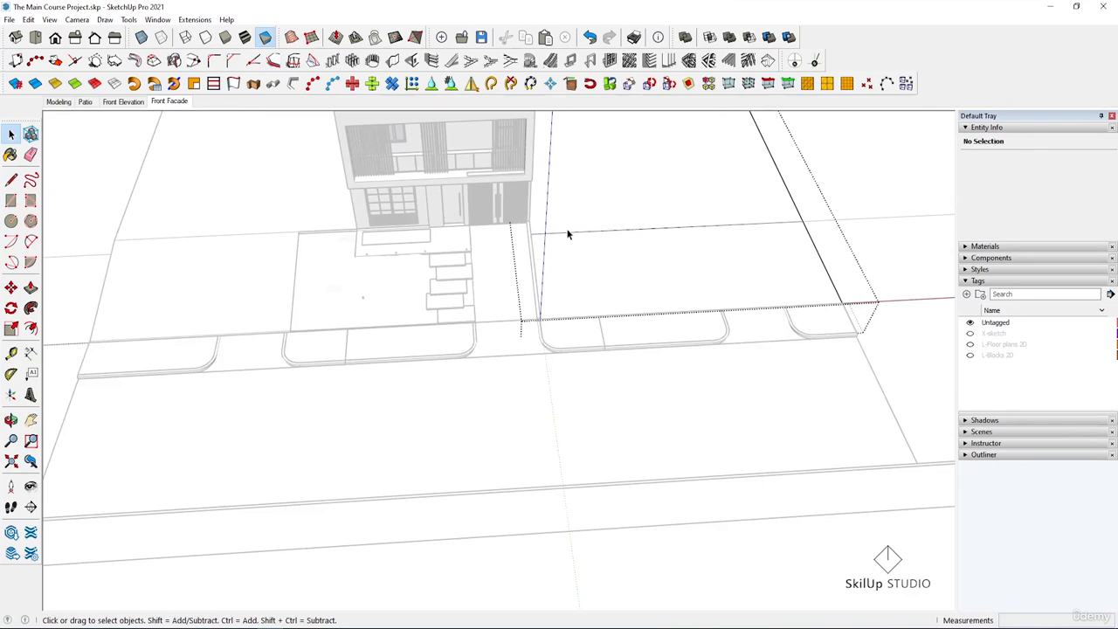
key("p")
left_click(606, 277)
left_click(532, 252)
middle_click_drag(532, 253, 376, 240)
scroll(677, 302, "up", 3)
middle_click_drag(550, 340, 341, 301)
scroll(403, 327, "up", 3)
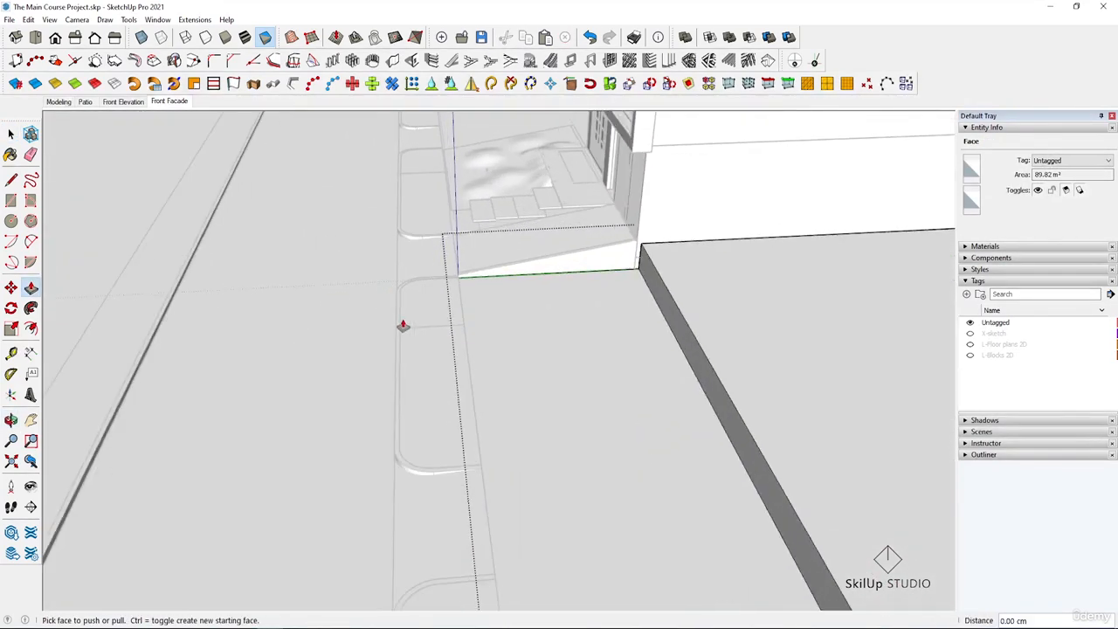
Copy this group's front edge 10 cm back toward the house.
key("space")
left_click(466, 338)
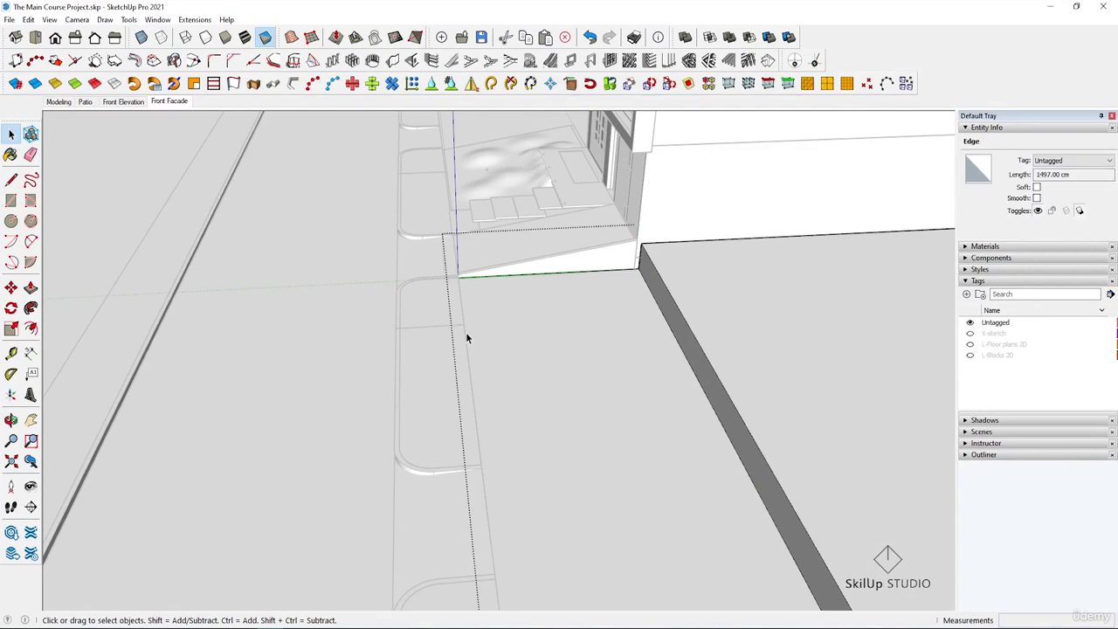
key("m")
key("ctrl")
left_click(465, 343)
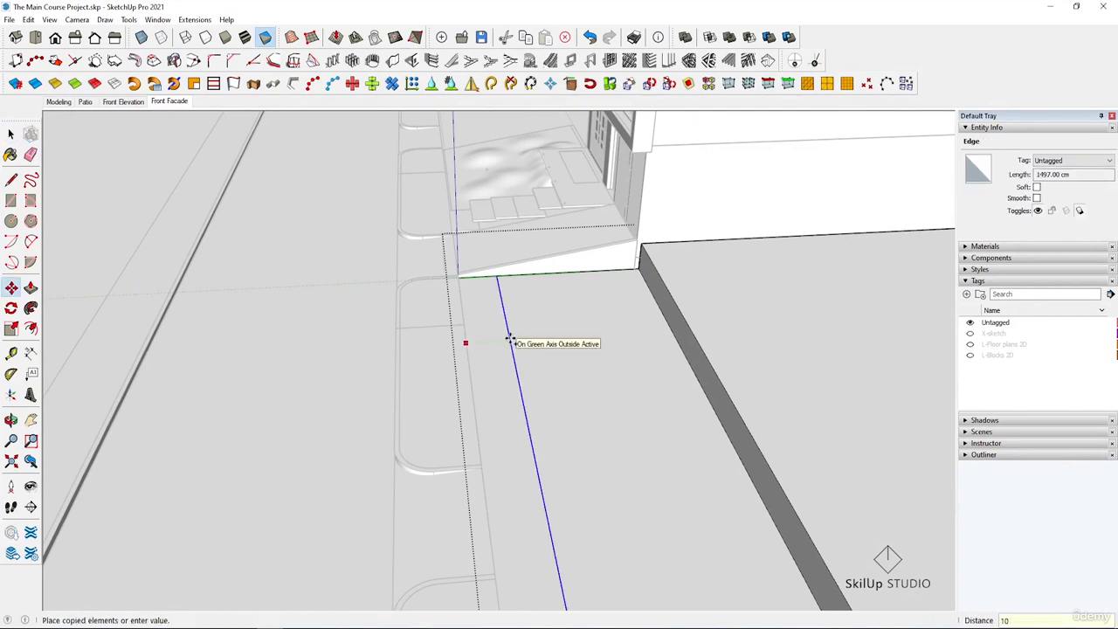
key("Return")
key("space")
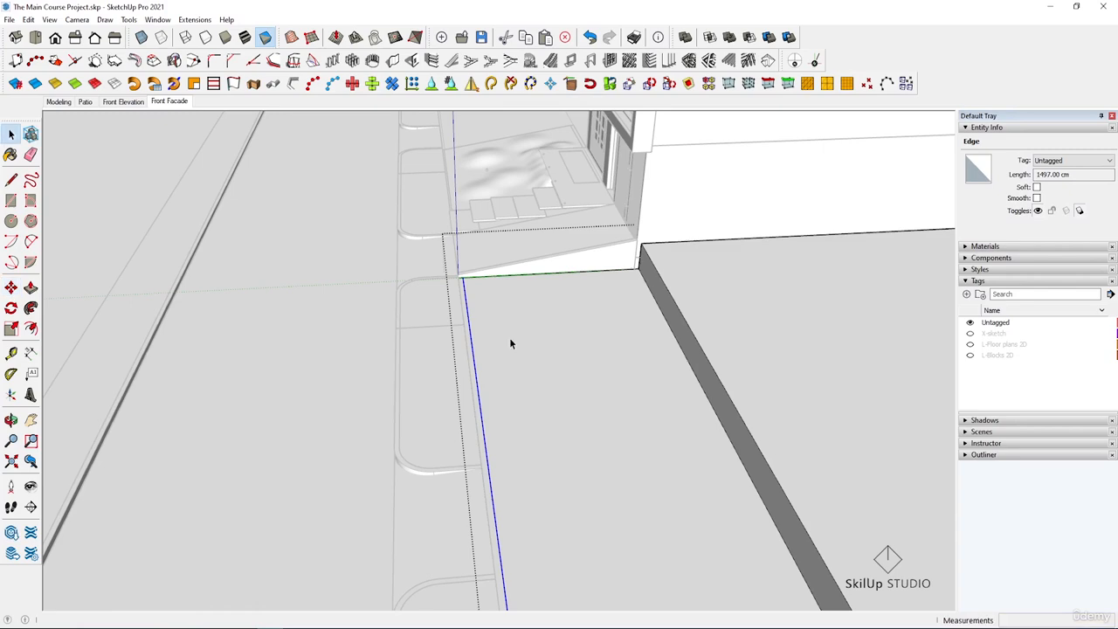
Push/Pull the front face behind the 10 cm strip up by the same height as the rear face.
middle_click_drag(510, 337, 513, 351)
key("p")
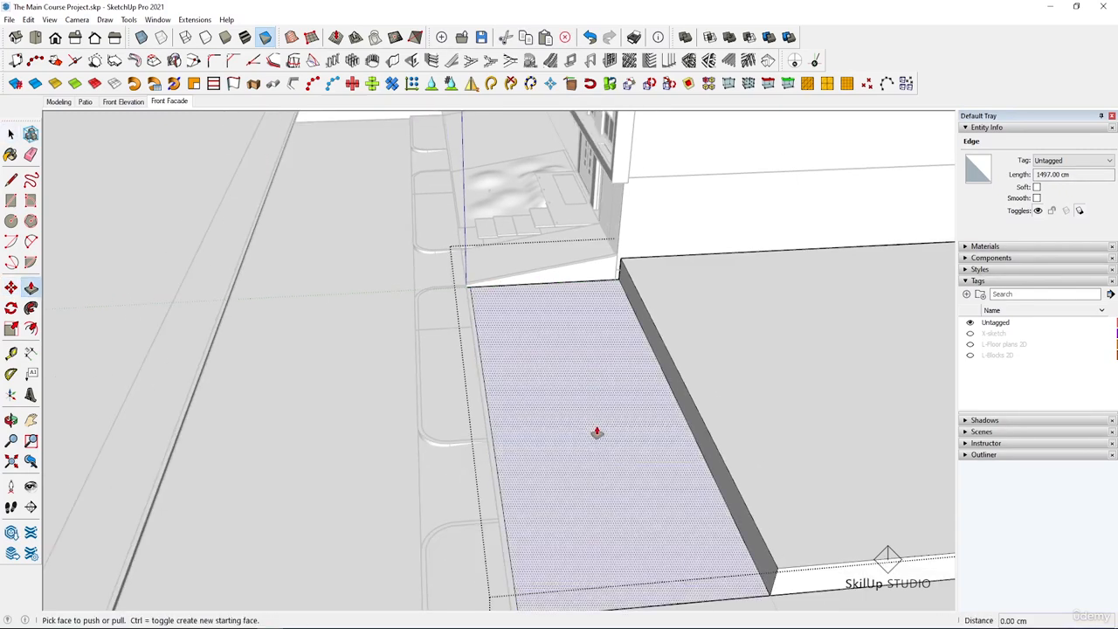
double_click(597, 431)
Move the raised front face's outer top edge down to base level to form a slope toward the sidewalk.
key("space")
left_click(499, 453)
scroll(508, 405, "down", 3)
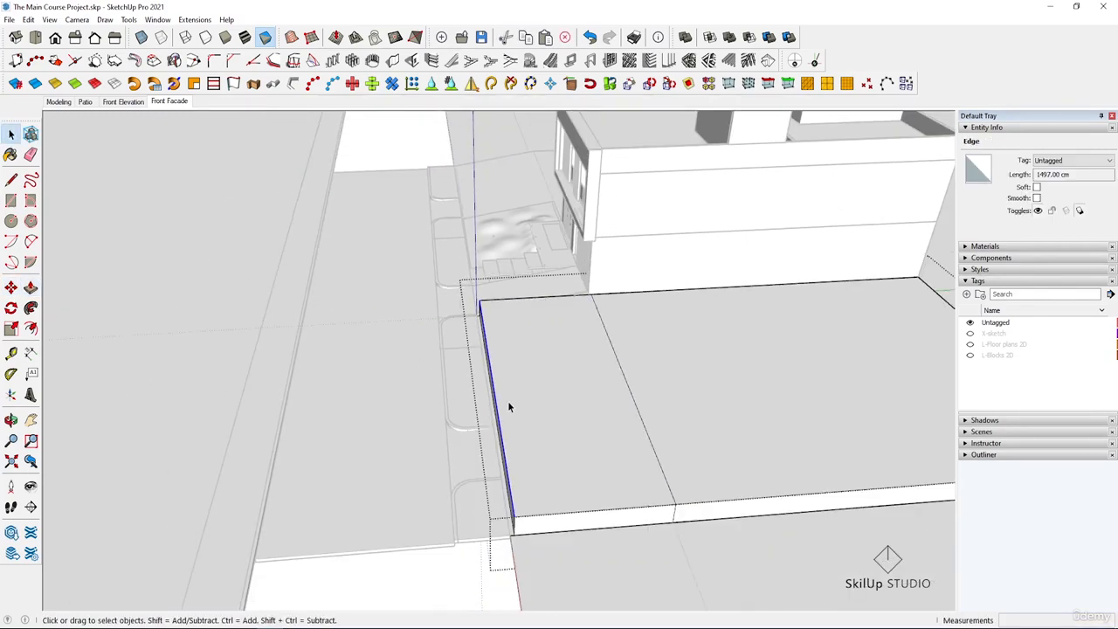
key("m")
scroll(514, 523, "up", 2)
left_click(513, 512)
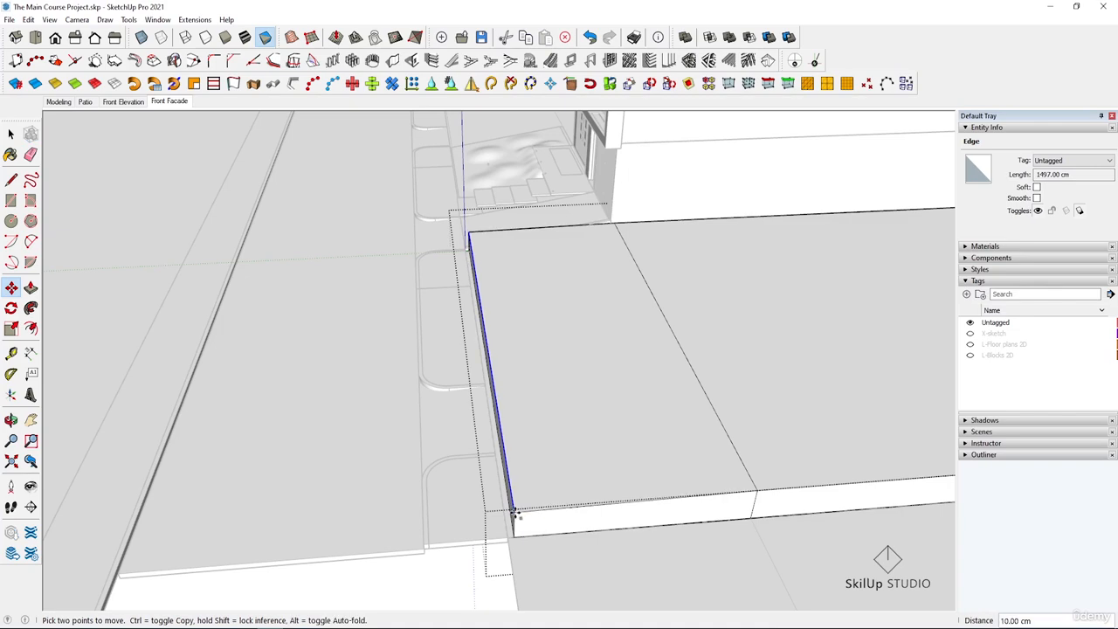
scroll(513, 516, "up", 3)
key("space")
left_click(509, 522)
scroll(509, 523, "down", 4)
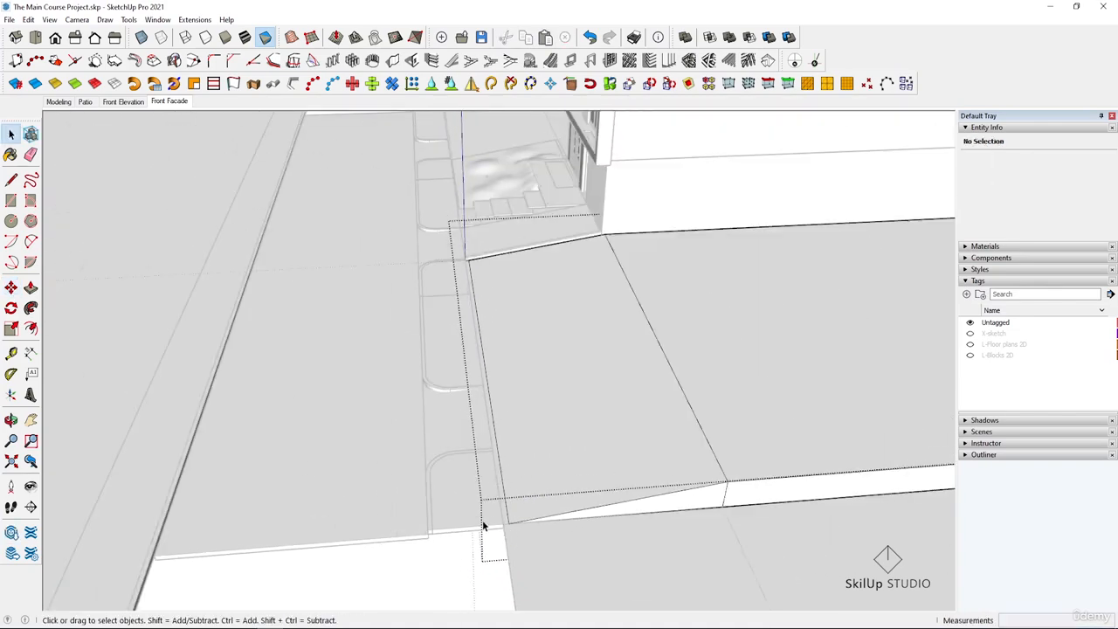
Open the large ground group behind the house and raise its face to the upper ground level.
middle_click_drag(484, 524, 470, 411)
scroll(664, 474, "up", 1)
scroll(533, 277, "up", 3)
scroll(534, 282, "down", 3)
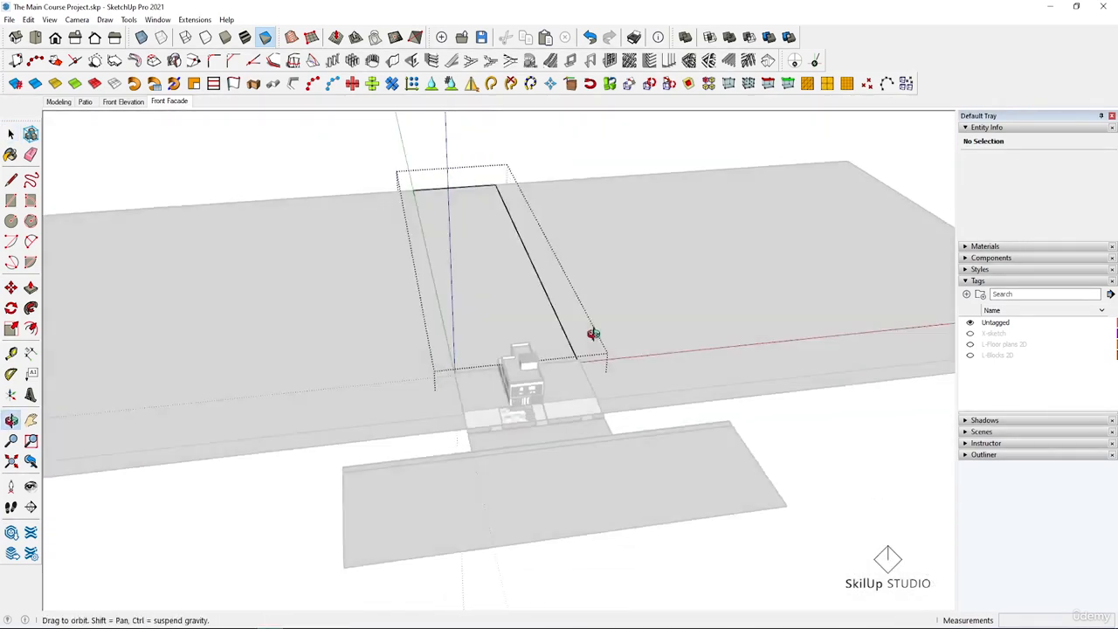
Open the large mirrored side ground component and Push/Pull its main and front faces up to the upper ground level.
middle_click_drag(524, 332, 433, 317)
scroll(433, 317, "up", 2)
key("p")
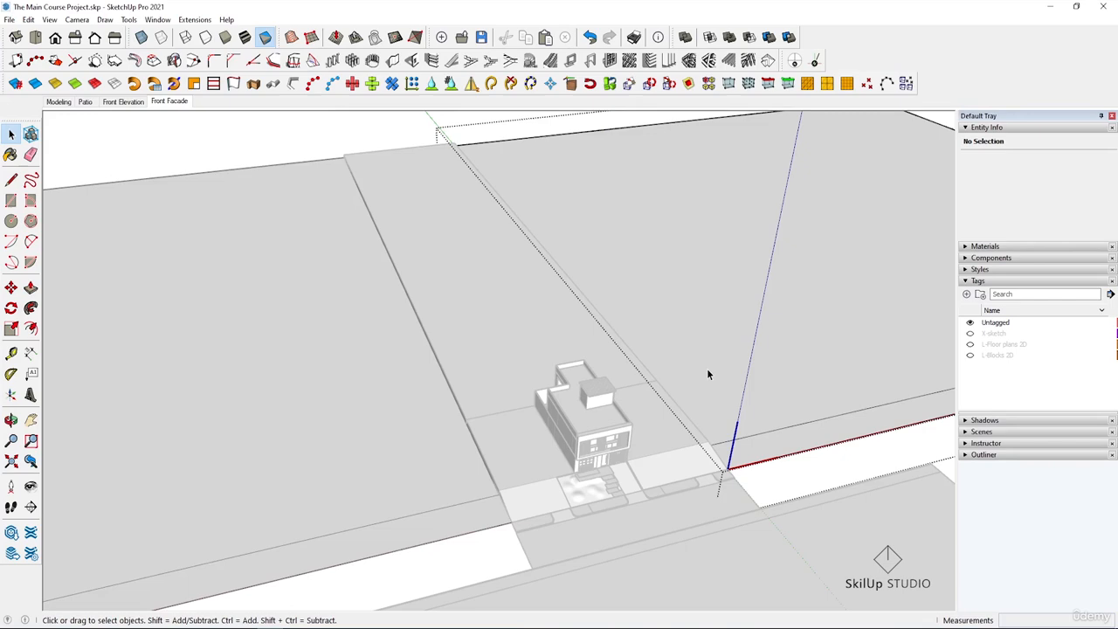
key("p")
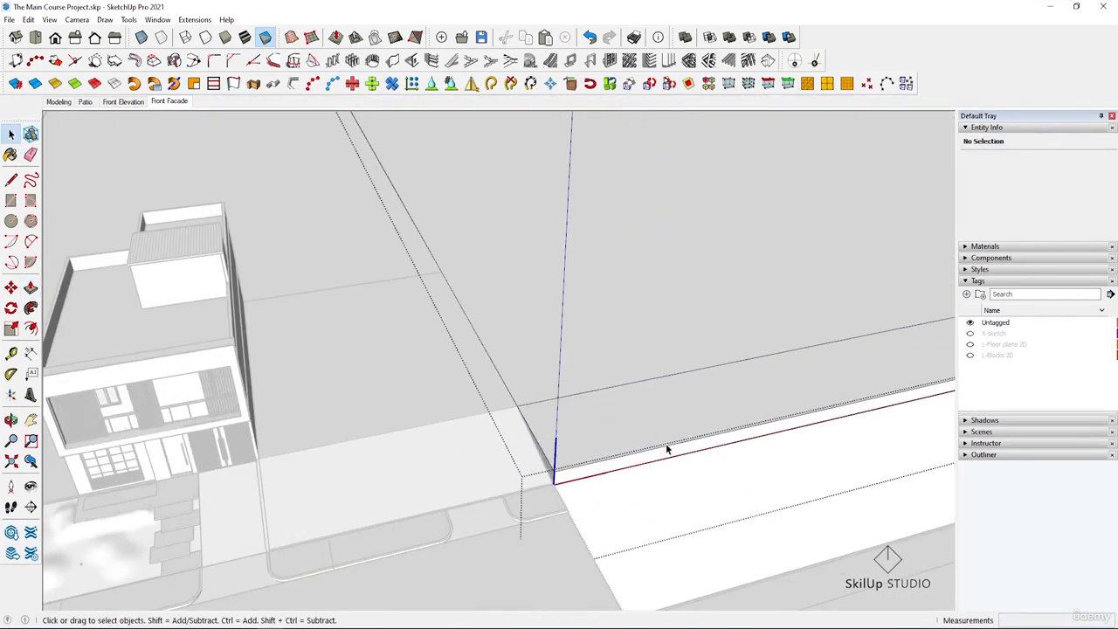
Move the side component's raised 17000 cm front edge down to base level to slope its front strip.
left_click(656, 452)
left_click(657, 453)
key("m")
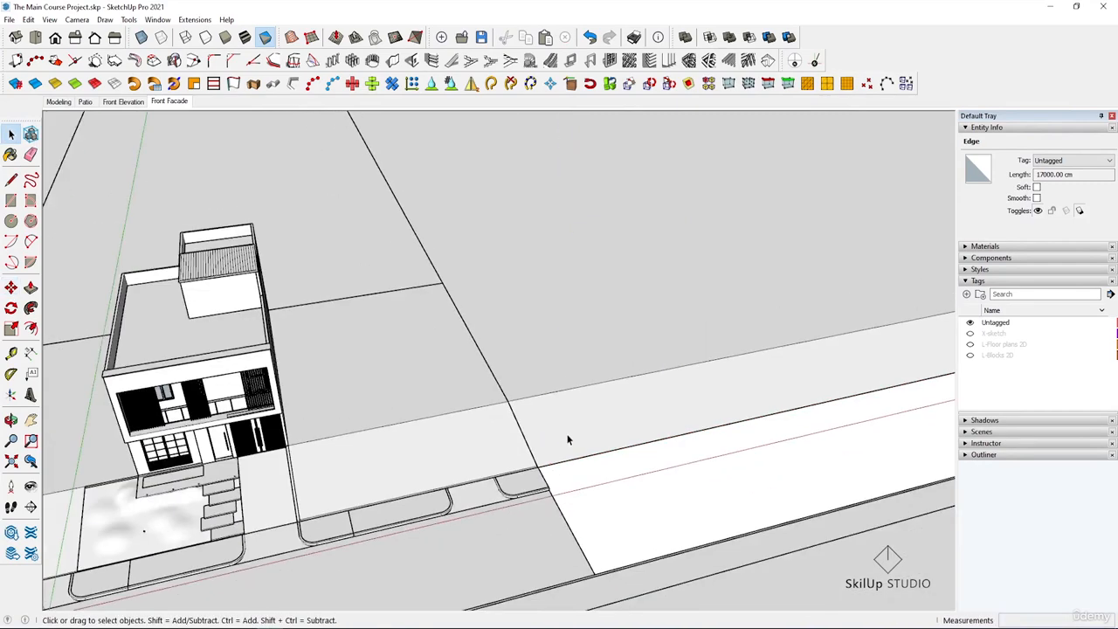
Open the mirrored side ground component and move its outer end edges 5000 cm outward along the red axis to widen both sides.
scroll(577, 428, "down", 5)
middle_click_drag(582, 412, 536, 285)
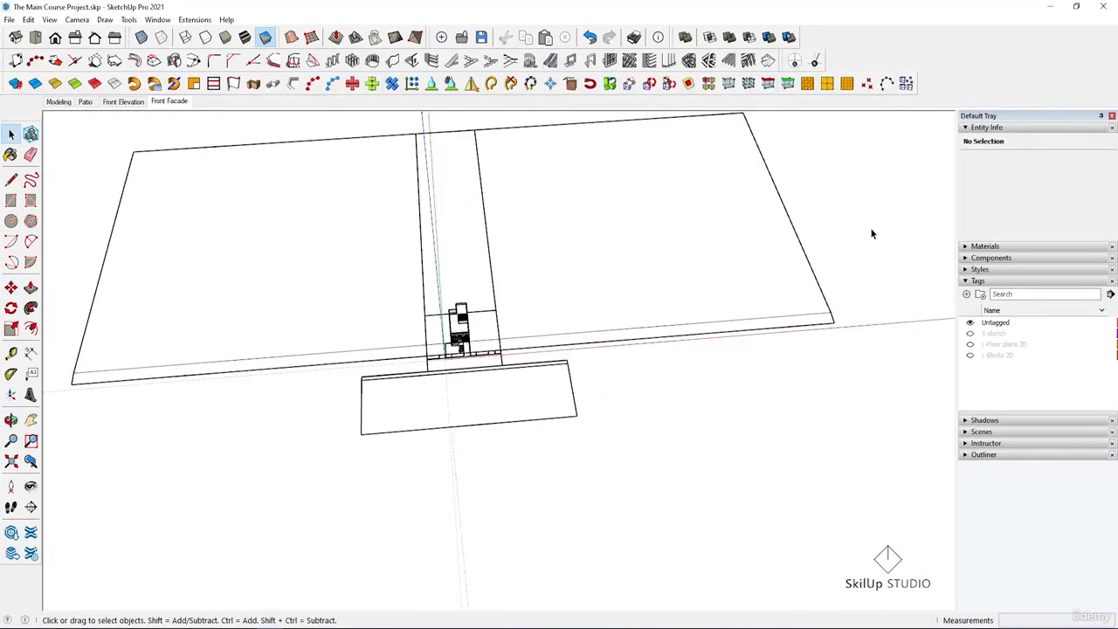
scroll(789, 244, "down", 5)
middle_click_drag(757, 233, 858, 223)
left_click_drag(757, 463, 740, 460)
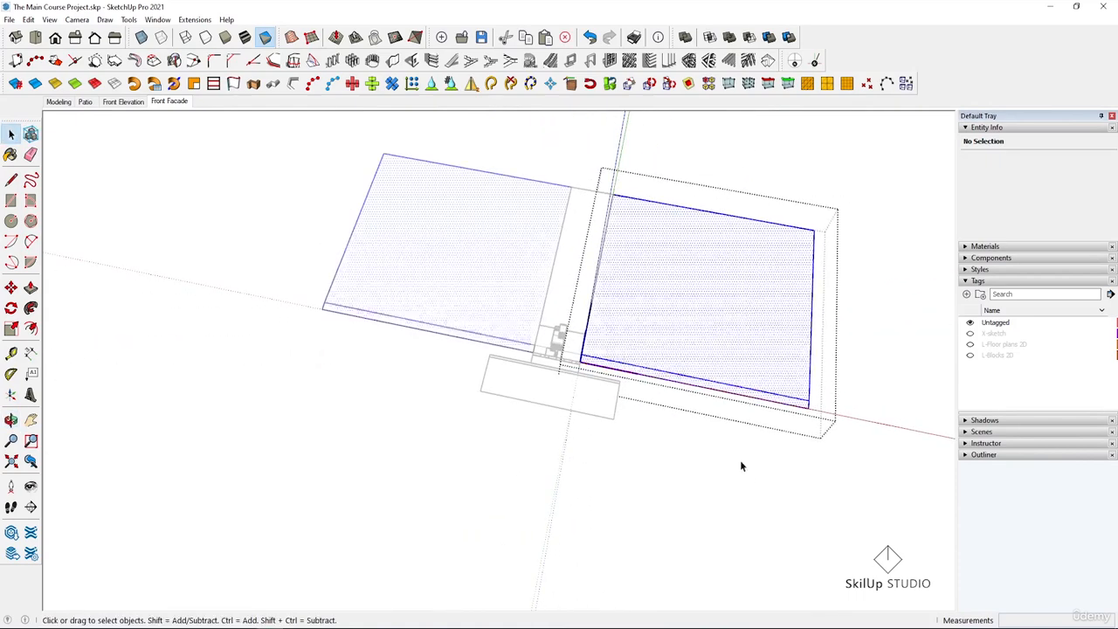
middle_click_drag(740, 459, 789, 450)
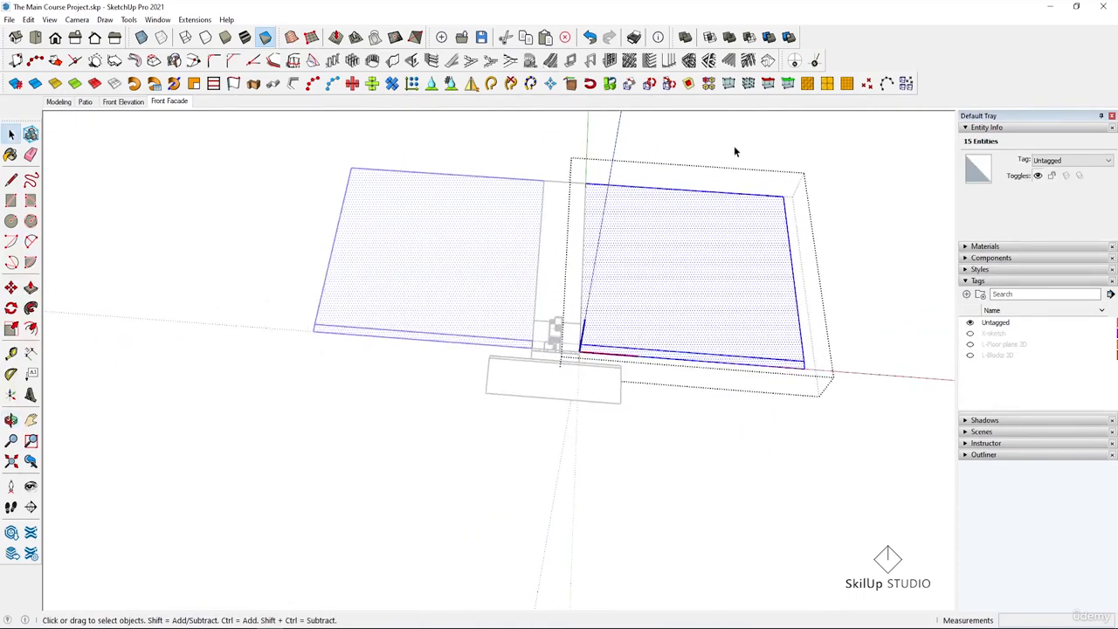
left_click_drag(715, 153, 868, 480)
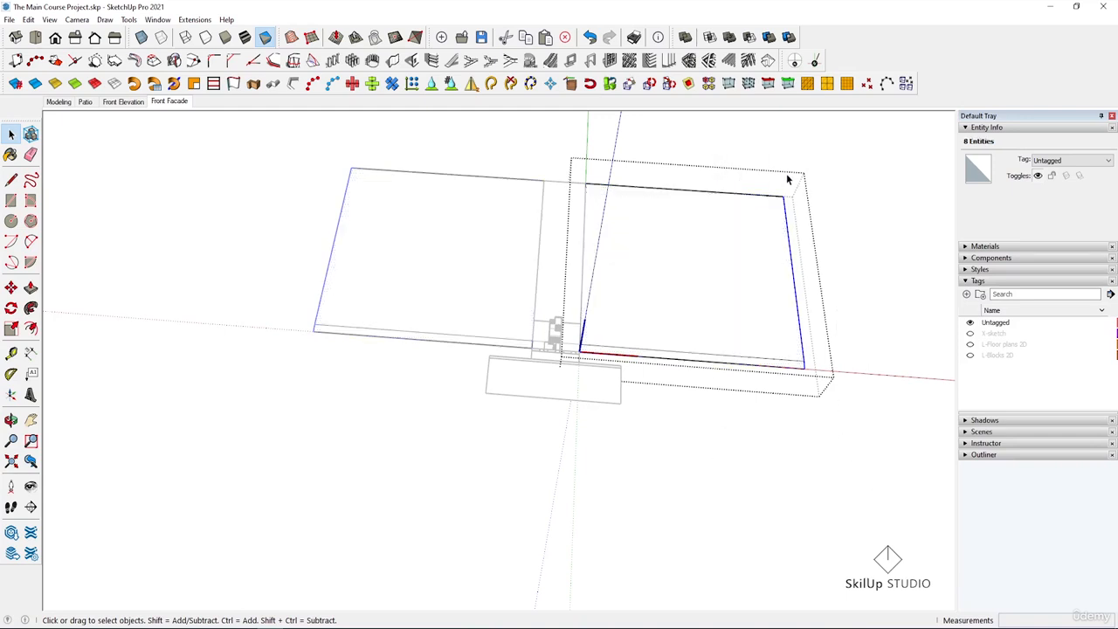
key("m")
left_click(757, 413)
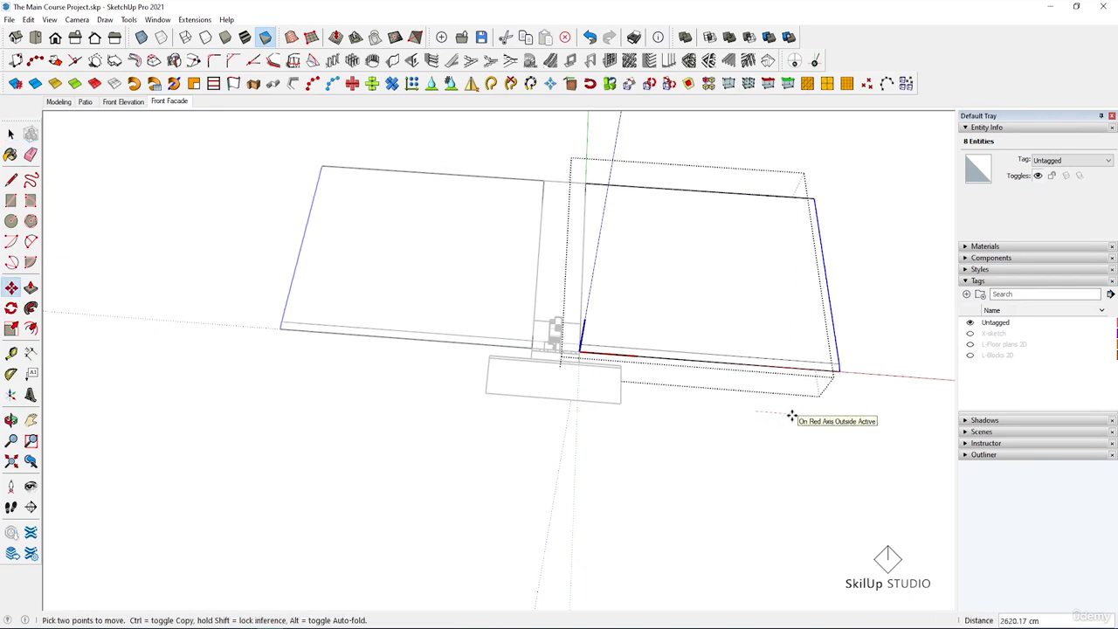
type("5000")
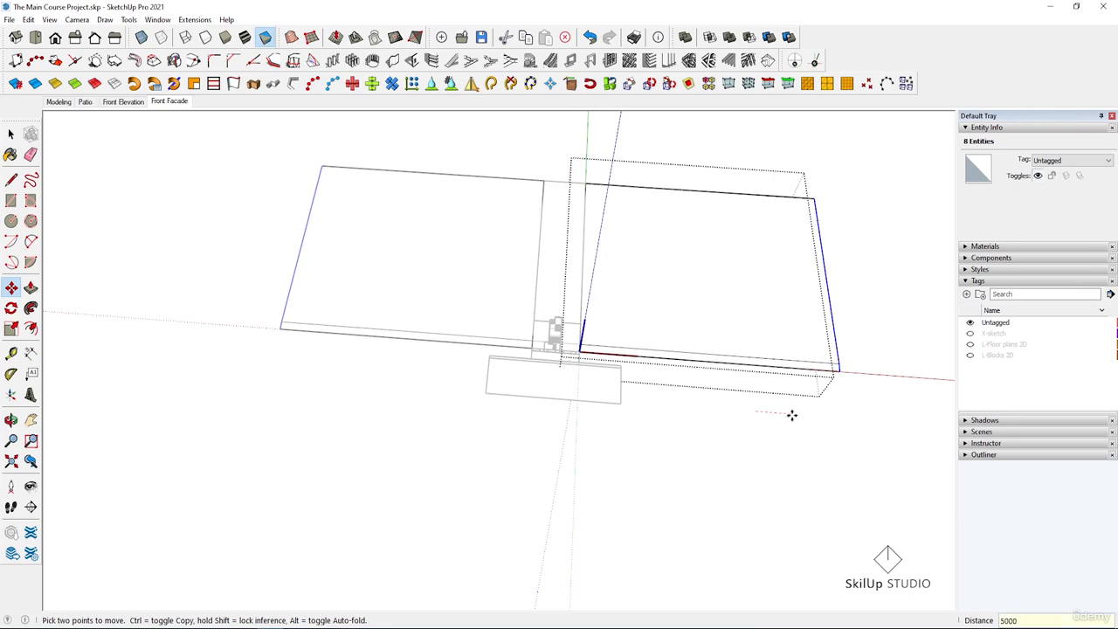
key("Return")
key("space")
left_click(792, 415)
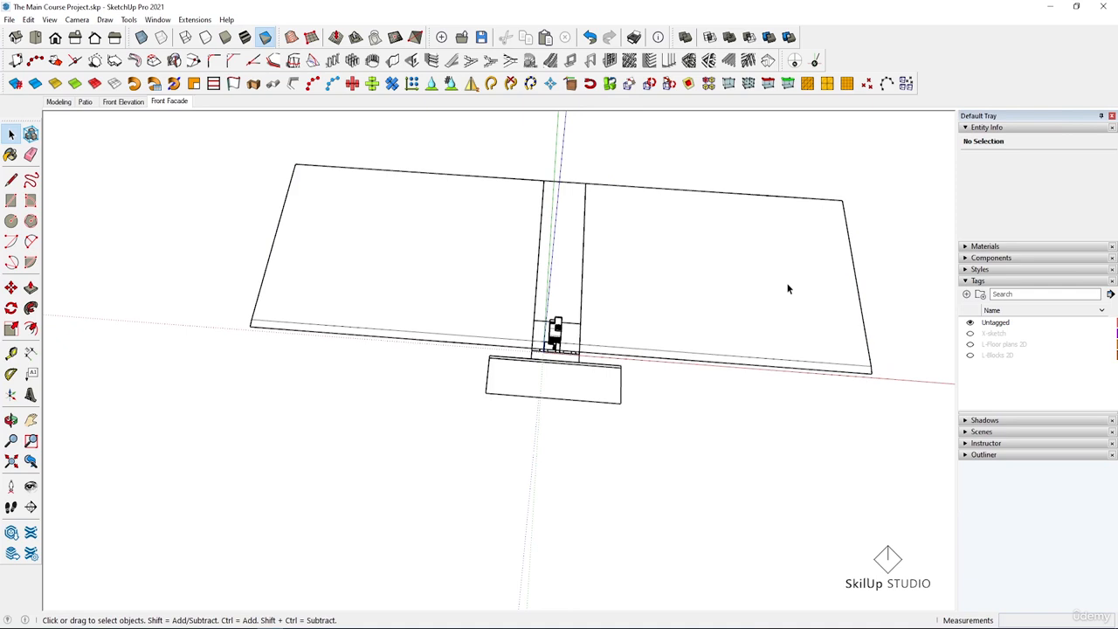
Inside the side ground component, rotate a copy of the 15800 cm outer edge about its rear corner onto the rear edge.
double_click(788, 289)
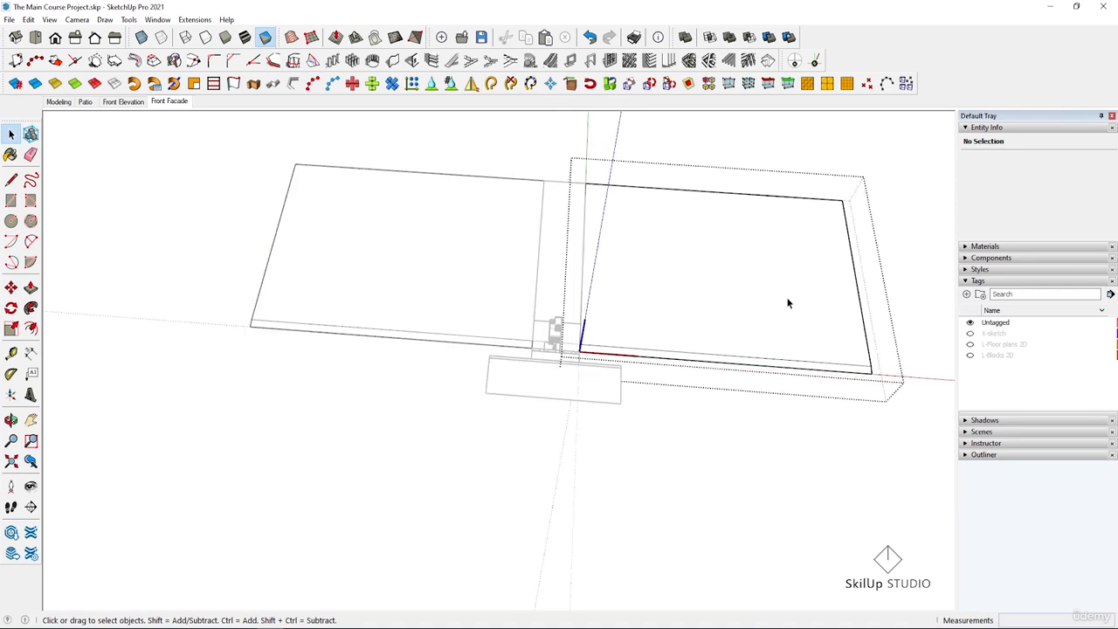
left_click(847, 223)
key("q")
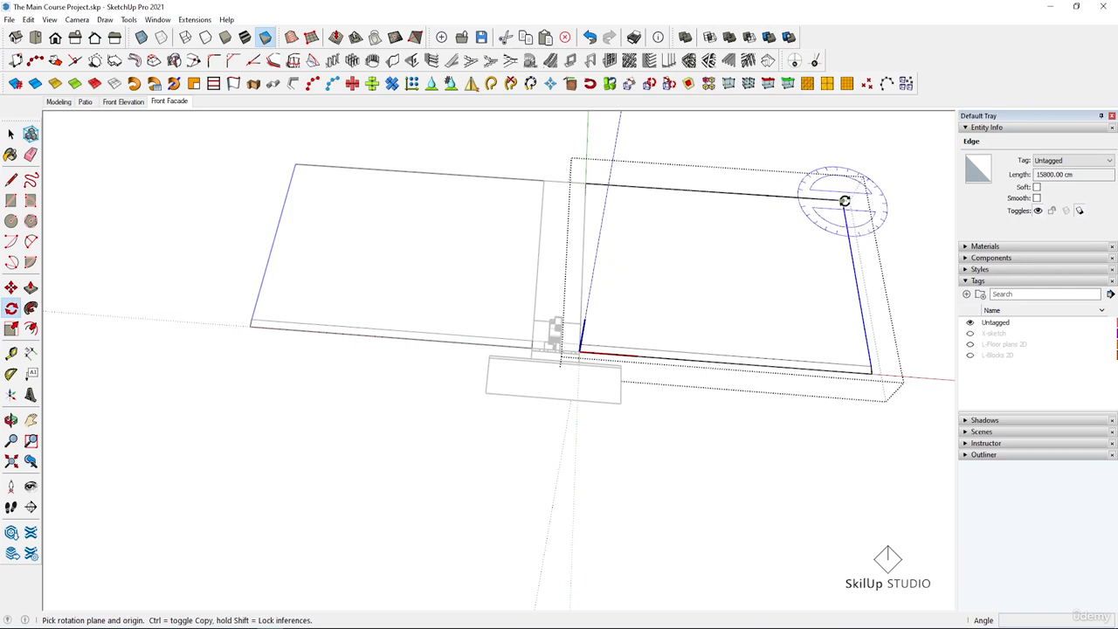
left_click(844, 202)
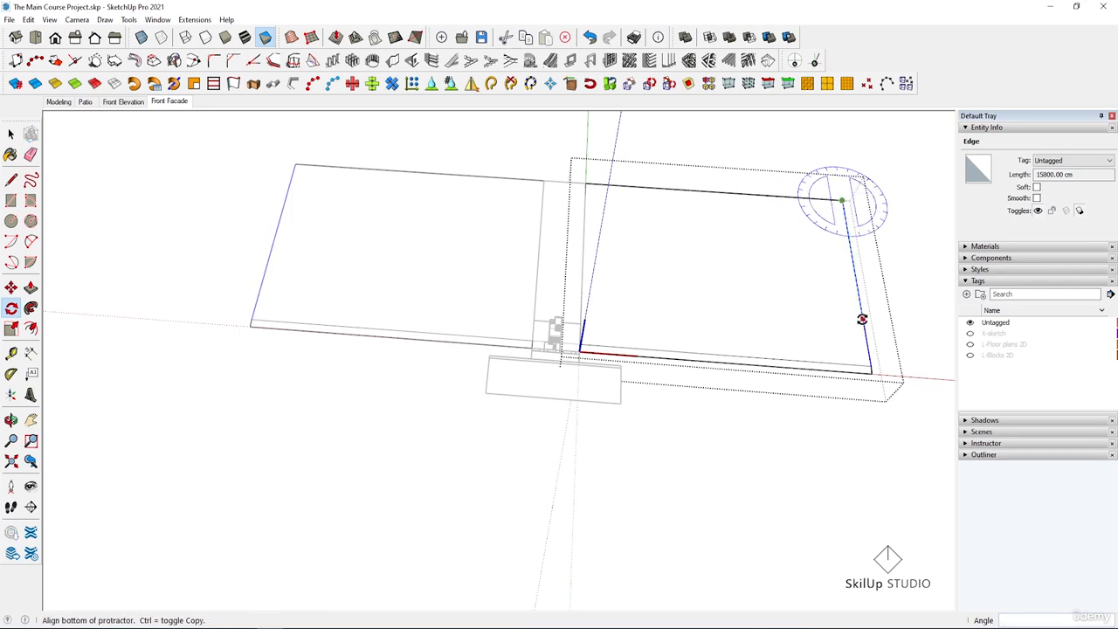
left_click(863, 319)
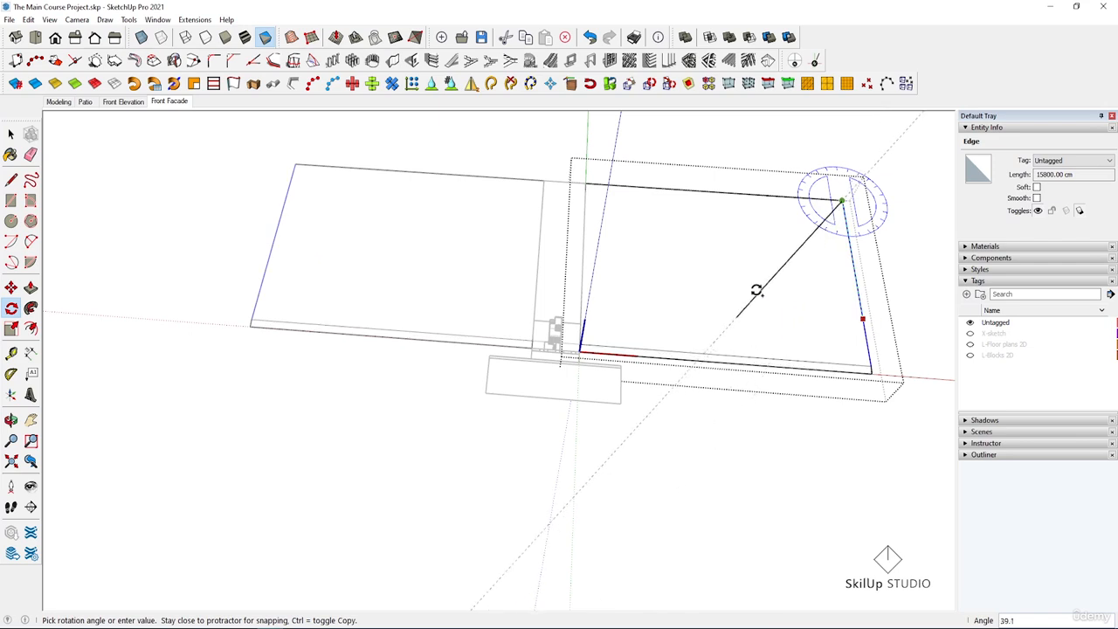
left_click(715, 194)
key("ctrl+t")
key("space")
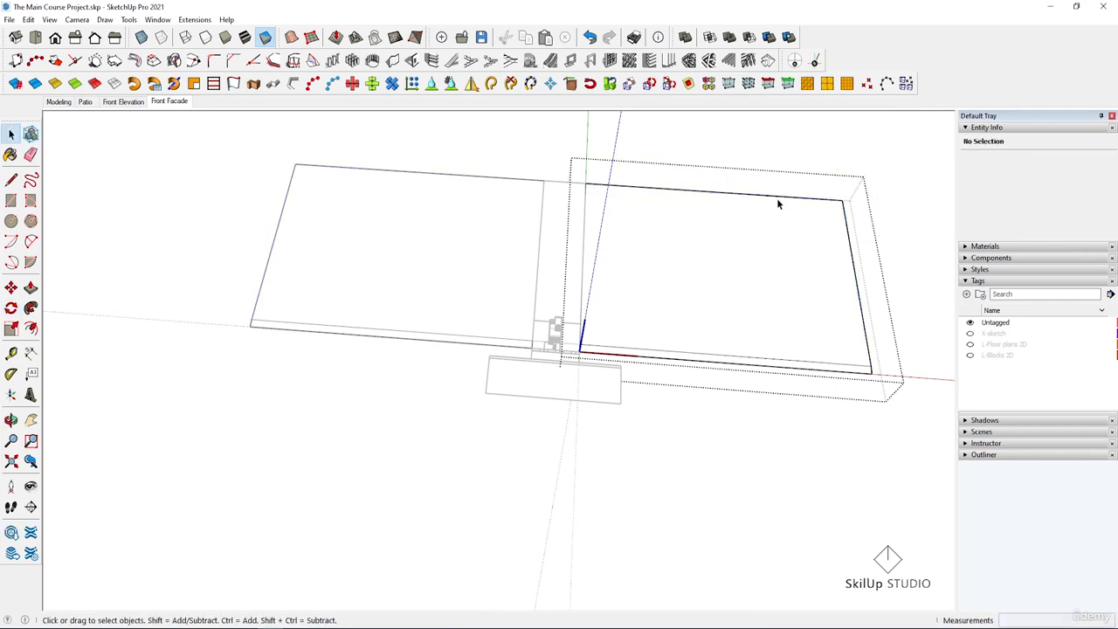
left_click(778, 199)
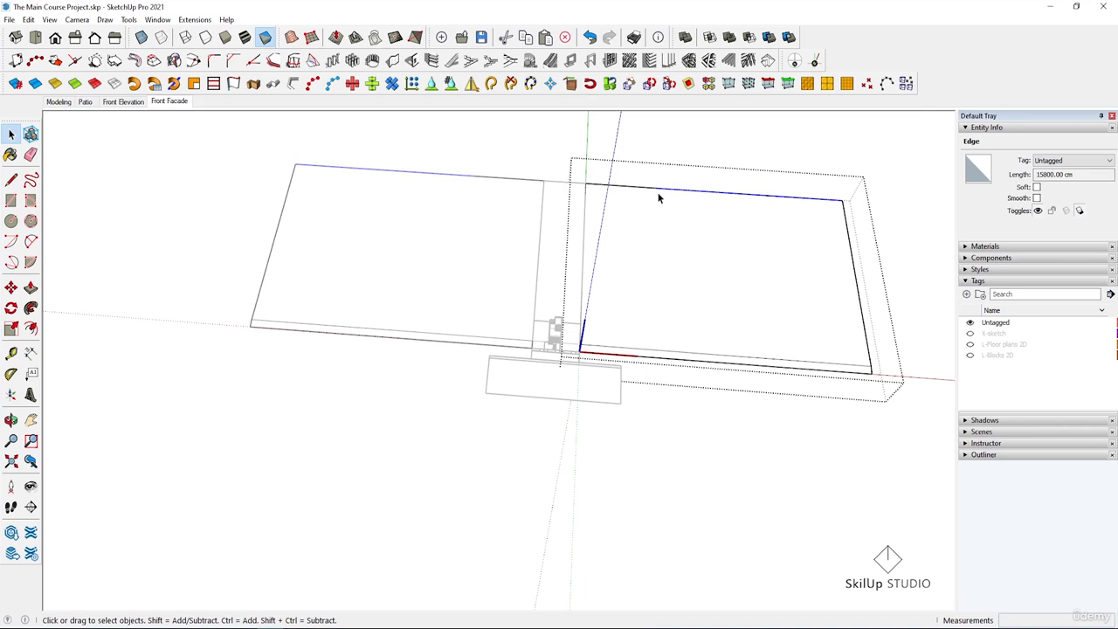
key("Escape")
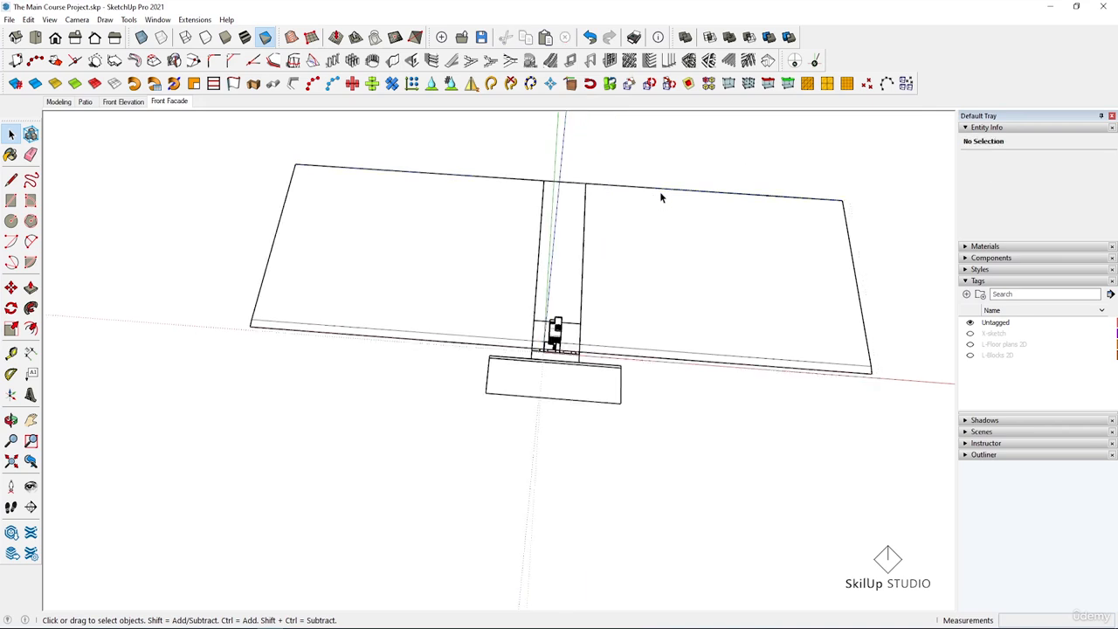
Try a tangent arc from the split point on the rear edge to the outer end of the front slope line.
key("a")
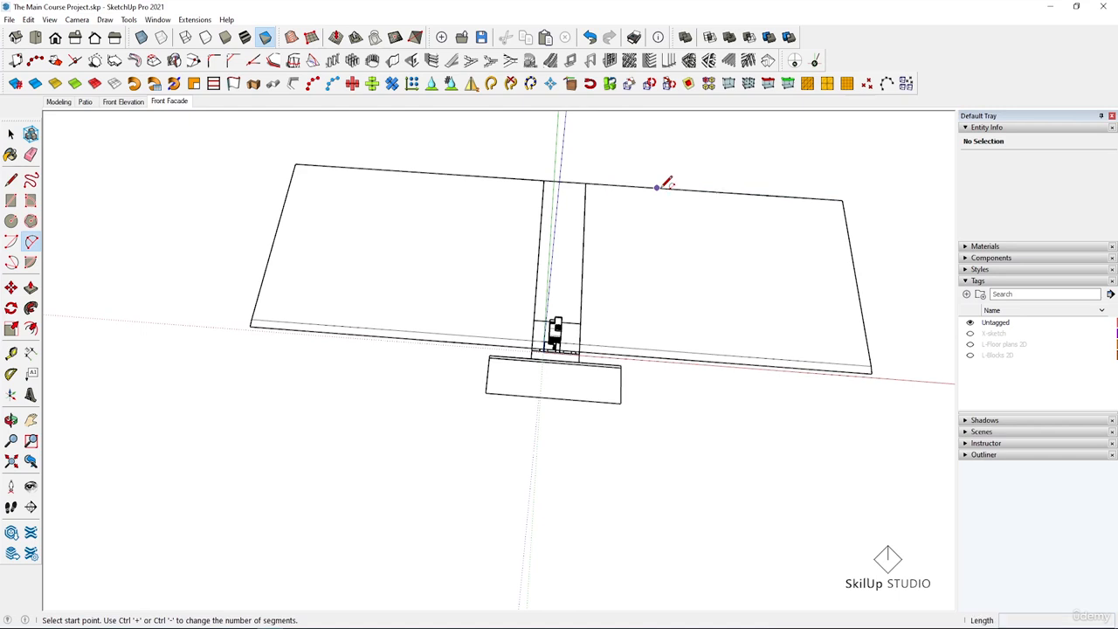
left_click(657, 187)
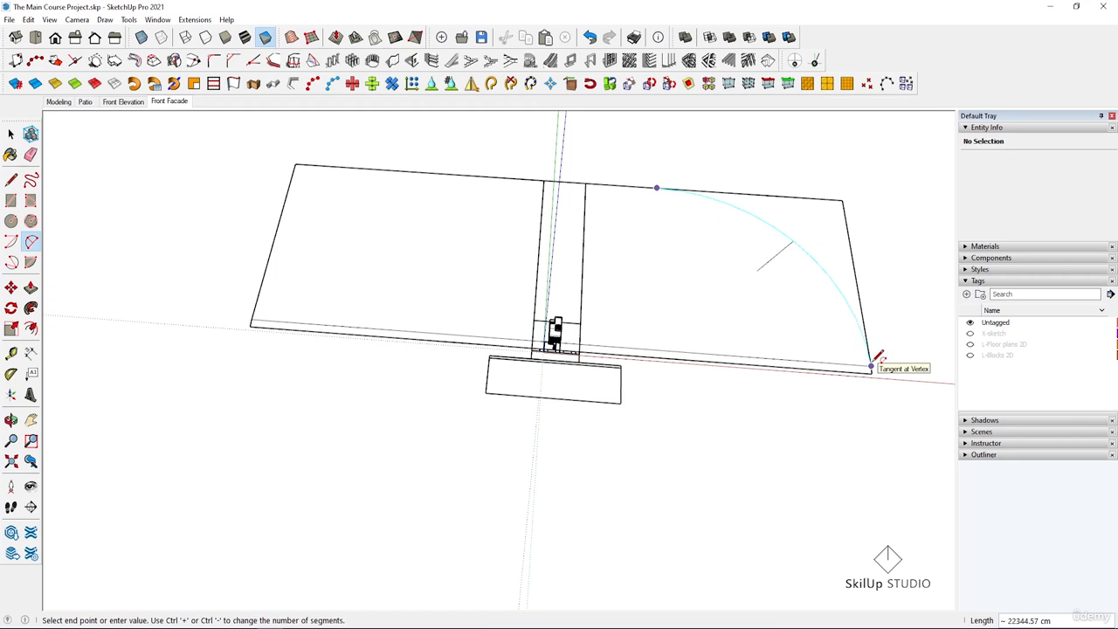
left_click(873, 363)
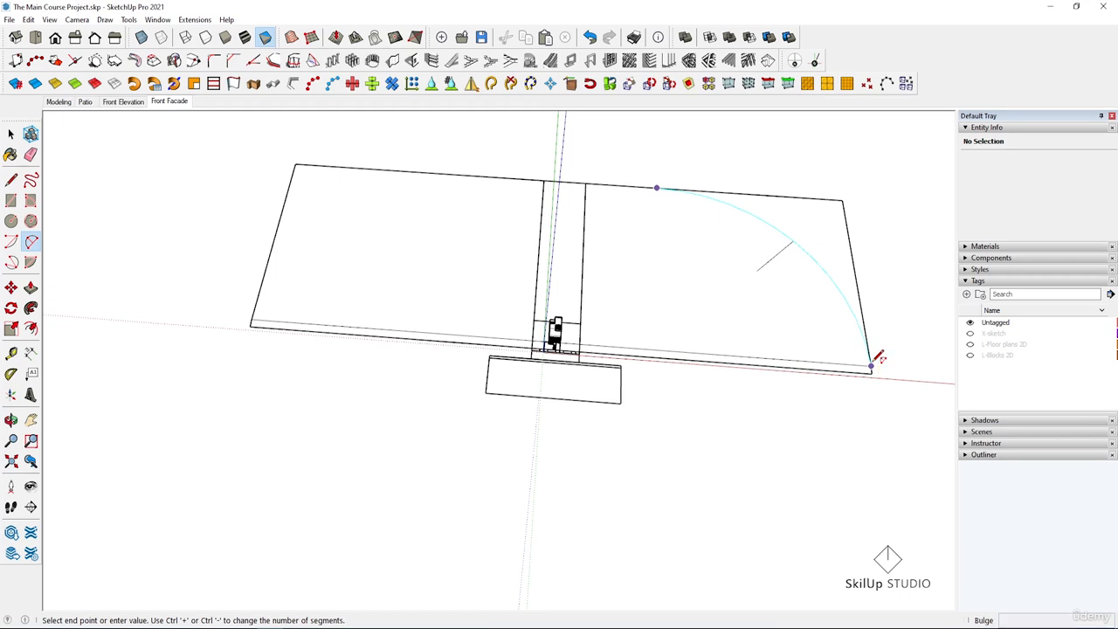
left_click(878, 359)
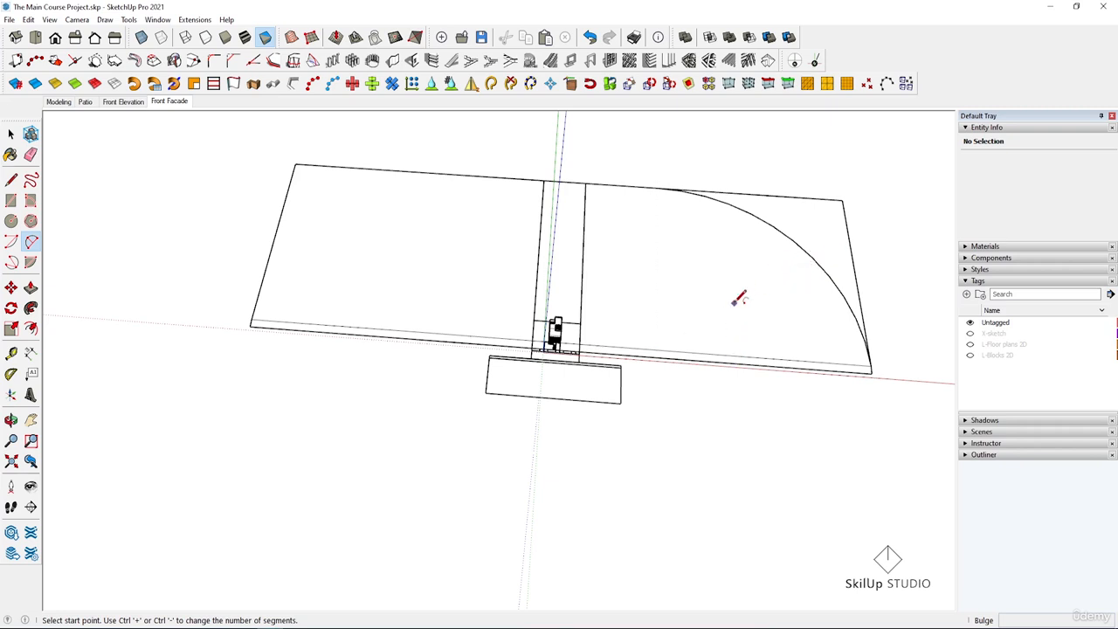
key("ctrl+z")
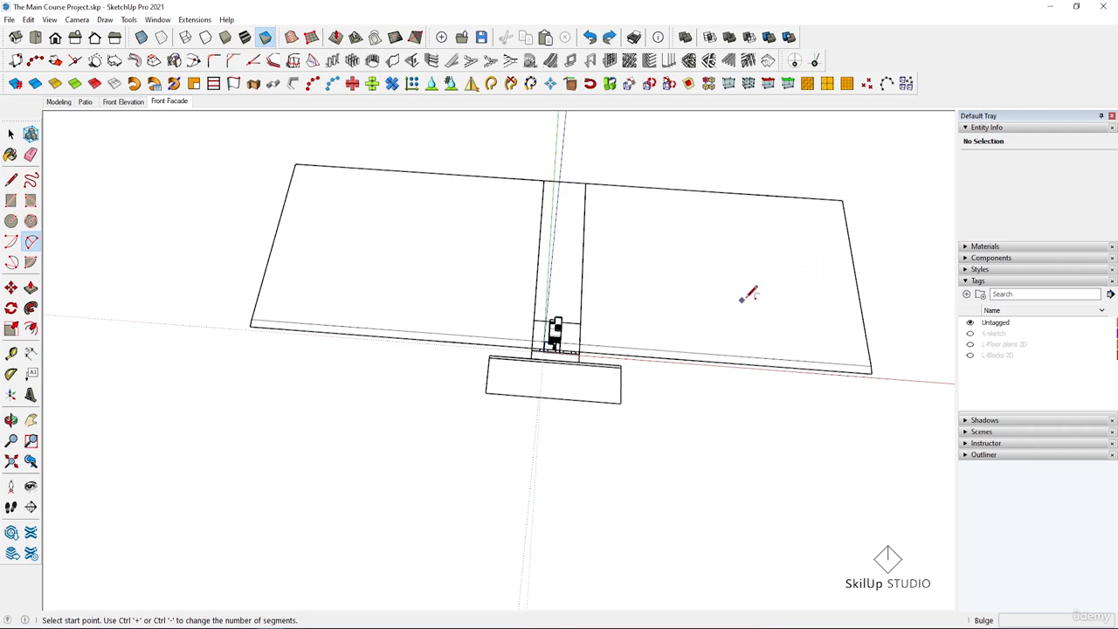
left_click(658, 188)
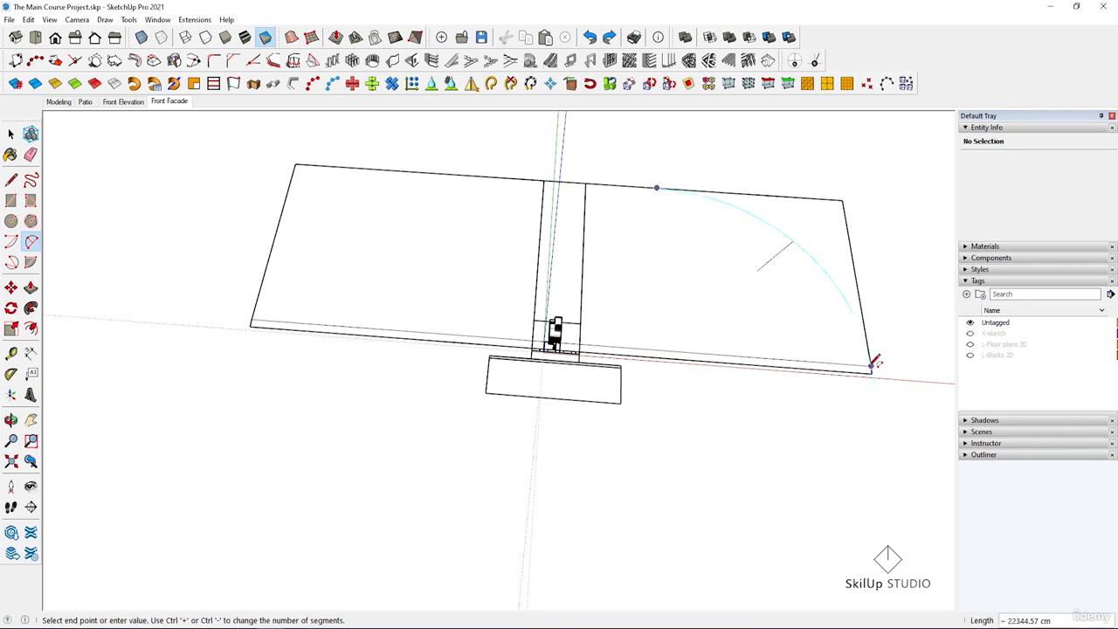
key("Escape")
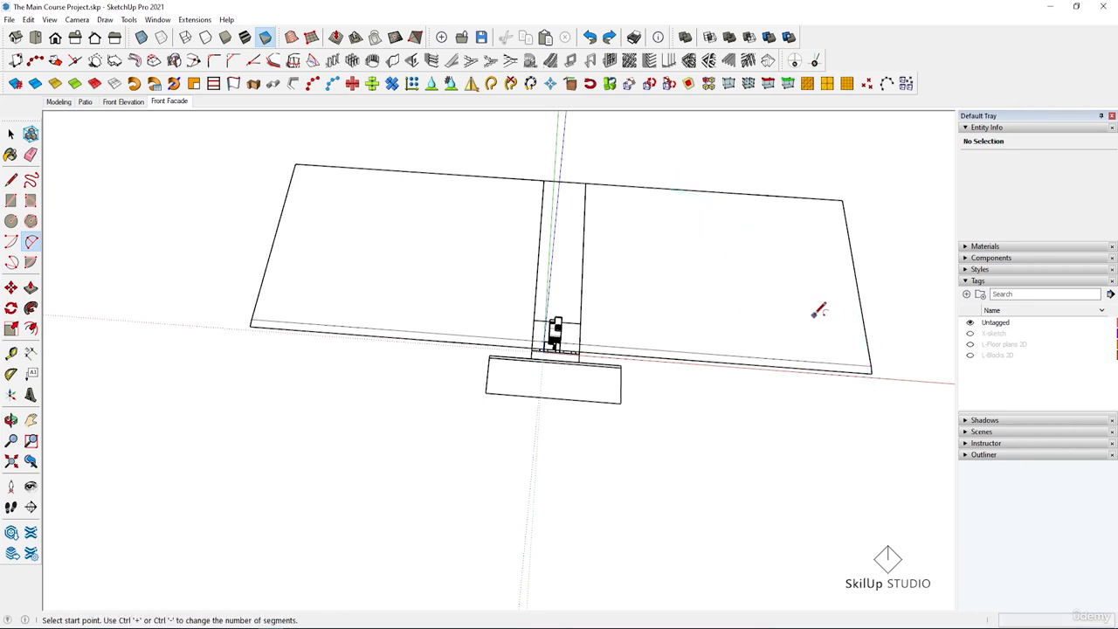
Draw a 24-segment tangent arc from the rear edge's split point to the outer end of the front slope line.
key("space")
key("a")
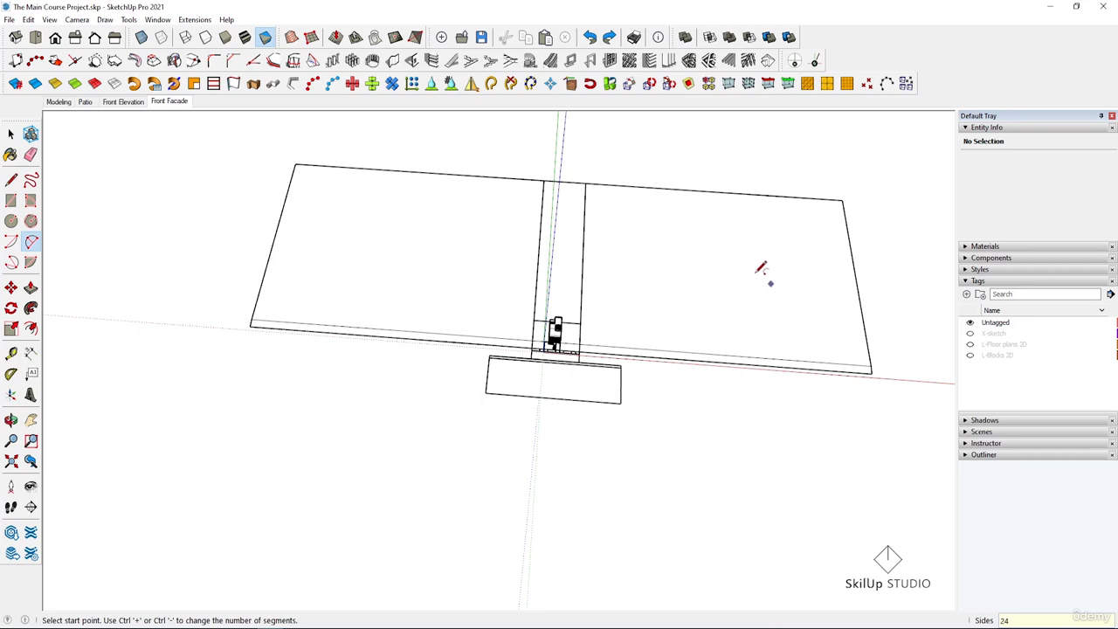
left_click(657, 188)
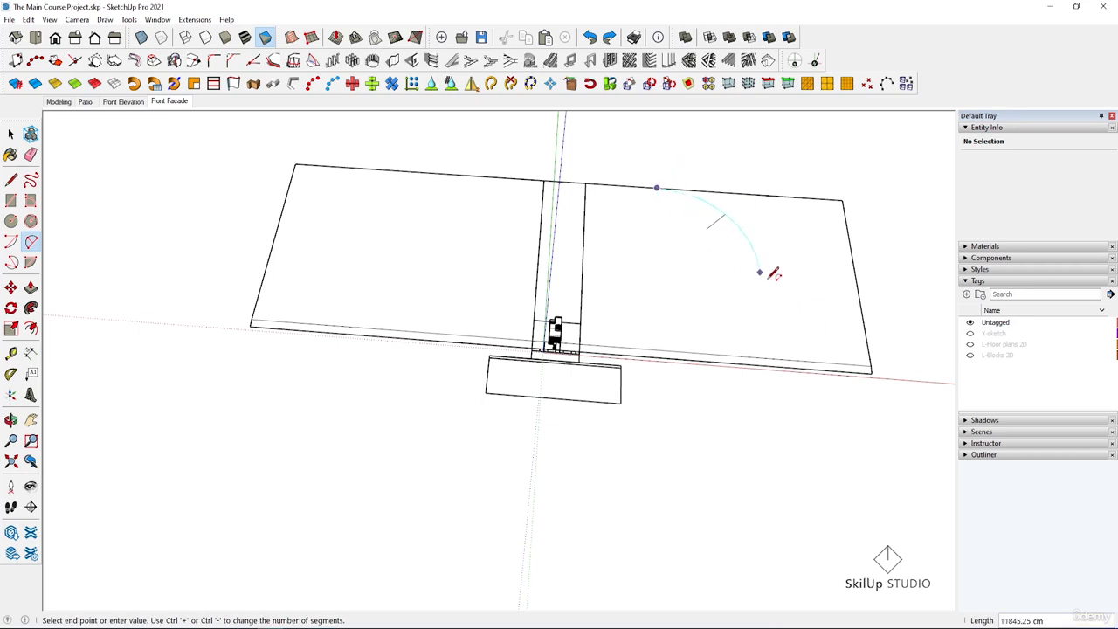
left_click(872, 364)
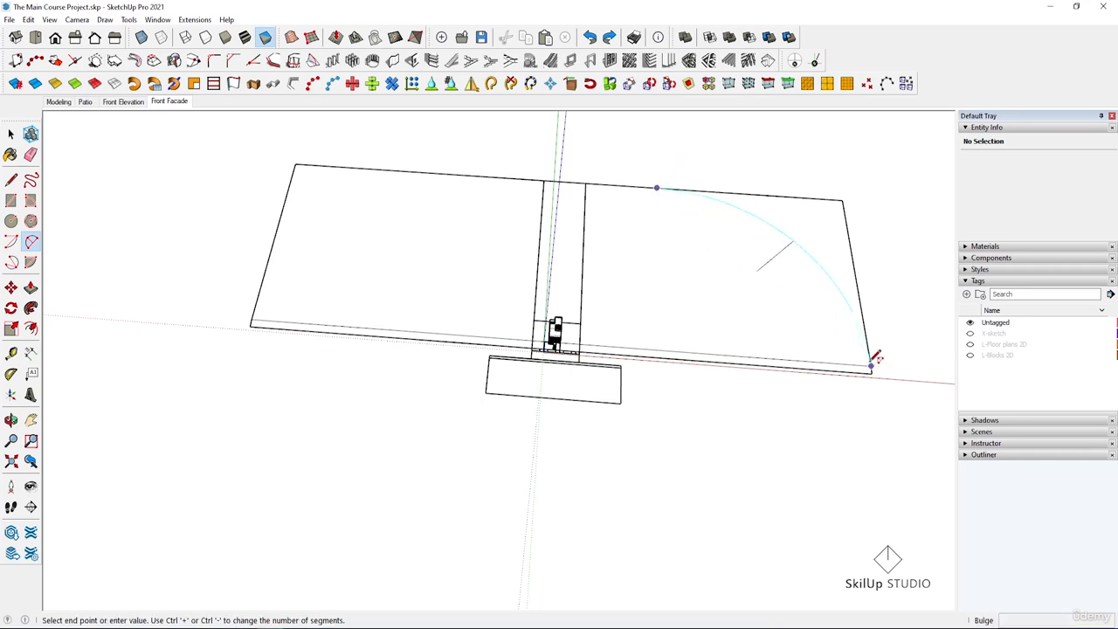
left_click(876, 358)
key("space")
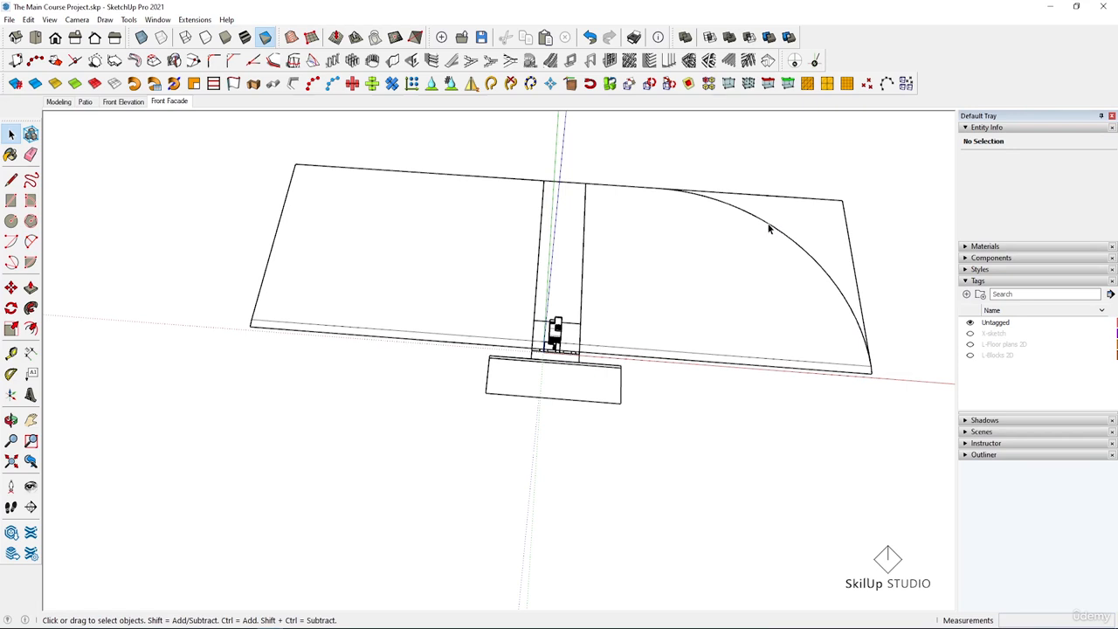
Mirror a copy of the arc to the opposite side ground about the midpoint of the central strip's rear edge.
left_click(769, 225)
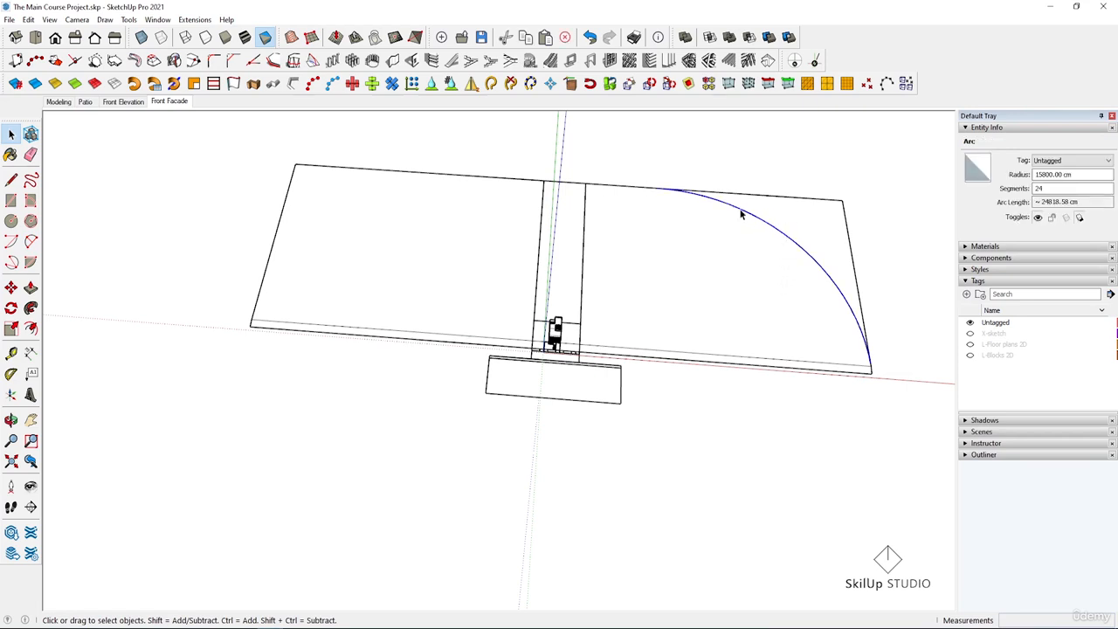
key("m")
key("ctrl")
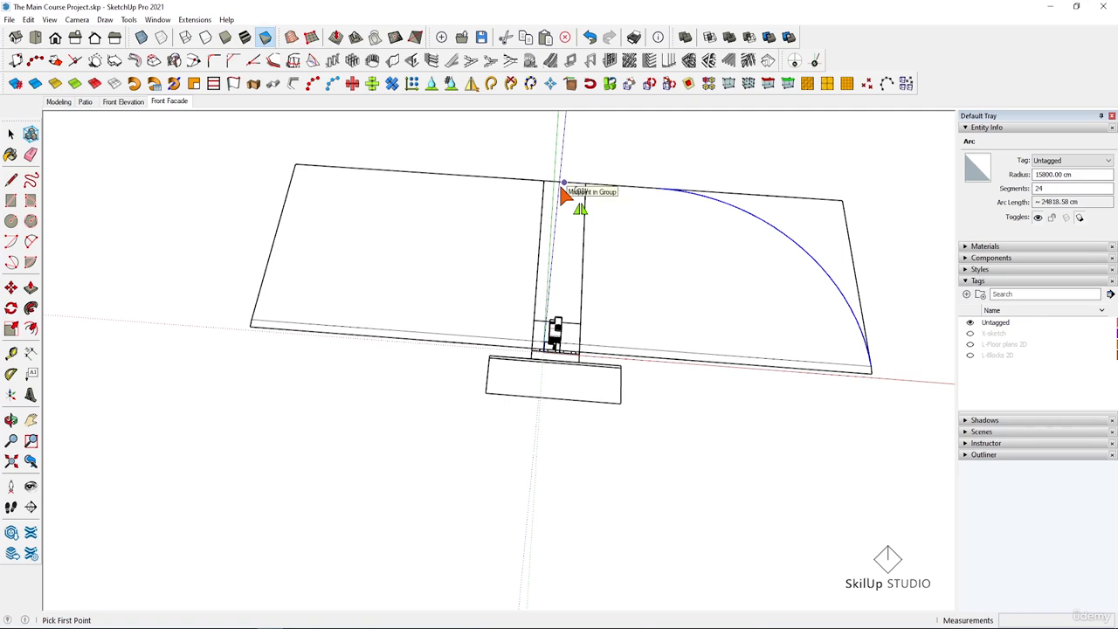
left_click(563, 183)
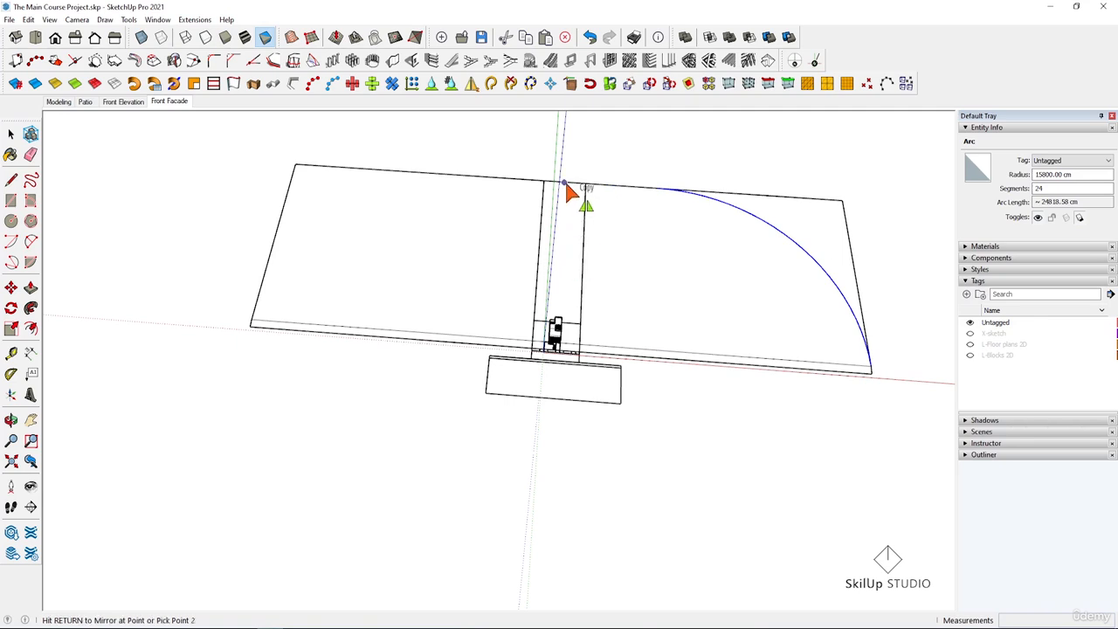
left_click(574, 150)
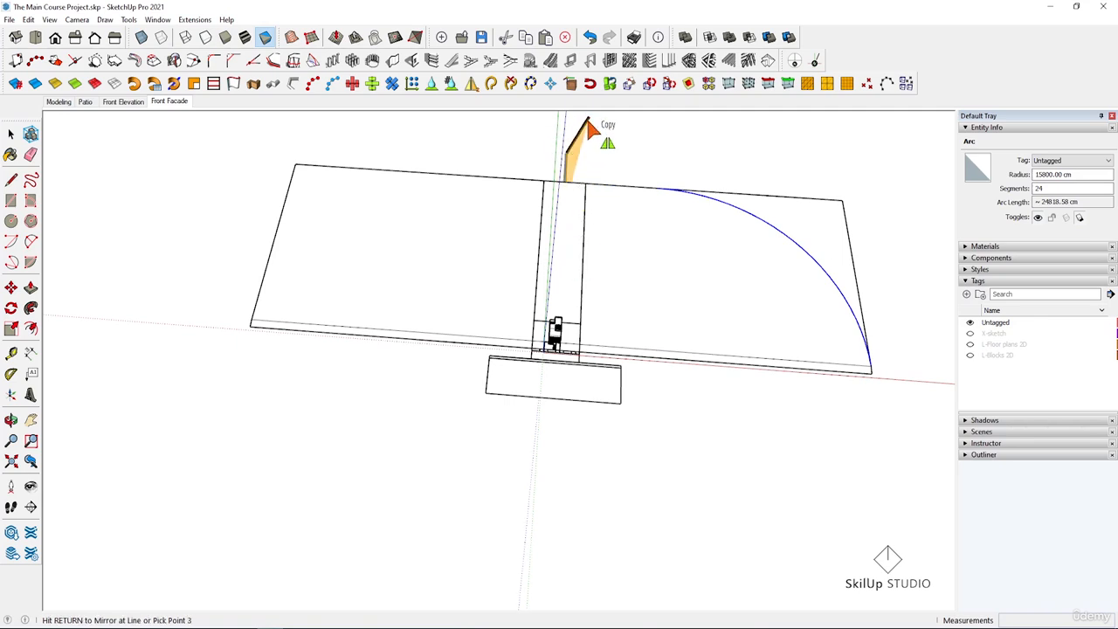
key("o")
middle_click_drag(575, 131, 472, 147)
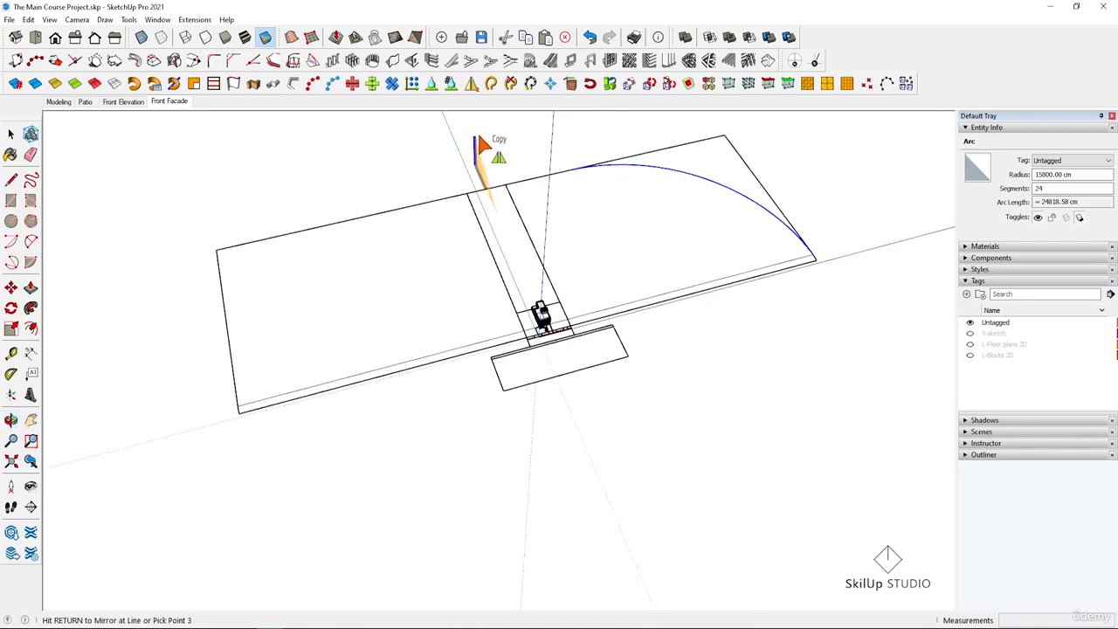
key("Return")
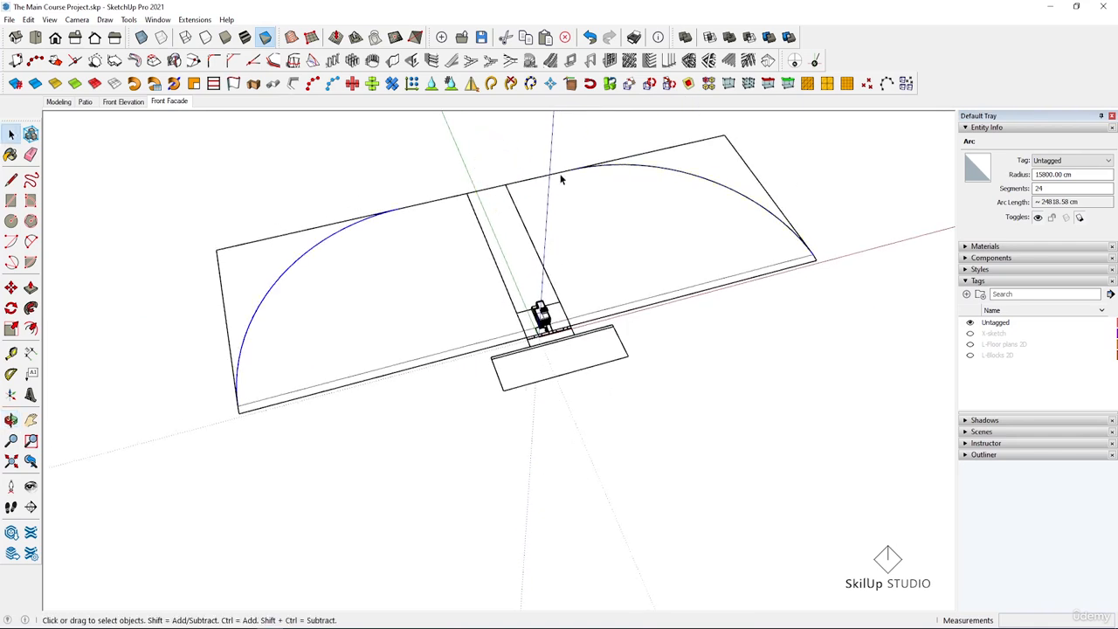
Join the rear ends of the two arcs with a straight line and select the whole connected outline.
key("l")
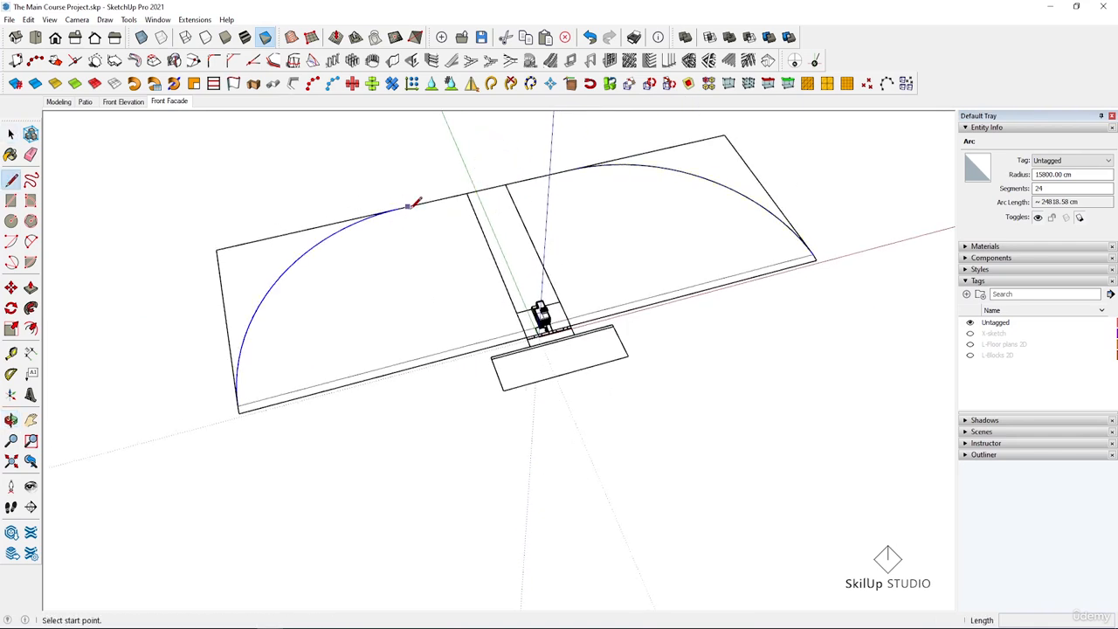
left_click(400, 207)
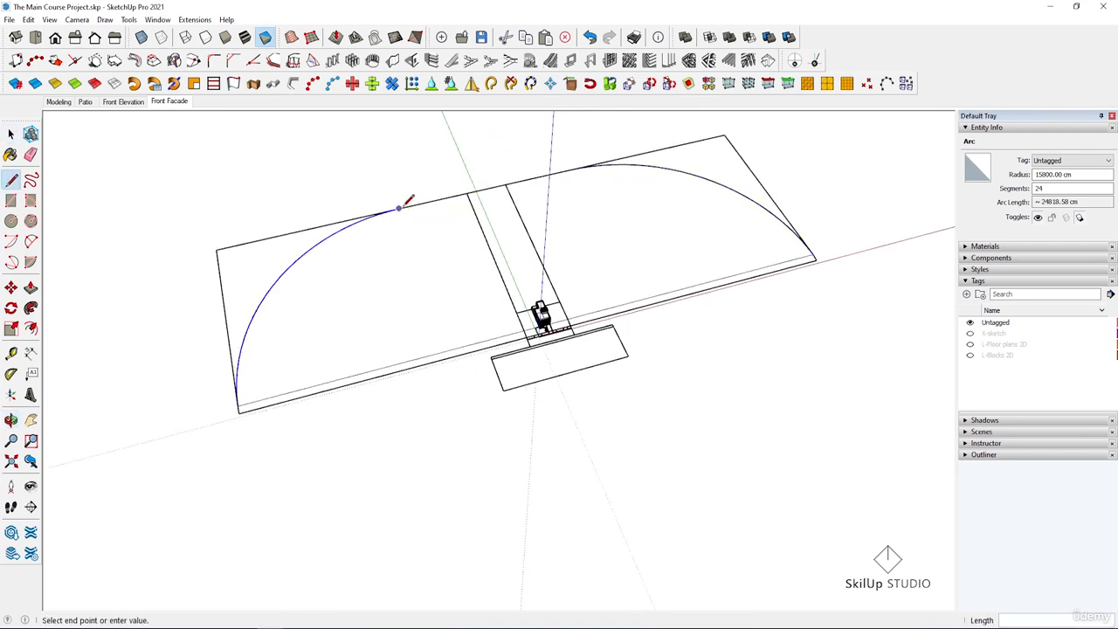
left_click(571, 167)
key("space")
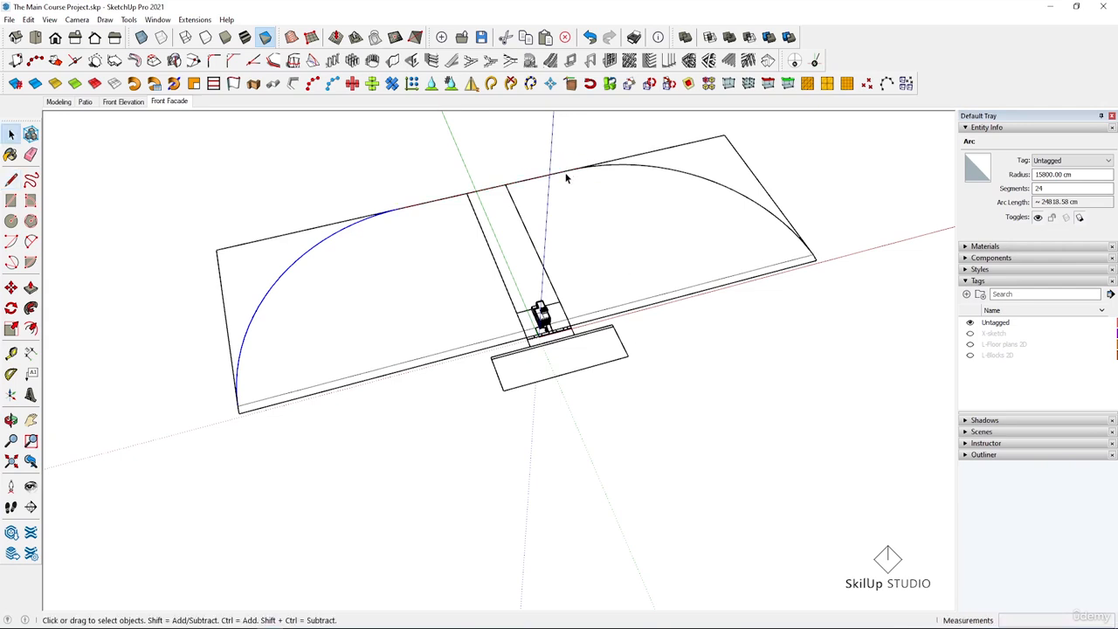
triple_click(568, 176)
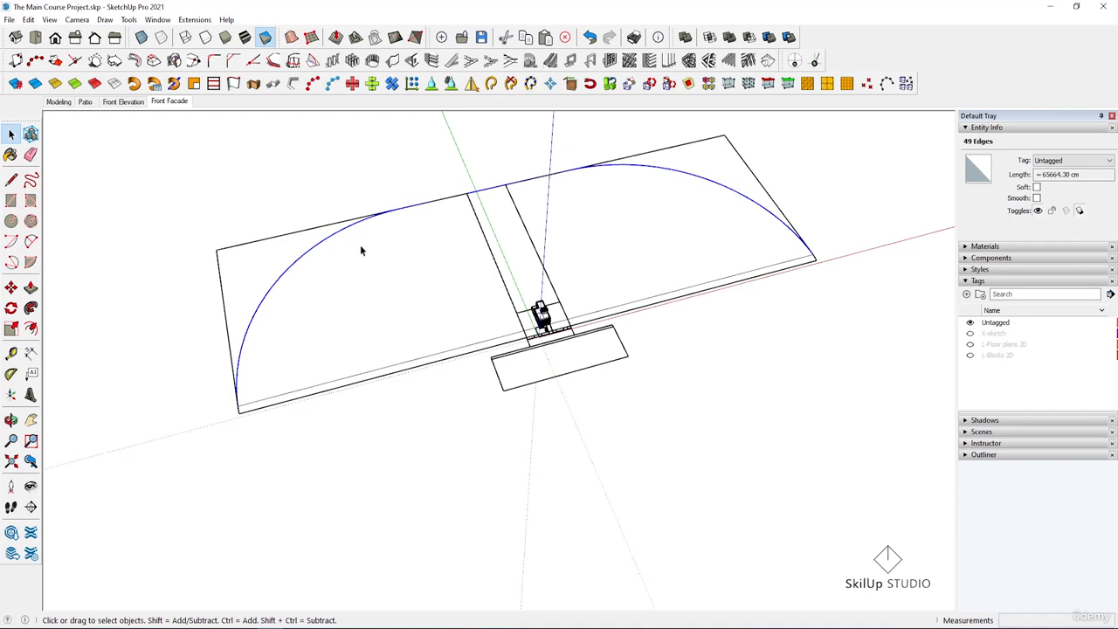
Weld the selected outline into a single curve and draw a 1100 cm vertical line up from its front end at the ground's outer corner.
left_click(491, 83)
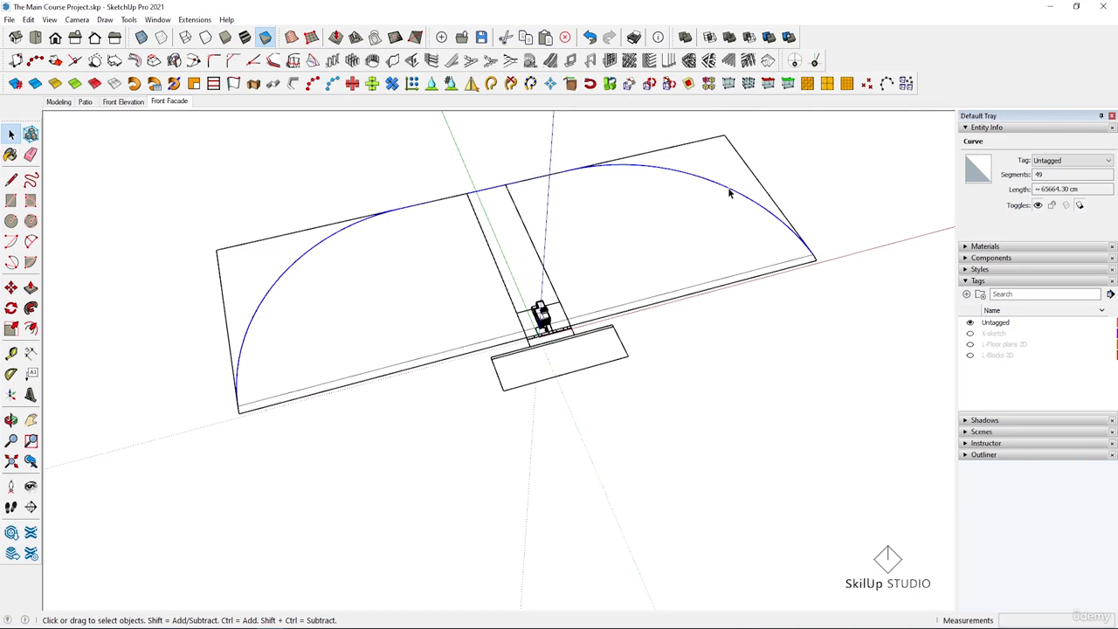
scroll(800, 268, "up", 5)
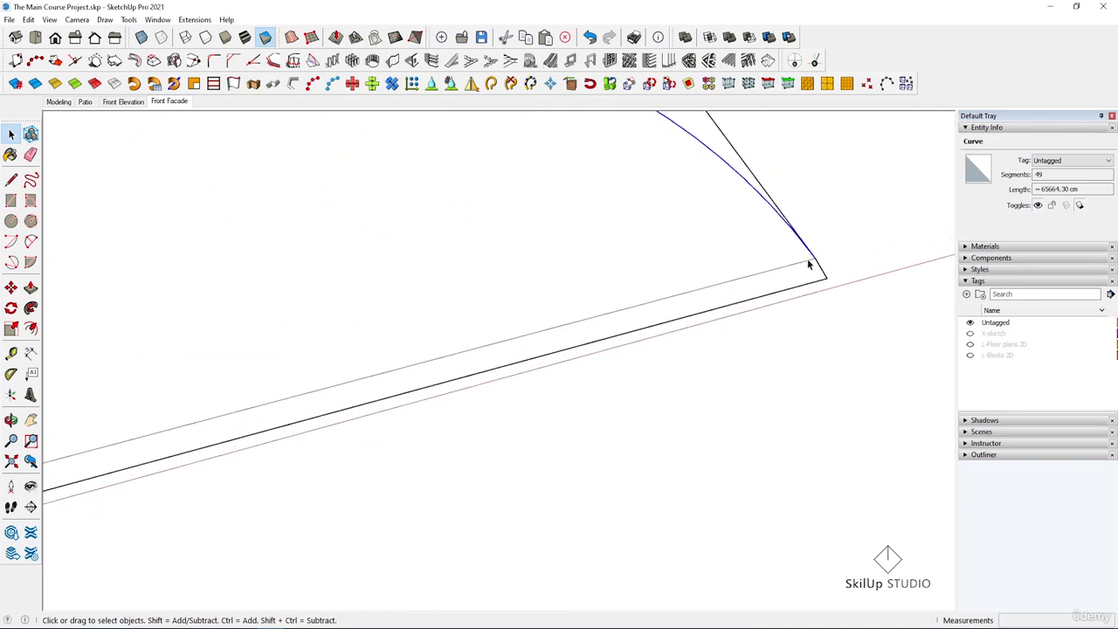
middle_click_drag(809, 327, 789, 267)
key("l")
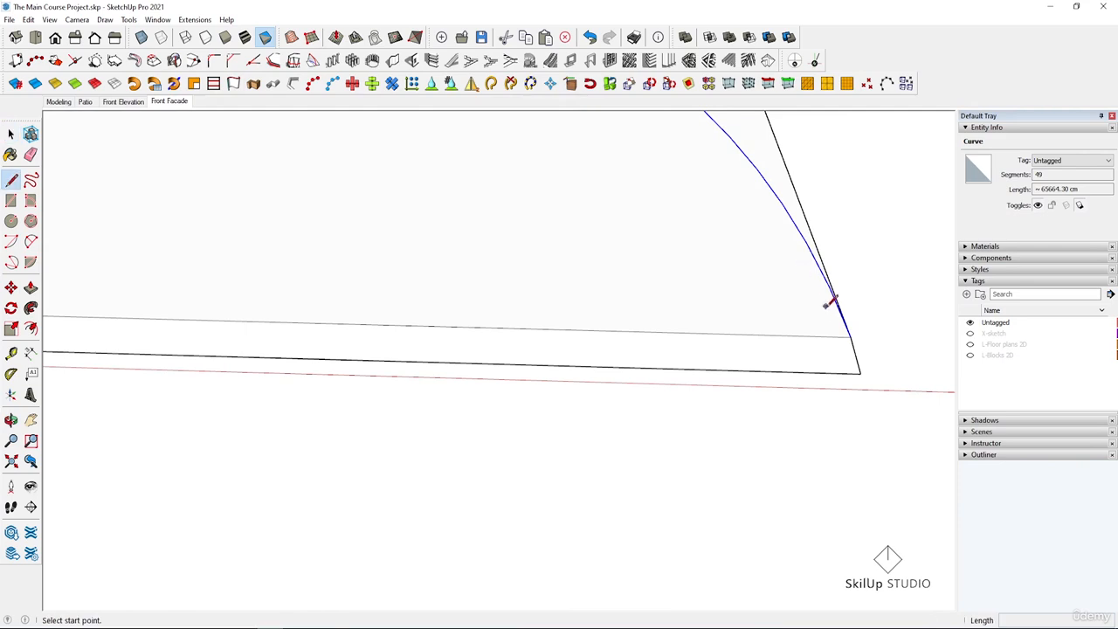
left_click(851, 336)
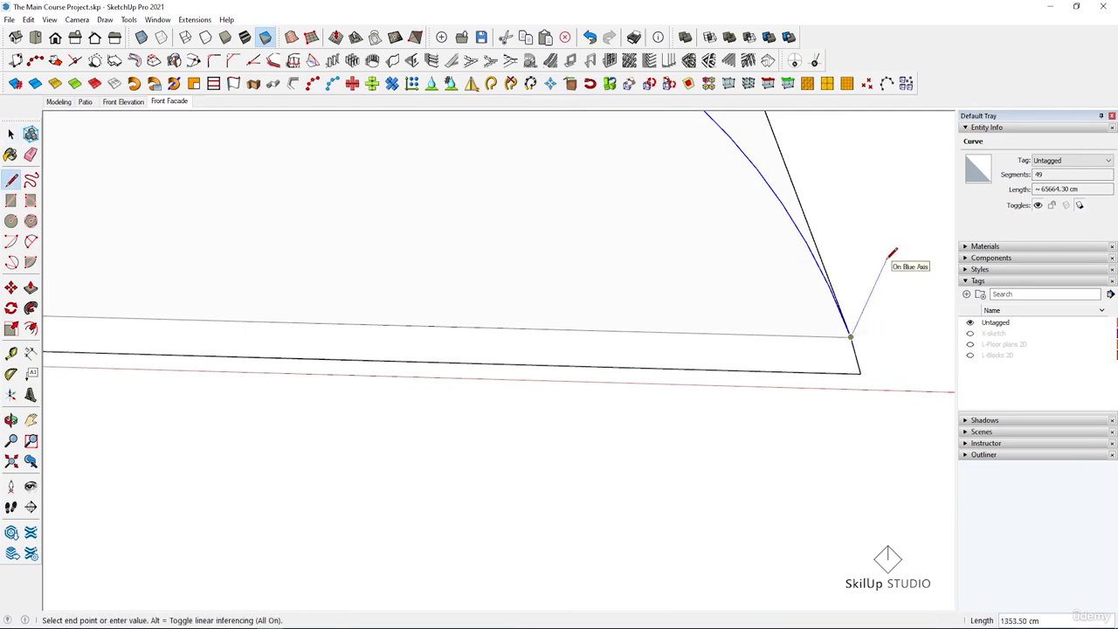
type("11")
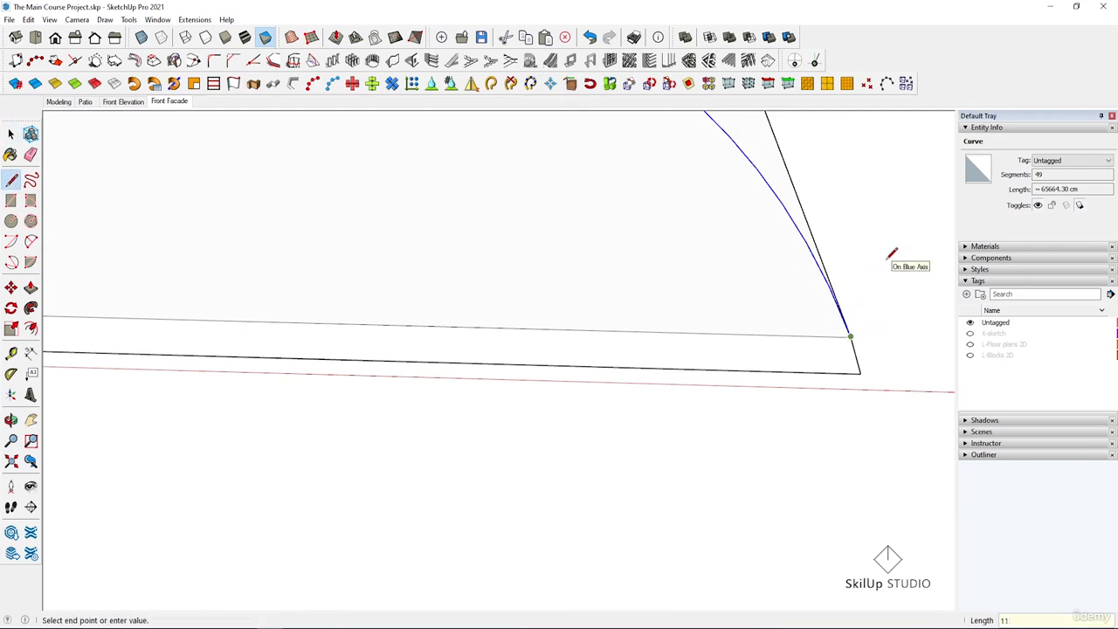
type("00")
key("Return")
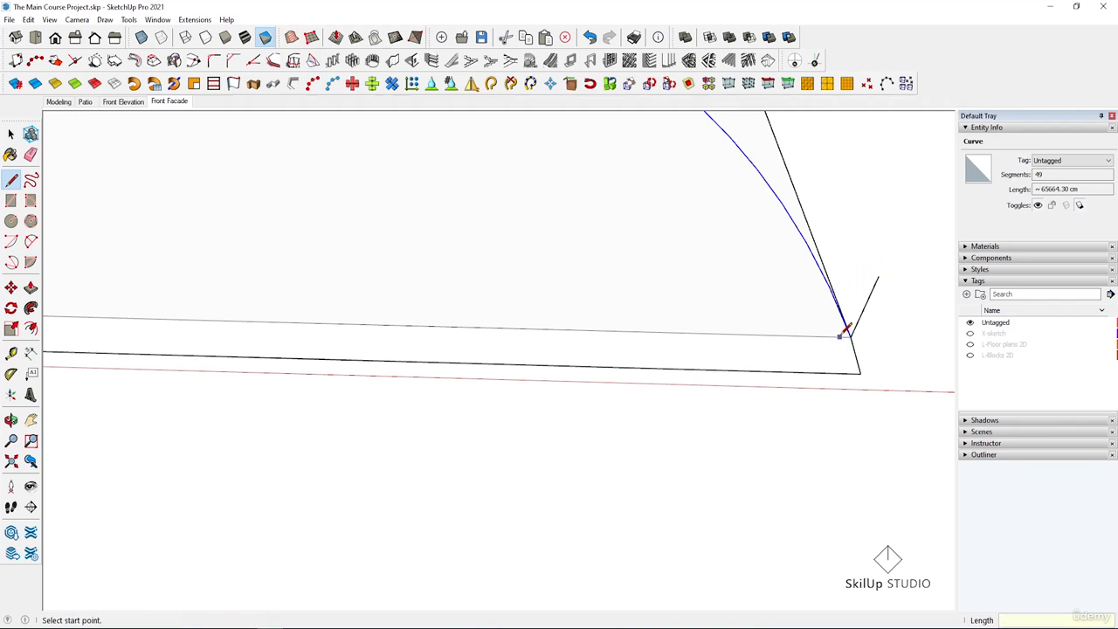
Draw a 3000 cm line inward along the front slope line from the curve's end and close the triangle to the vertical line's tip.
left_click(850, 335)
type("3000")
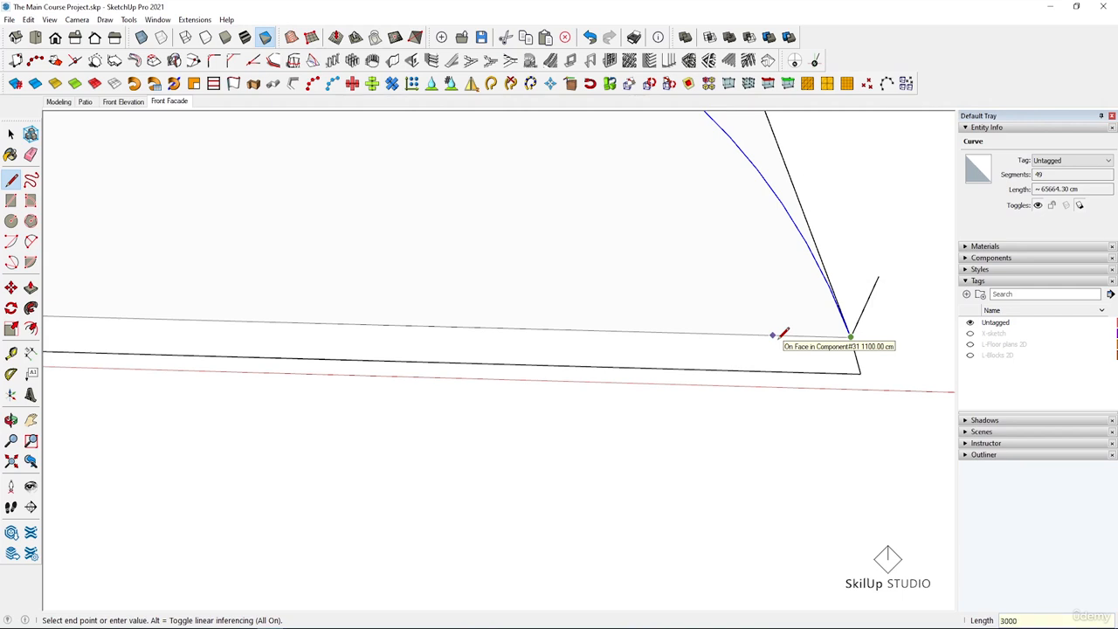
key("Return")
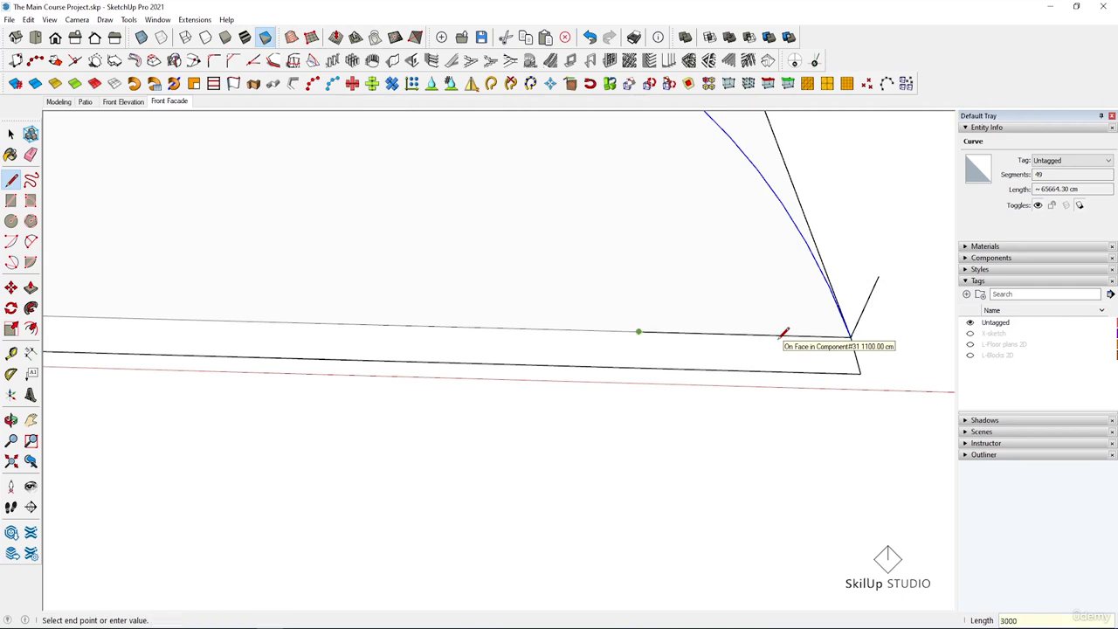
left_click(877, 277)
key("space")
Select the triangular profile face with its edges and make it a group.
scroll(825, 297, "down", 2)
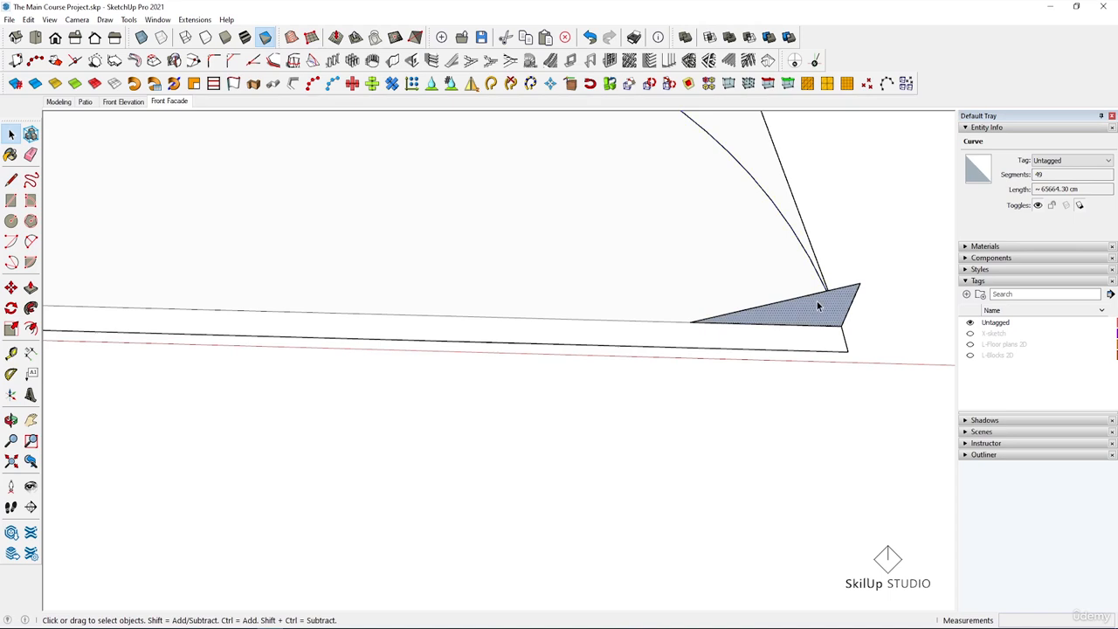
left_click(819, 306)
scroll(817, 307, "down", 5)
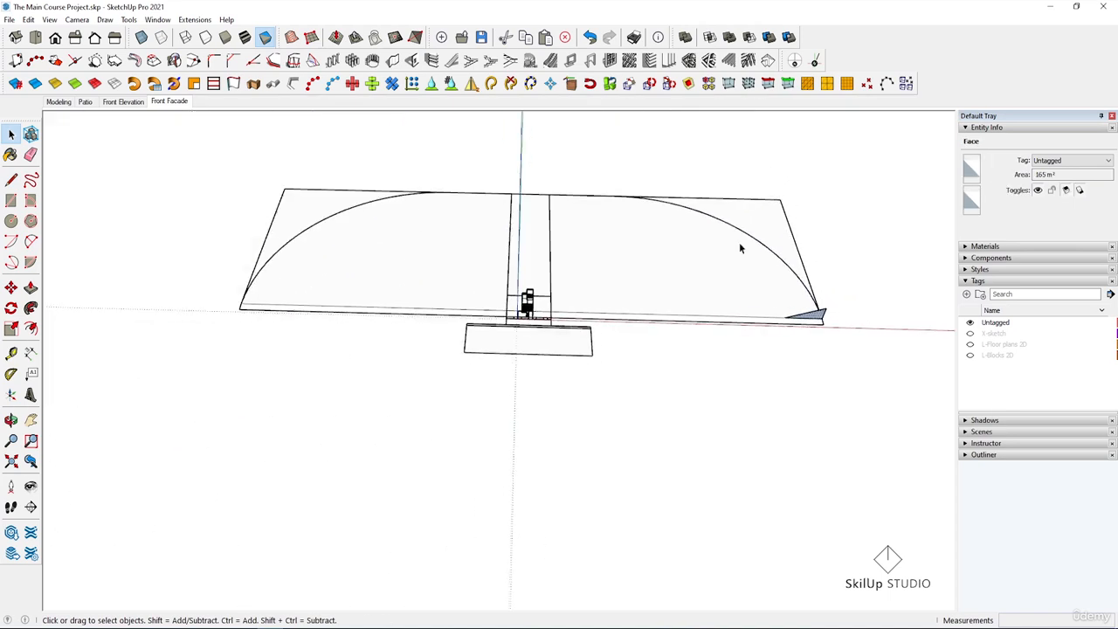
scroll(804, 316, "up", 3)
double_click(790, 336)
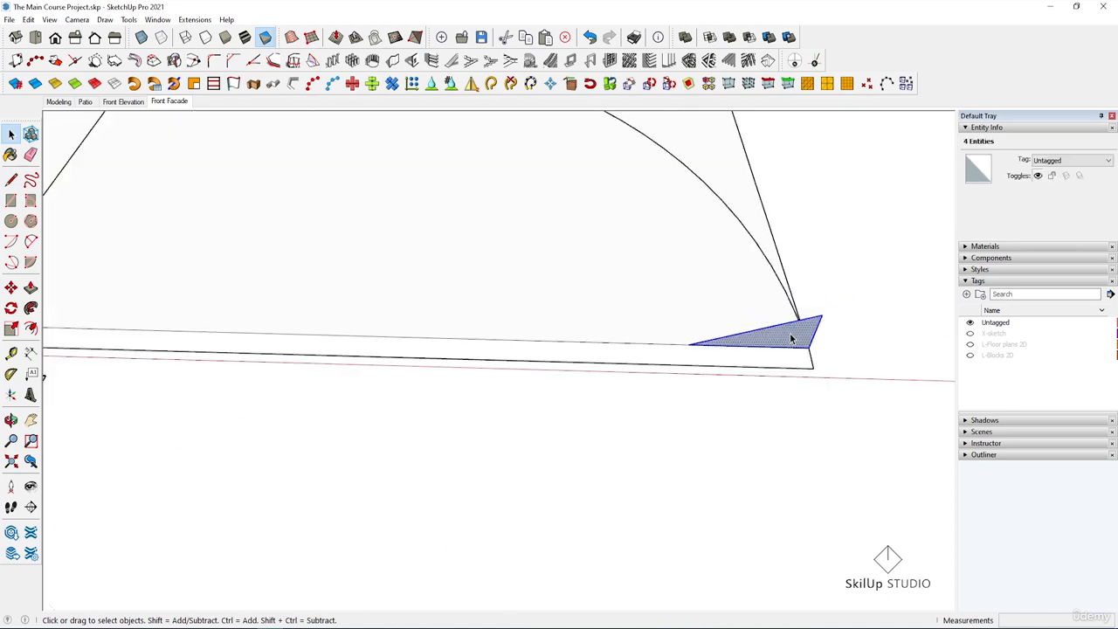
key("ctrl+g")
Sweep the triangular face inside its group along the welded boundary curve with Follow Me.
left_click(860, 261)
left_click(748, 233)
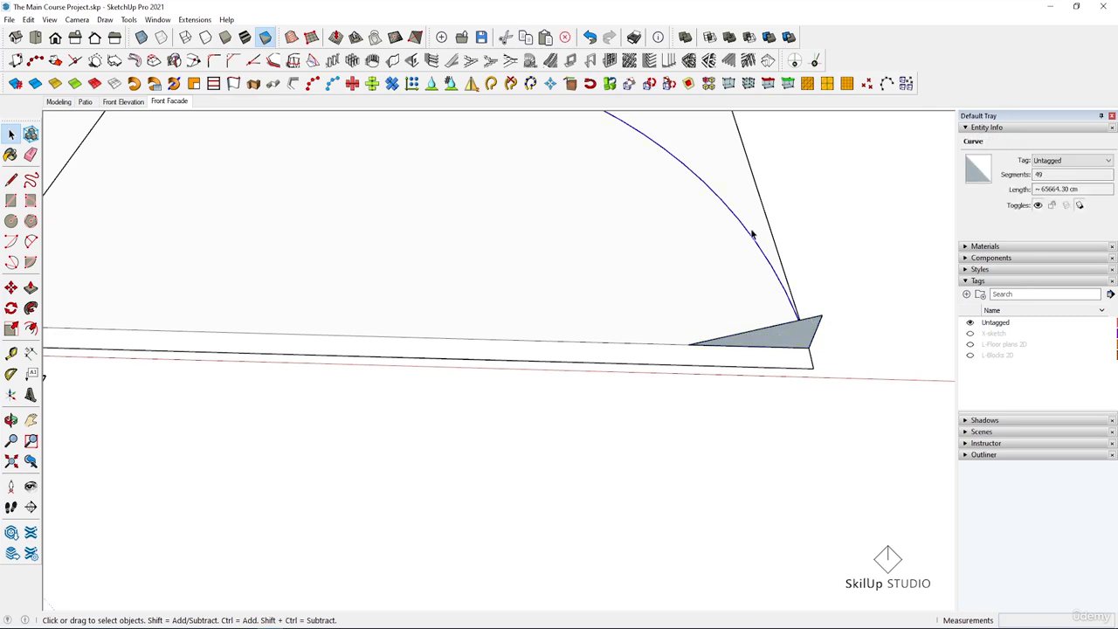
scroll(738, 236, "down", 2)
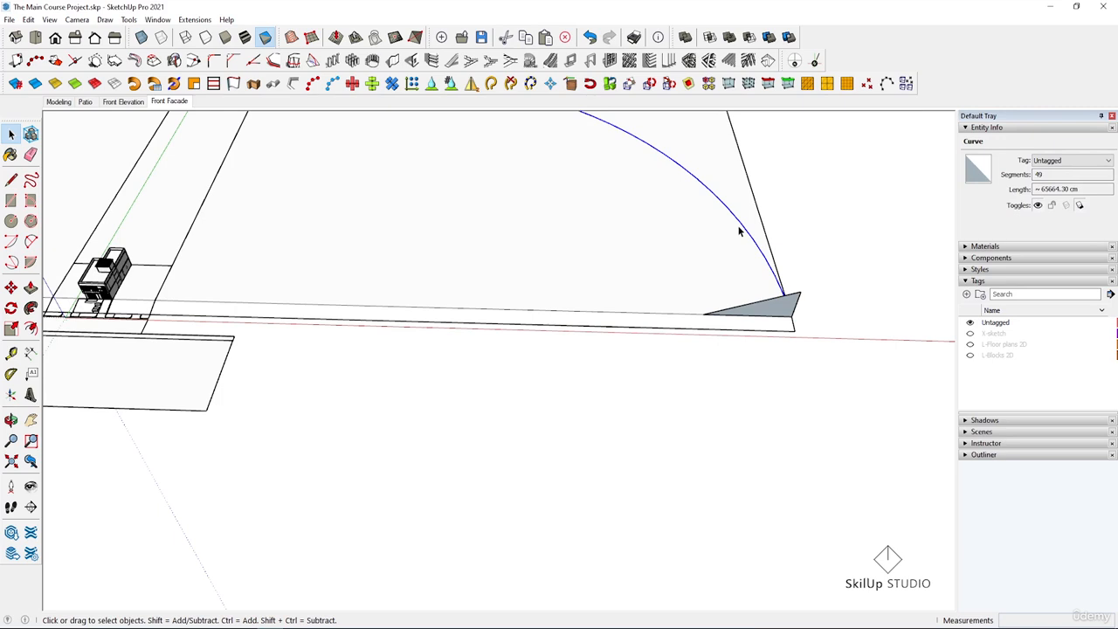
key("p")
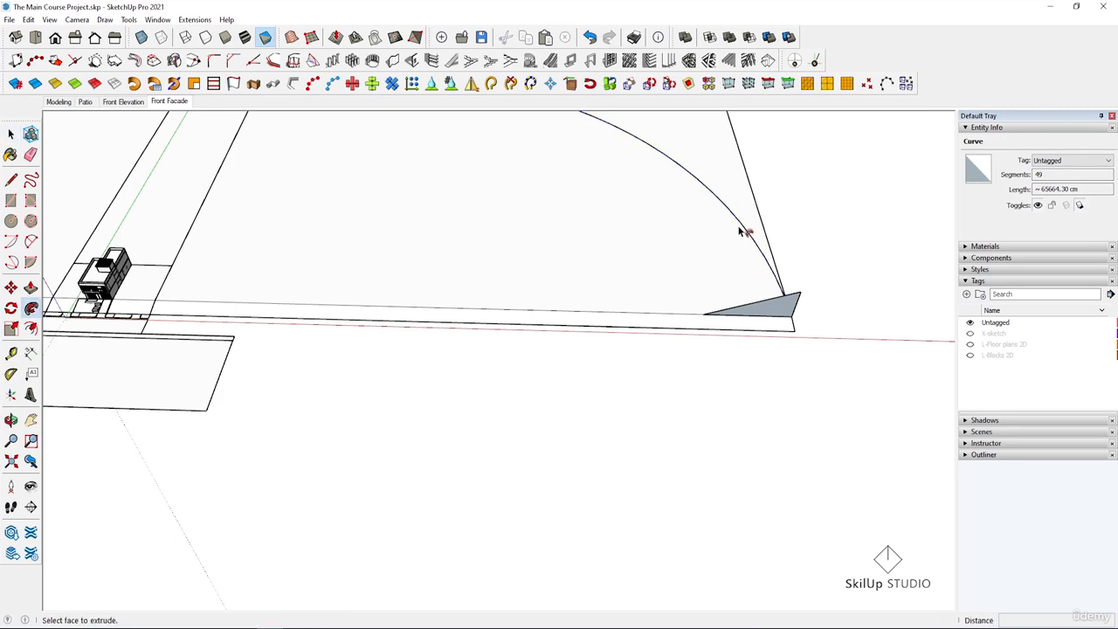
right_click(772, 313)
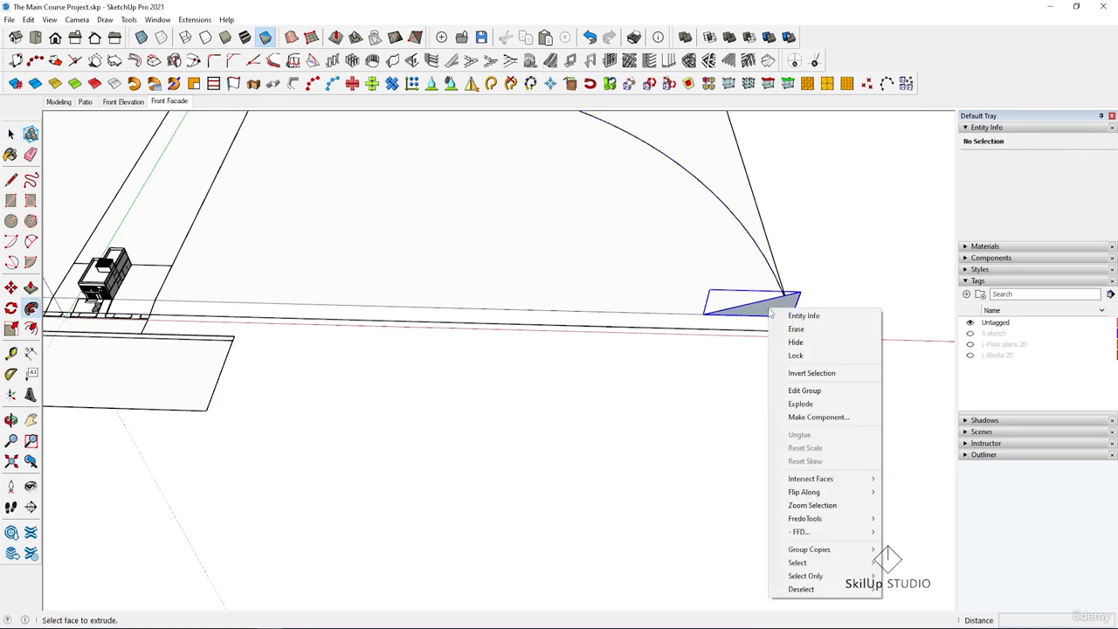
left_click(821, 392)
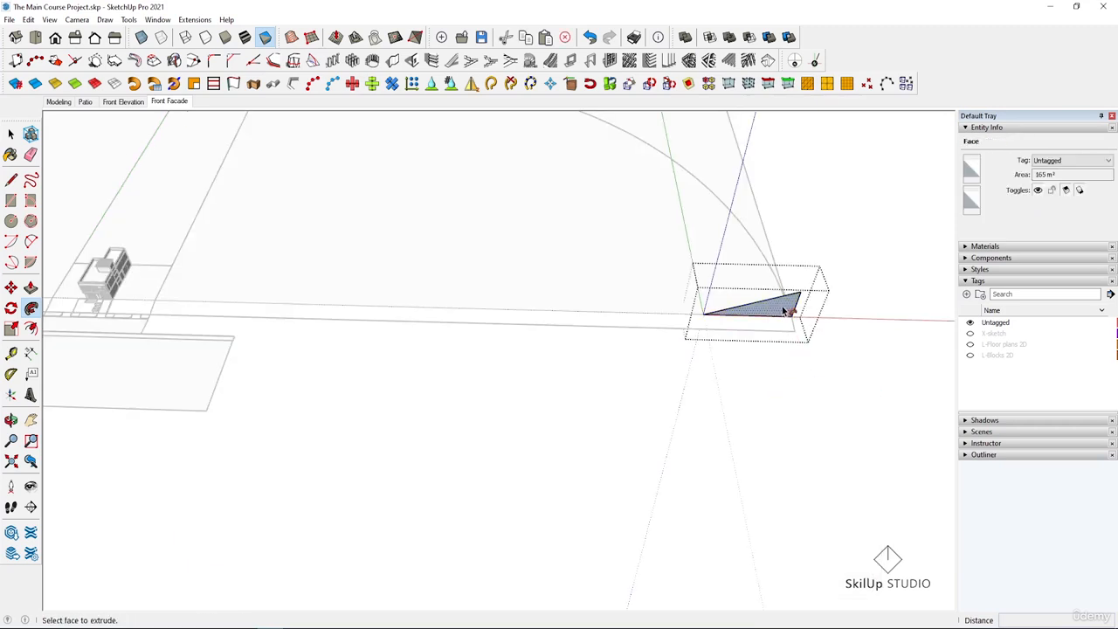
left_click(773, 313)
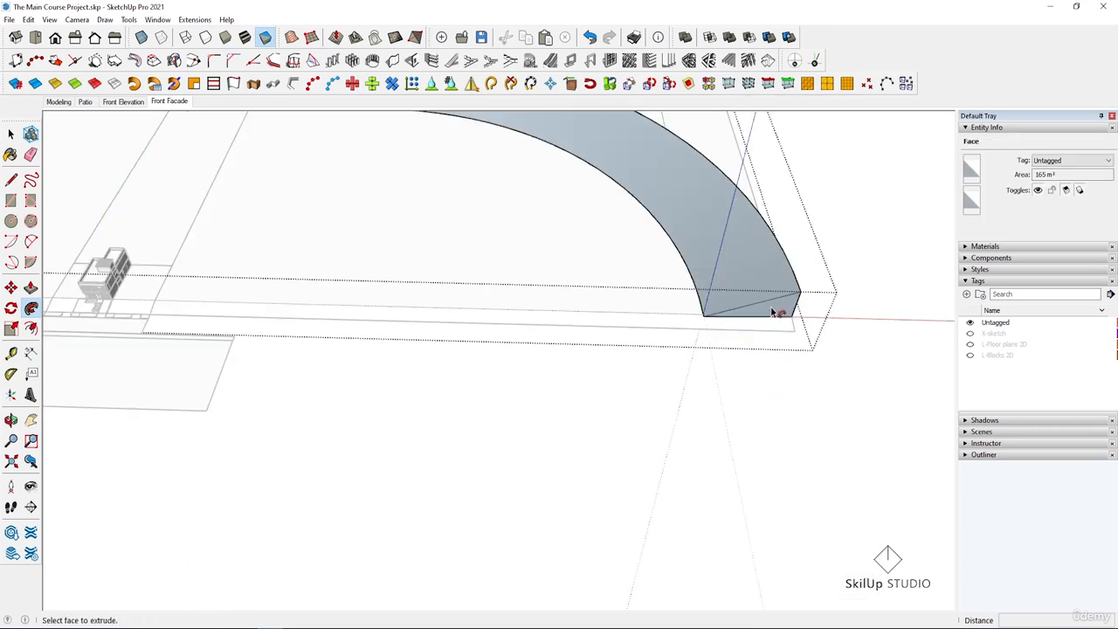
scroll(774, 311, "down", 4)
key("space")
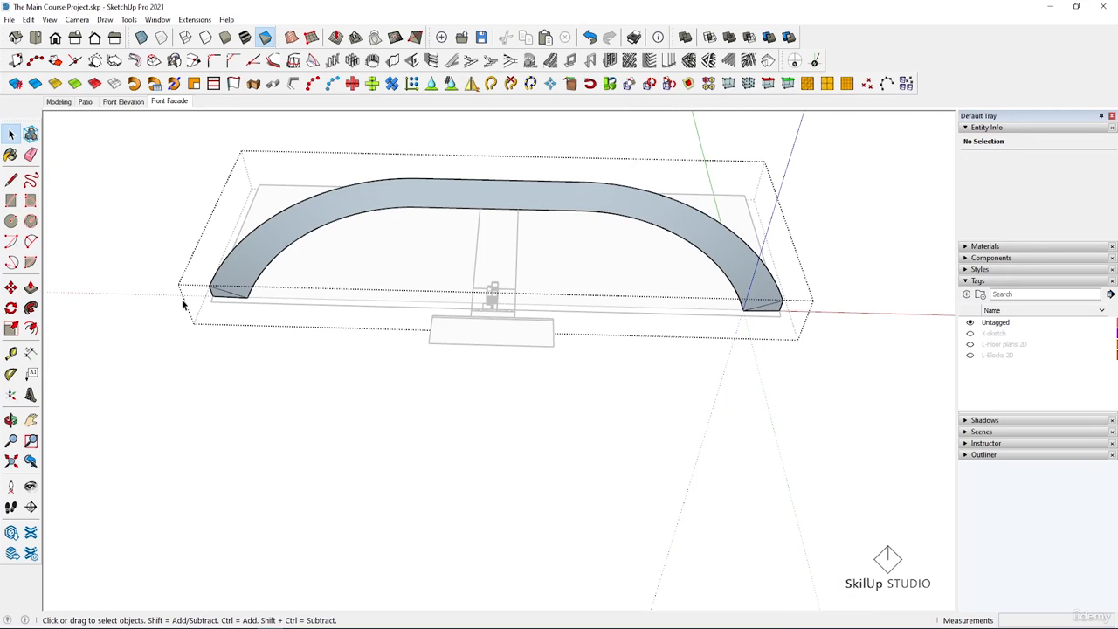
Reverse all faces of the swept embankment so its front sides point outward, and leave the group.
triple_click(695, 229)
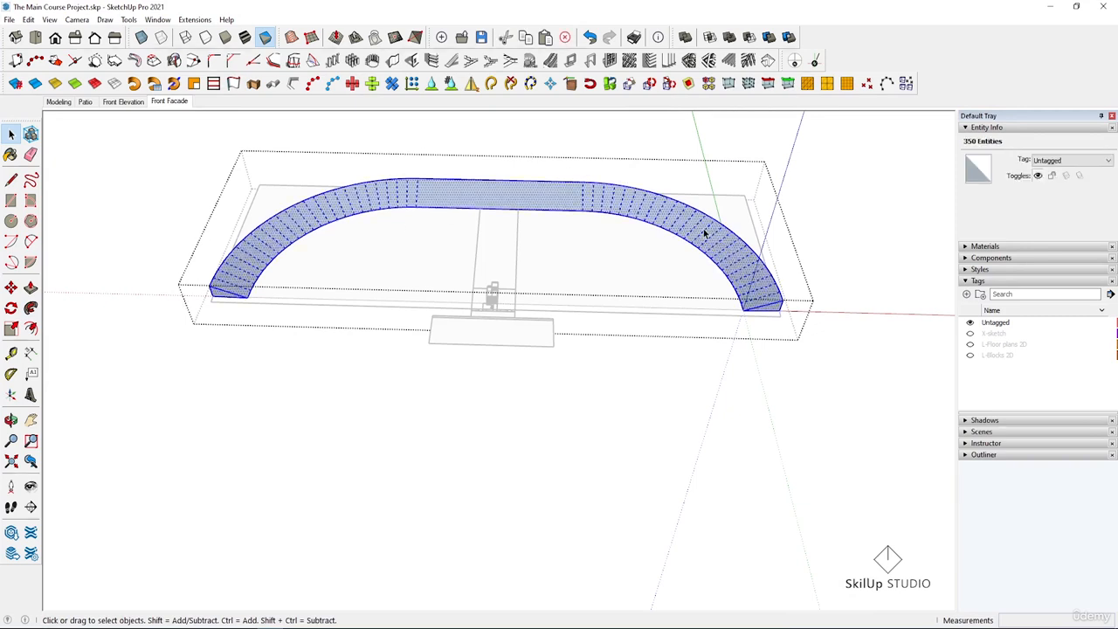
right_click(705, 232)
left_click(767, 361)
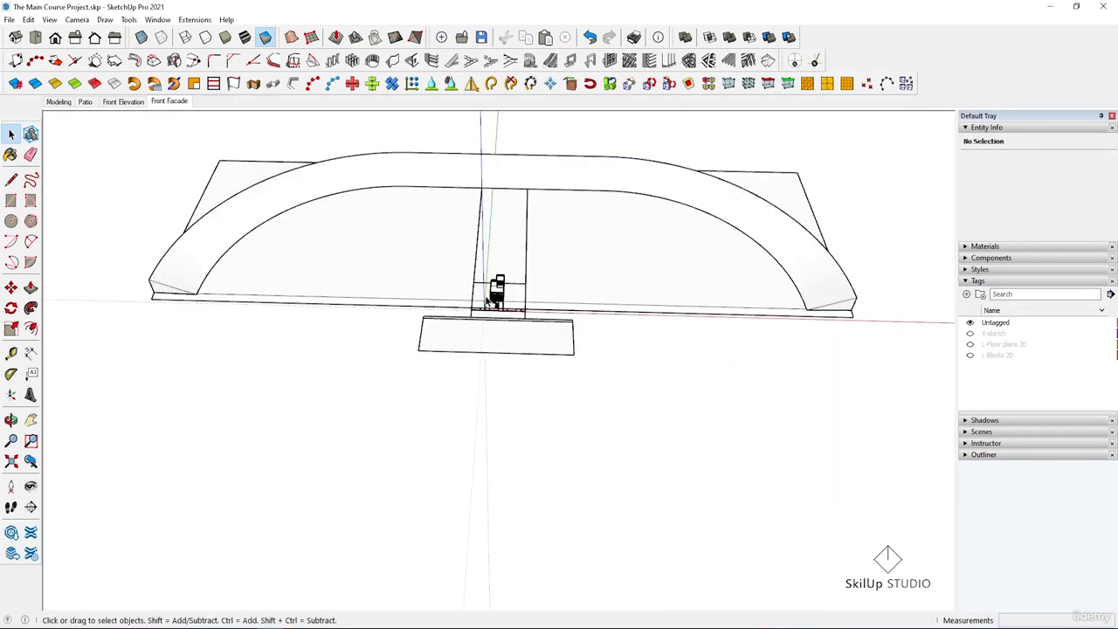
Inspect the house from the street side and restore the Front Facade scene to check the embankment behind it.
middle_click_drag(489, 301, 577, 193)
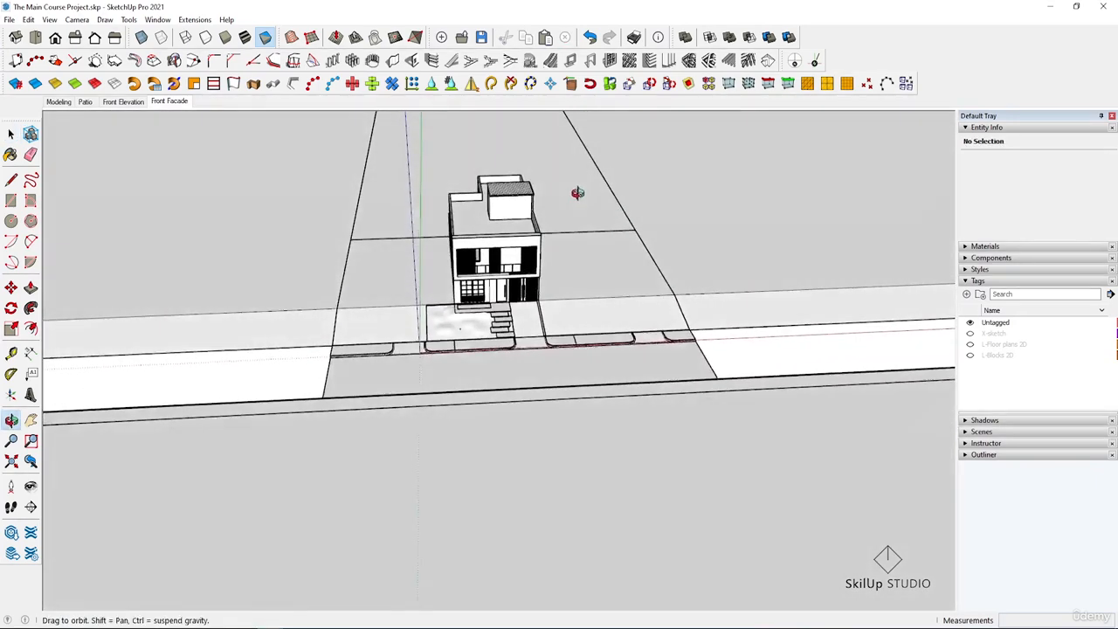
scroll(500, 227, "up", 10)
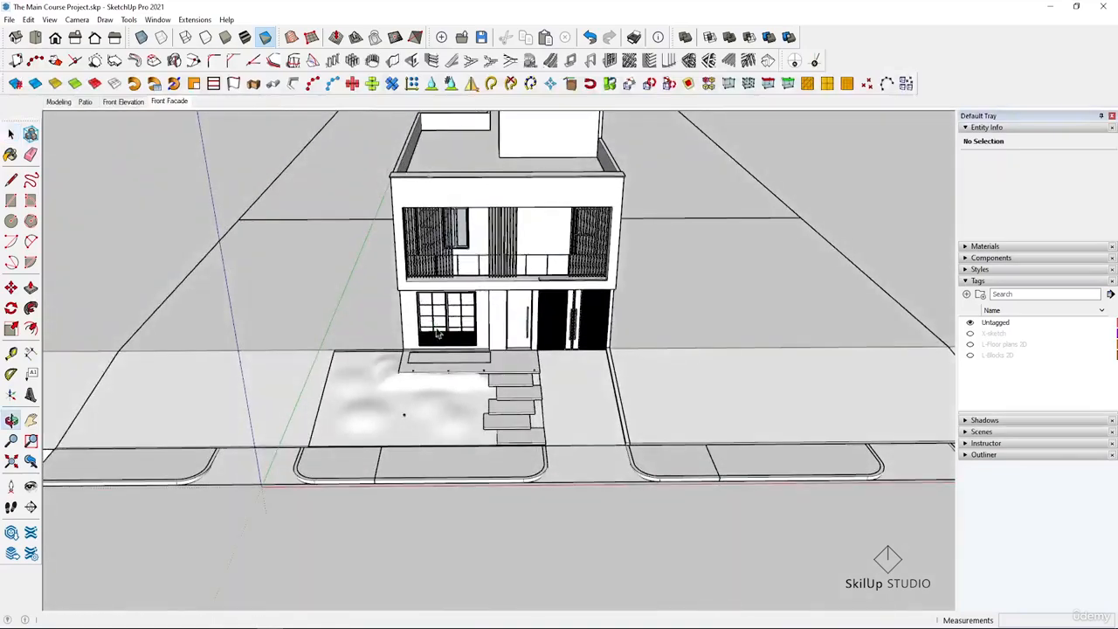
left_click(169, 101)
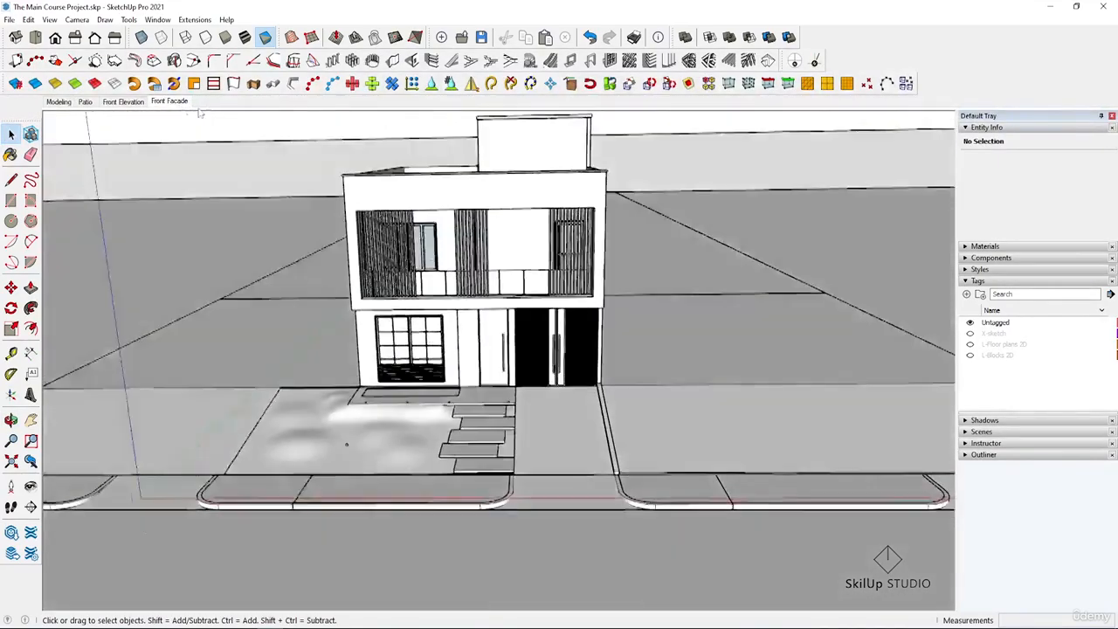